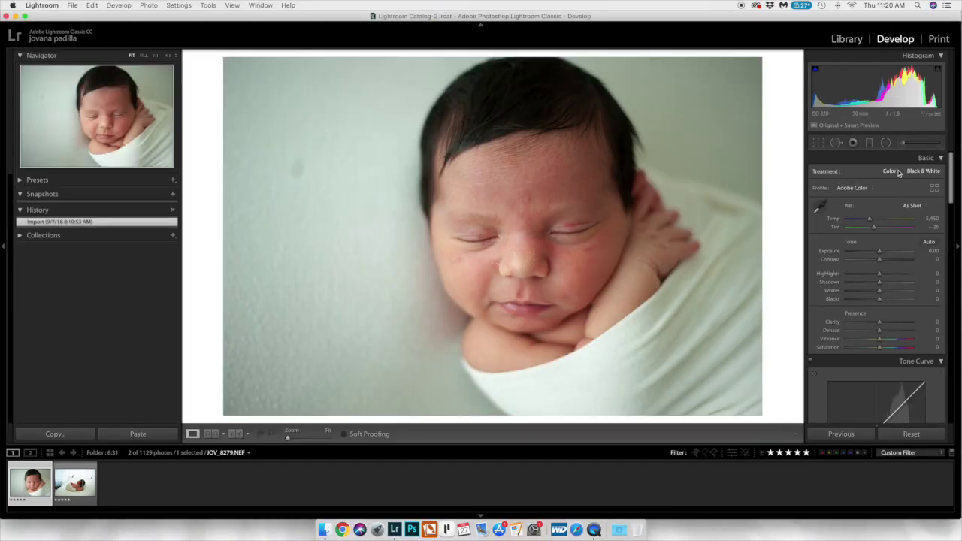
Set the photo's tint to −7 and enable lens profile corrections with the vignetting amount at 172.
drag(875, 228, 879, 228)
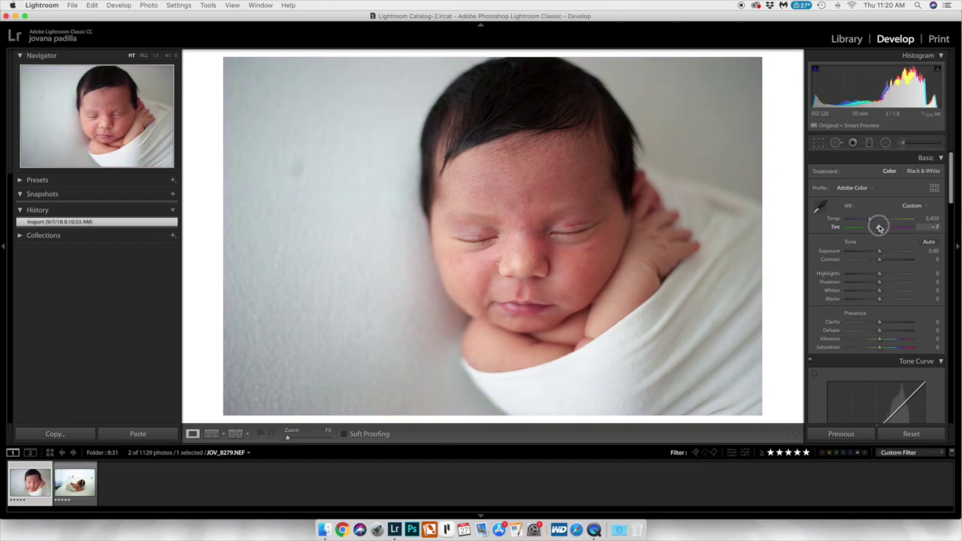
scroll(894, 243, down, 10)
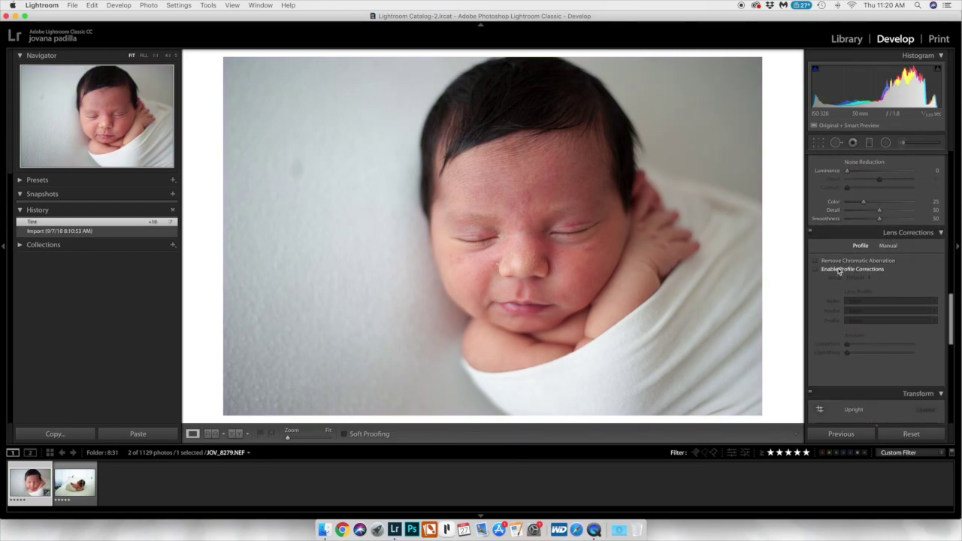
click(815, 268)
drag(879, 355, 903, 353)
Set HSL saturation to −100 for green, aqua and blue, −13 for purple, −12 for magenta and −85 for yellow.
scroll(904, 355, down, 2)
scroll(905, 356, up, 8)
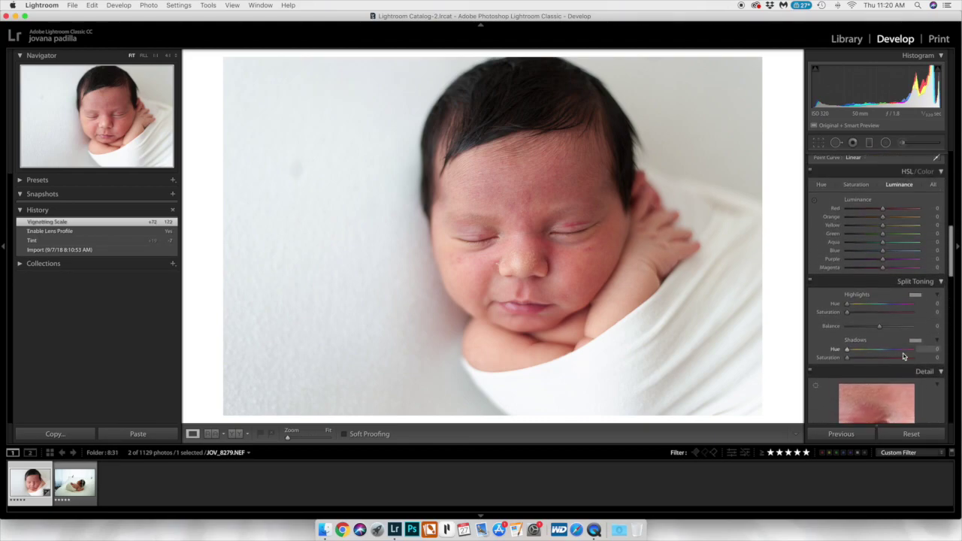
click(866, 271)
drag(883, 318, 745, 318)
drag(884, 329, 722, 323)
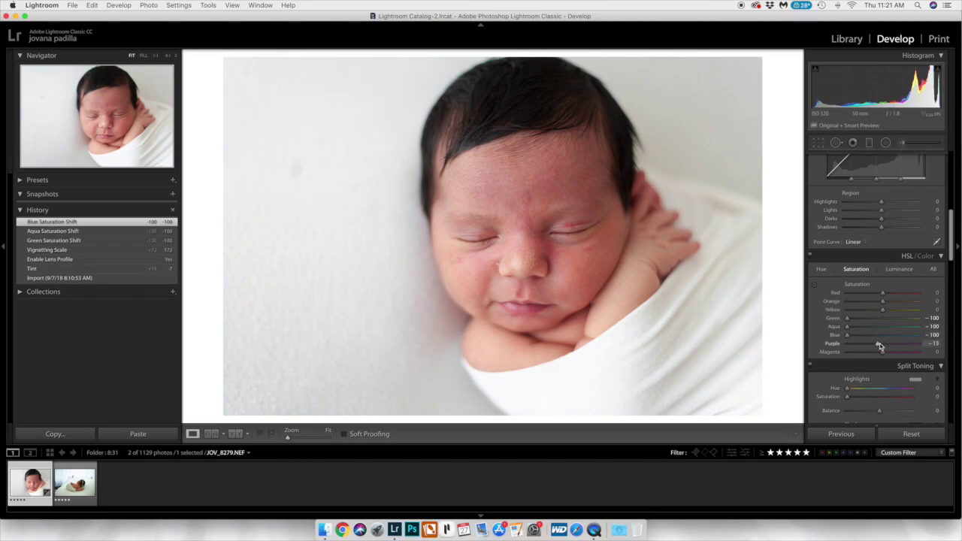
drag(880, 347, 877, 352)
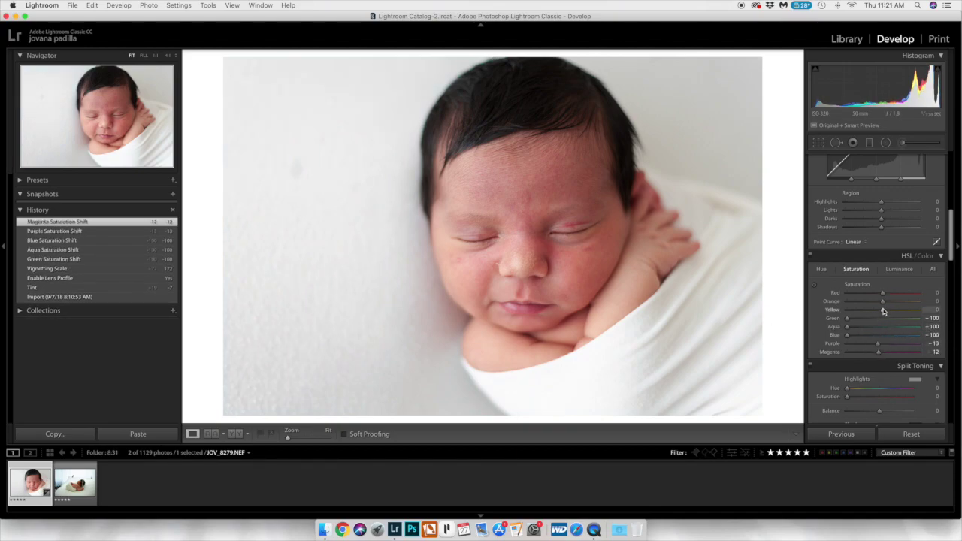
mouse_move(884, 311)
mouse_down()
mouse_move(833, 322)
mouse_move(902, 318)
mouse_move(885, 319)
mouse_up()
Set HSL luminance to green +8, aqua +7, blue −17, purple +9, red +34, orange +11 and yellow +23.
click(898, 269)
mouse_move(883, 327)
mouse_down()
mouse_move(832, 326)
mouse_move(885, 327)
mouse_up()
mouse_move(883, 335)
mouse_down()
mouse_move(902, 337)
mouse_move(876, 336)
mouse_move(897, 348)
mouse_move(885, 343)
mouse_up()
drag(883, 293, 895, 297)
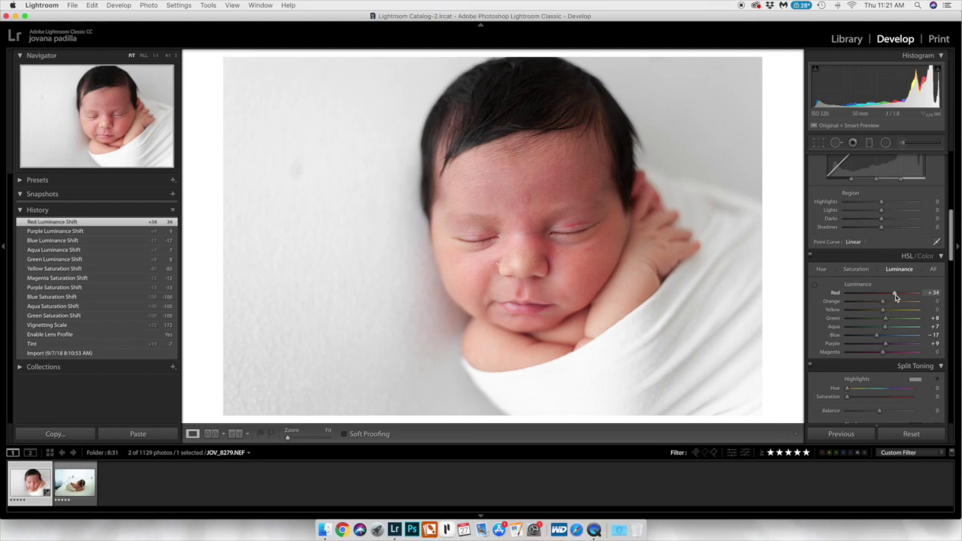
drag(884, 301, 886, 301)
drag(883, 310, 891, 309)
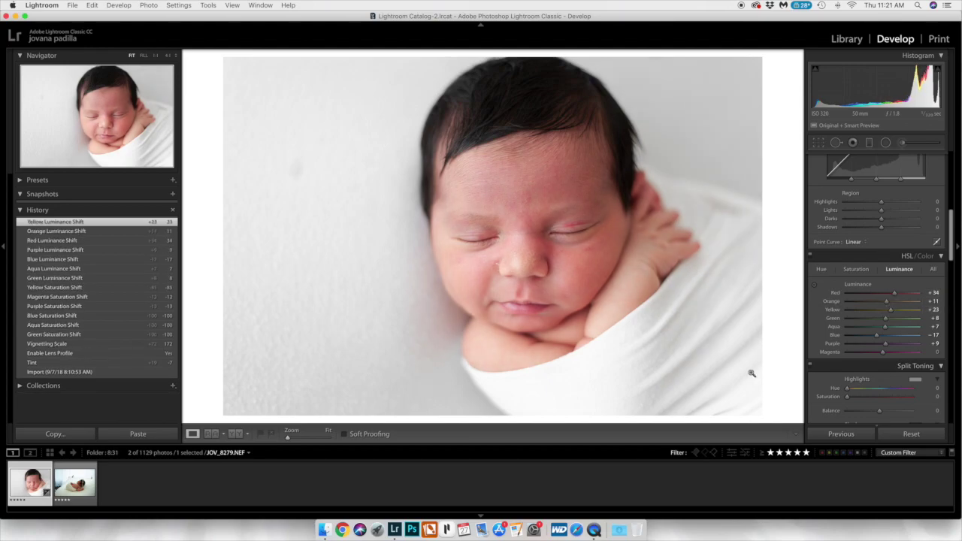
Darken the wrap's cool tones with the luminance targeted adjustment, bringing aqua to −30 and blue to −61.
click(814, 284)
drag(574, 384, 522, 395)
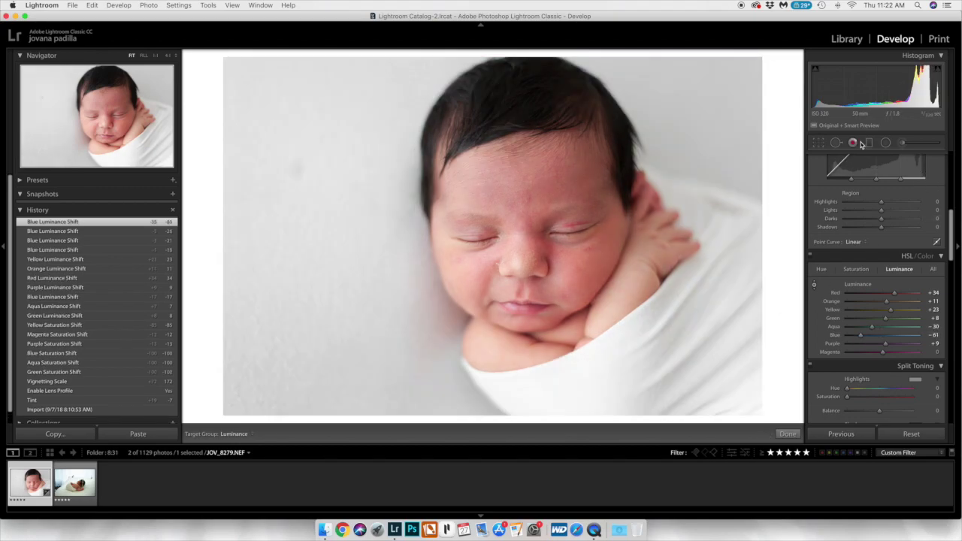
Heal the dark spot on the backdrop beside the baby's head with the Spot Removal tool at size 78.
click(836, 143)
click(340, 223)
key(Delete)
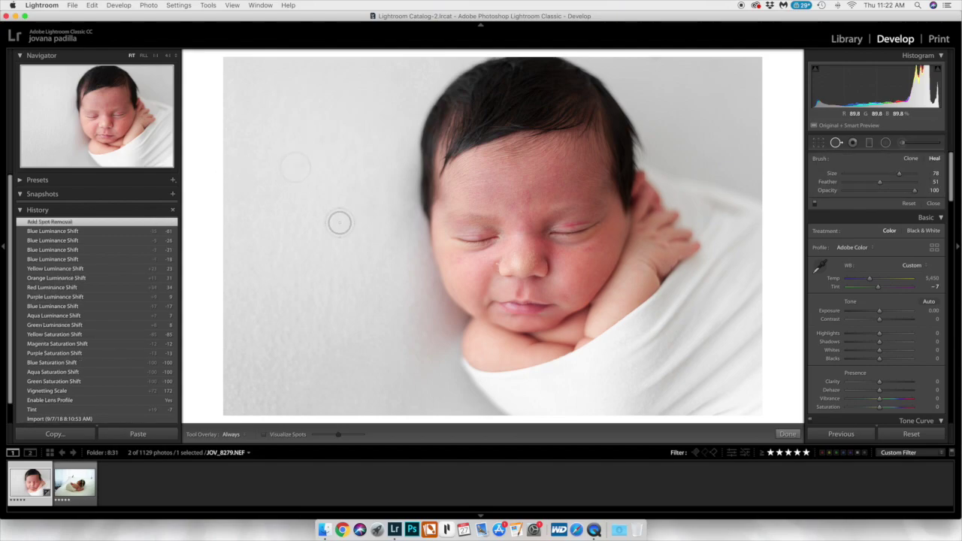
Heal the mark beside the nose, sampling from the image-left cheek, and the spots on the opposite cheek with a size 57 brush.
key(z)
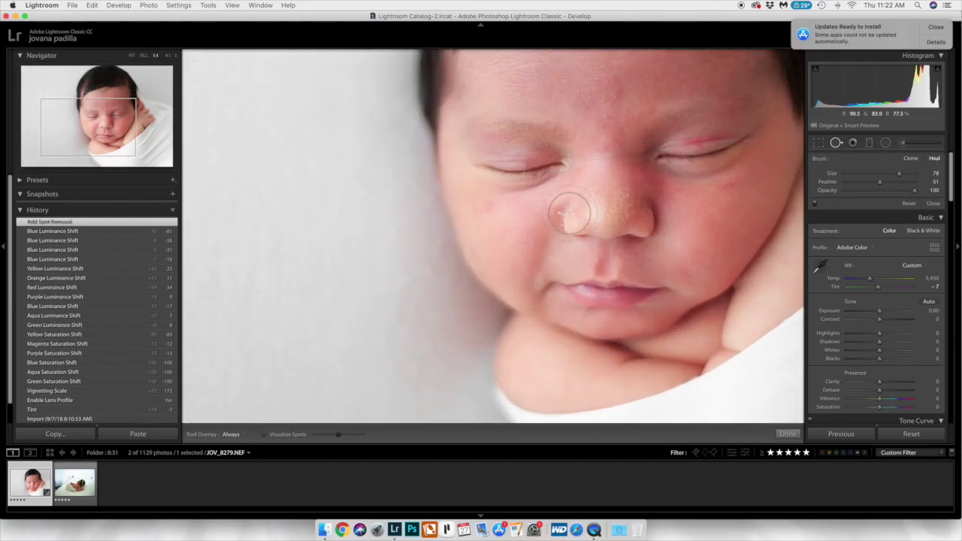
scroll(560, 212, down, 2)
scroll(559, 213, down, 3)
click(558, 216)
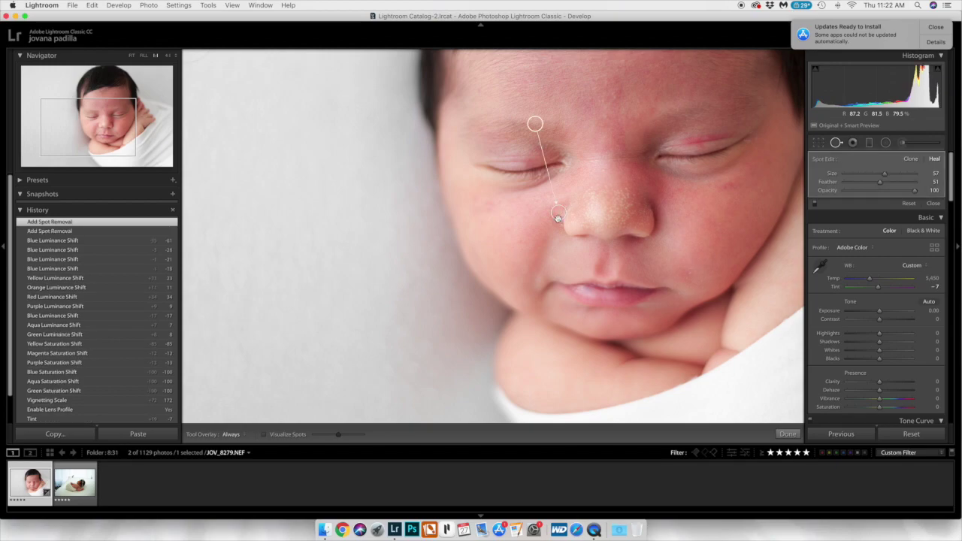
drag(535, 123, 531, 231)
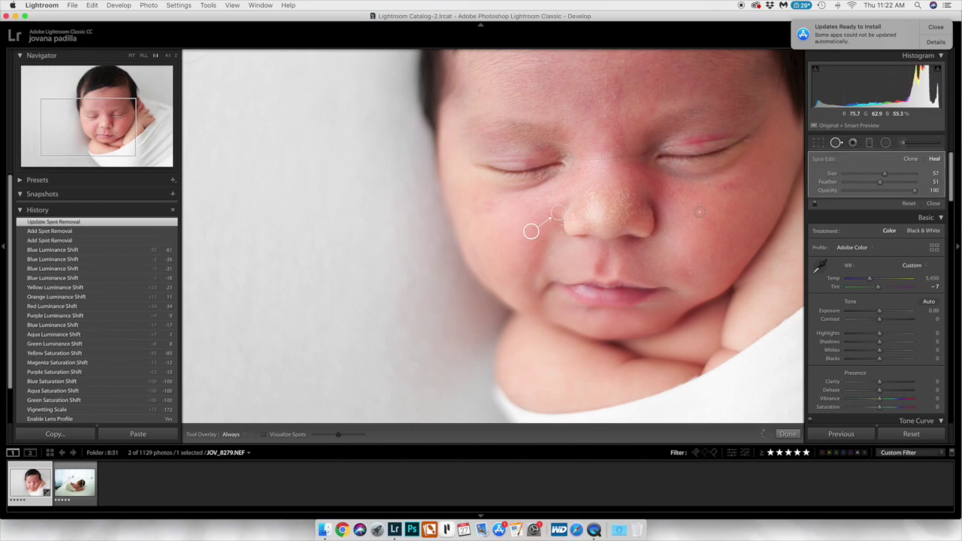
click(690, 274)
click(730, 183)
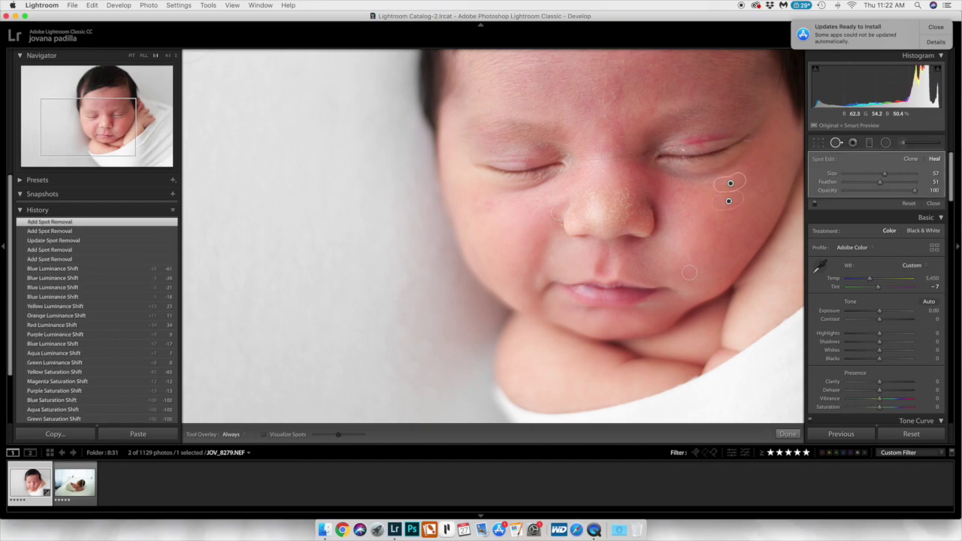
Heal the small blemishes on the image-left cheek and beside the mouth with a size 43 healing brush.
scroll(488, 212, down, 3)
click(488, 204)
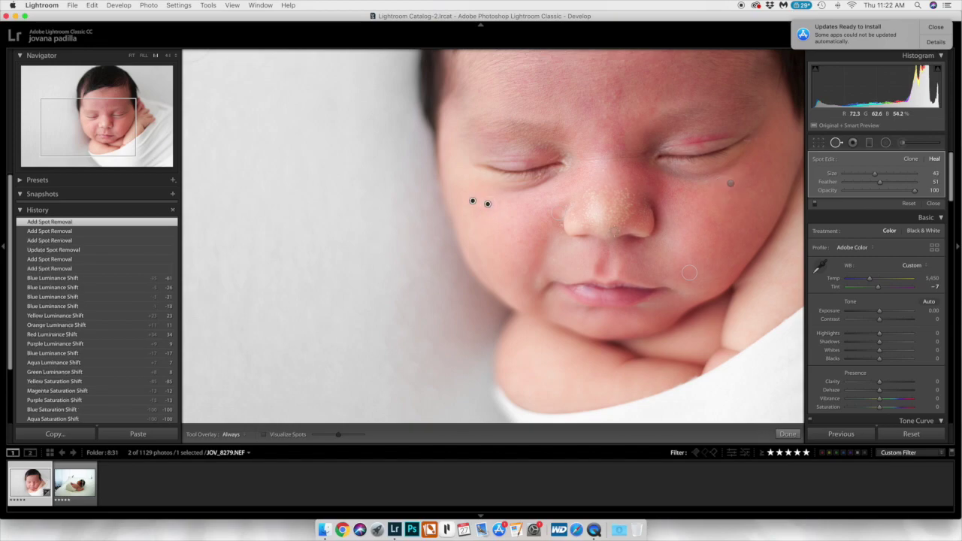
click(552, 256)
drag(555, 249, 561, 255)
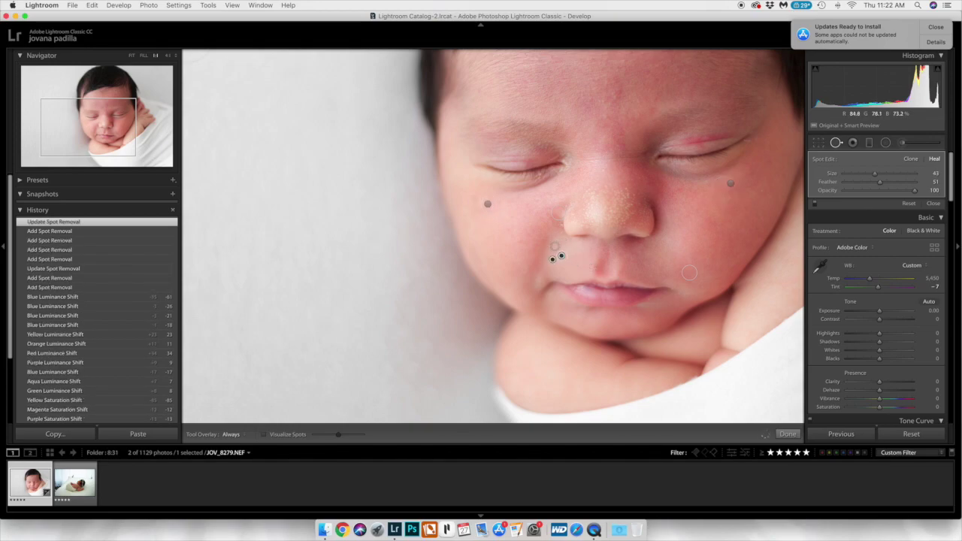
click(553, 247)
click(795, 435)
Heal the marks at the outer corner of the image-right eye and on the cheek below it with a size 22 brush.
scroll(645, 204, up, 5)
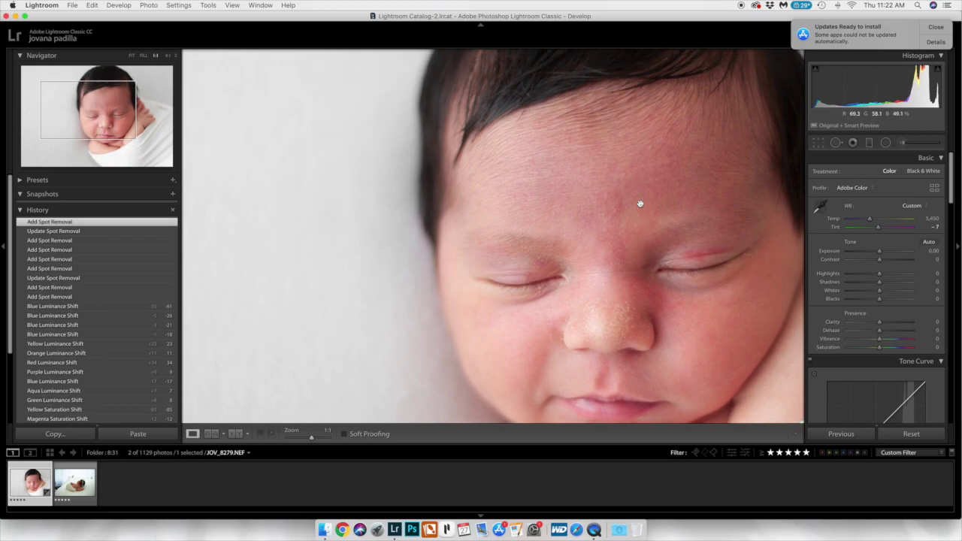
scroll(651, 205, down, 5)
scroll(651, 205, right, 3)
scroll(651, 204, up, 5)
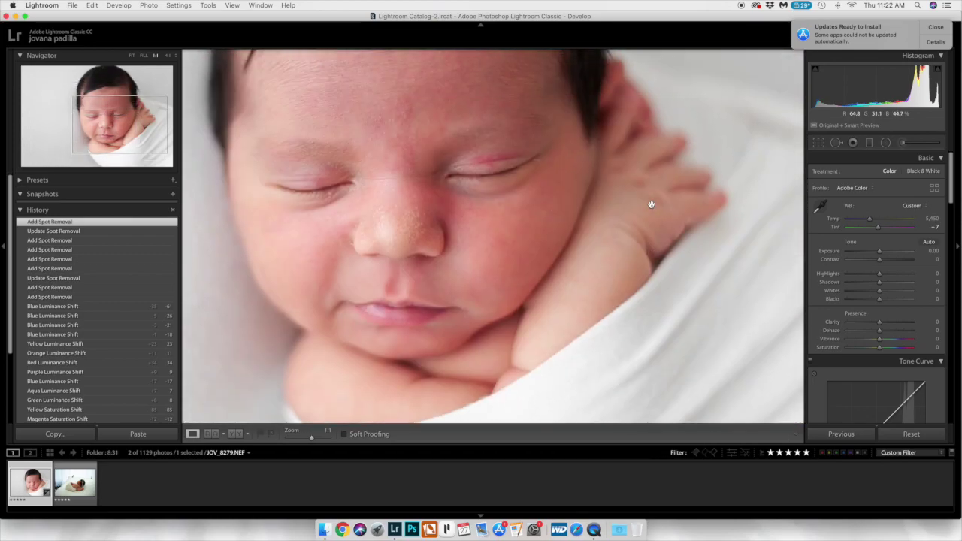
click(836, 142)
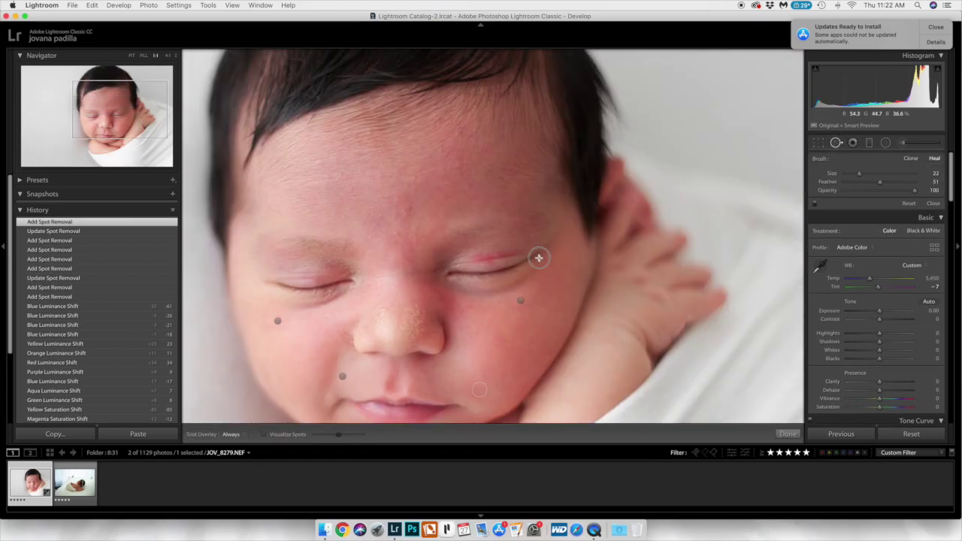
click(537, 258)
click(540, 248)
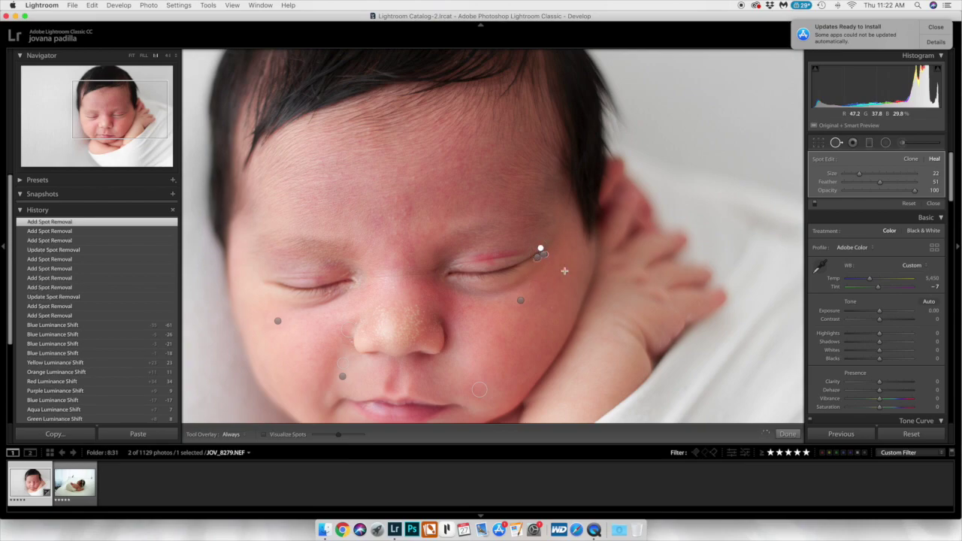
click(554, 305)
click(788, 433)
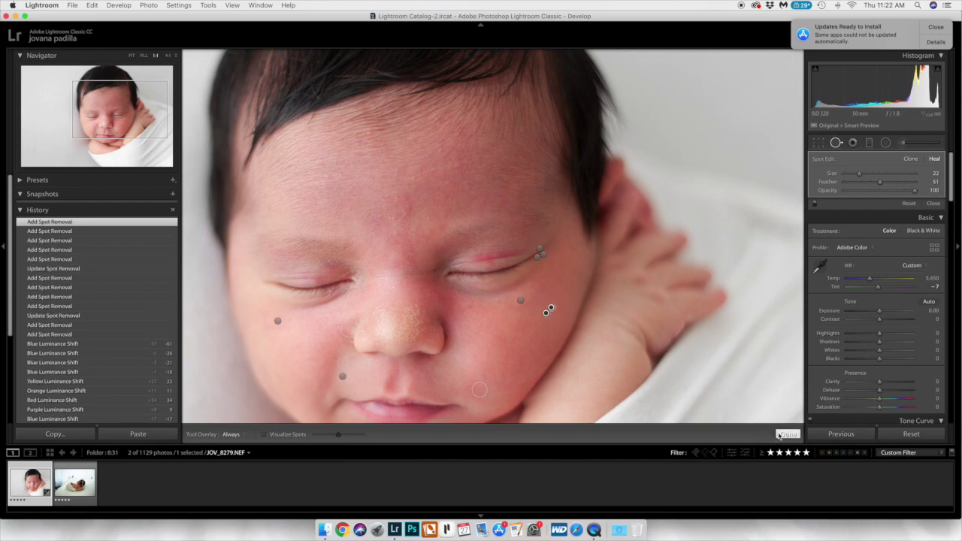
Try raising the tone curve's Lights region to +2 and reset it to 0.
scroll(672, 331, down, 3)
click(672, 330)
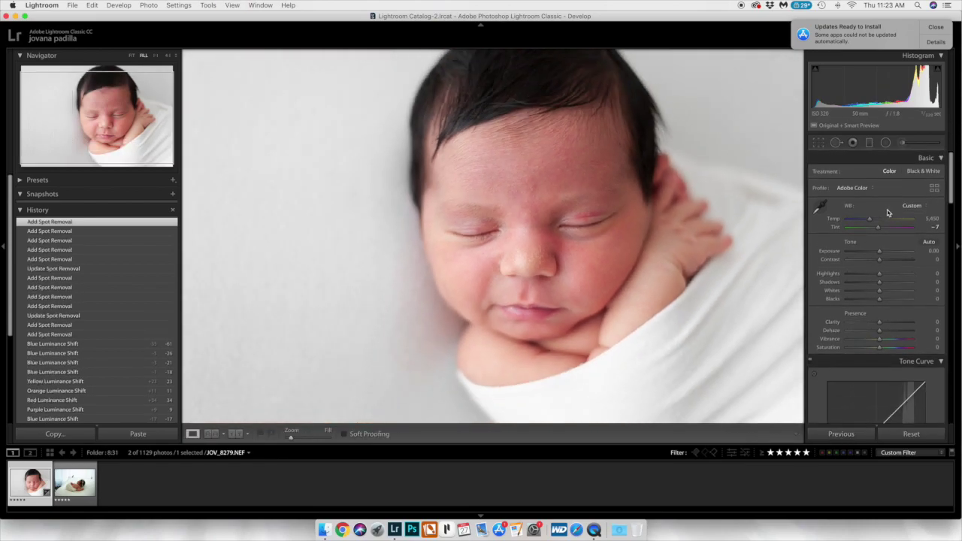
scroll(892, 217, down, 5)
scroll(891, 219, down, 4)
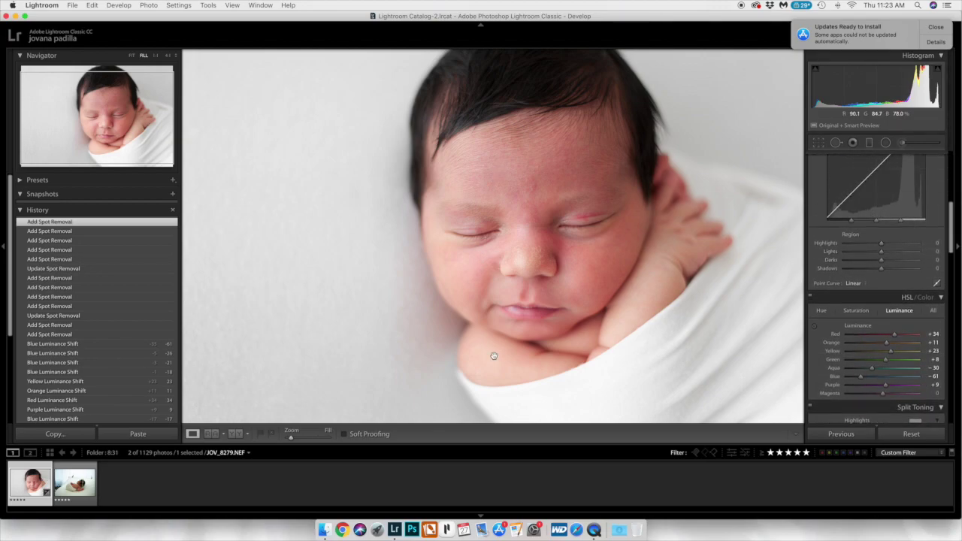
drag(882, 251, 924, 224)
double_click(833, 252)
Switch the tone curve to point curve editing and turn on the shadow and highlight clipping indicators.
click(938, 283)
click(937, 68)
click(816, 68)
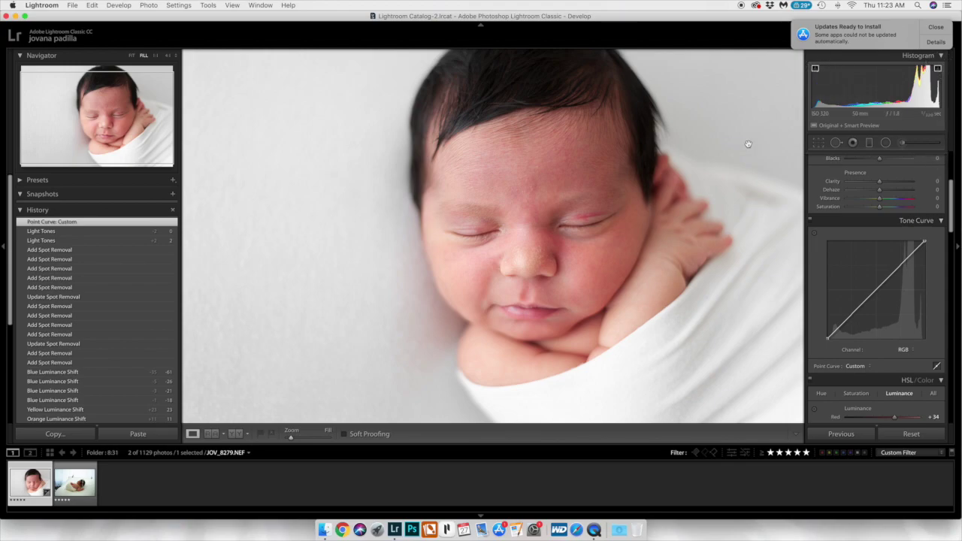
Brighten the photo on the RGB point curve by slightly lifting a highlight point and the shadow points.
key(super+minus)
scroll(924, 346, down, 10)
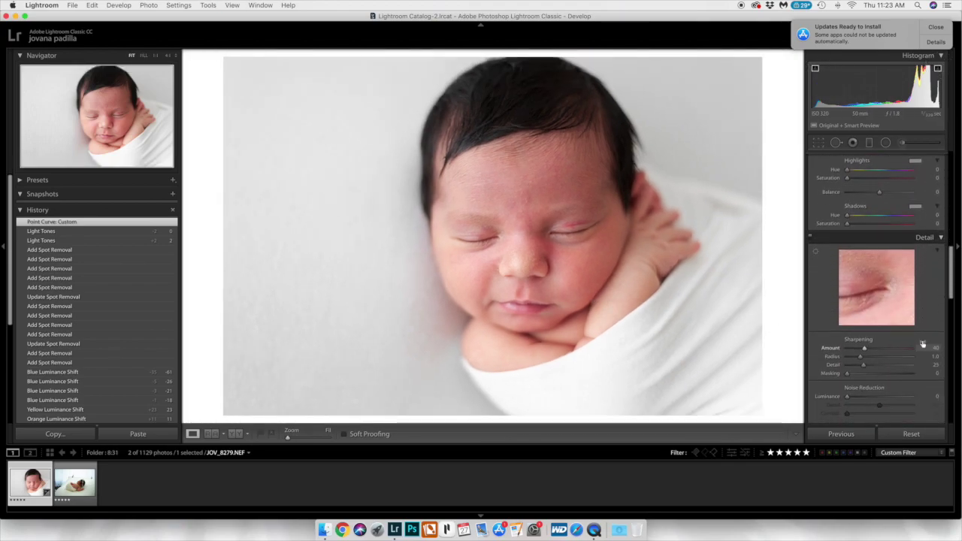
scroll(924, 346, up, 10)
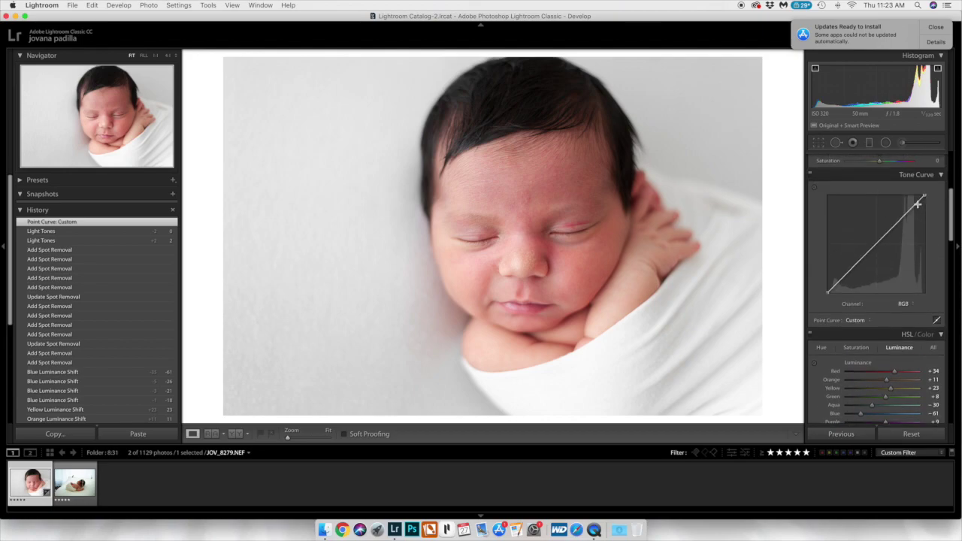
drag(912, 209, 911, 205)
drag(845, 278, 832, 286)
Paint an Adjustment Brush mask with Highlights at −100 and brush size 15 over the baby's face and the white wrap.
scroll(824, 297, up, 2)
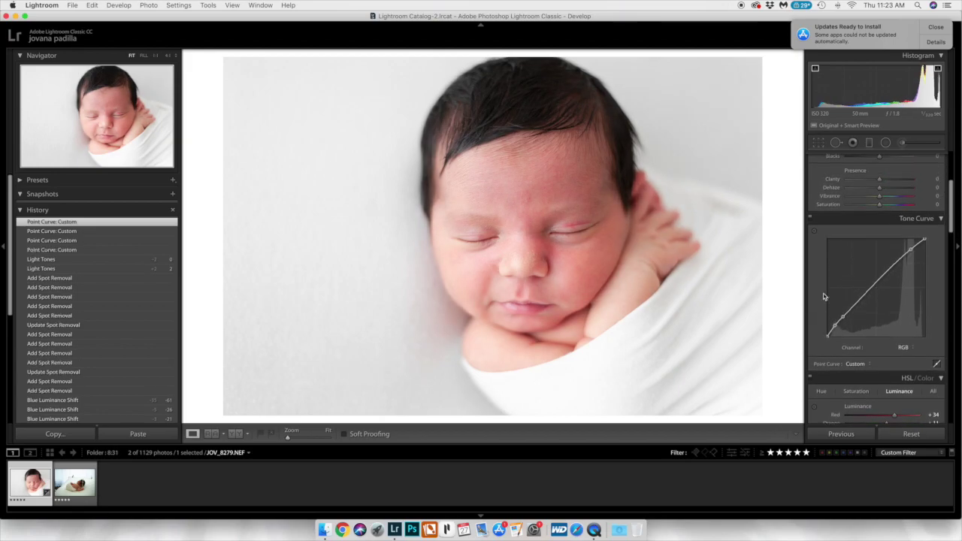
click(906, 142)
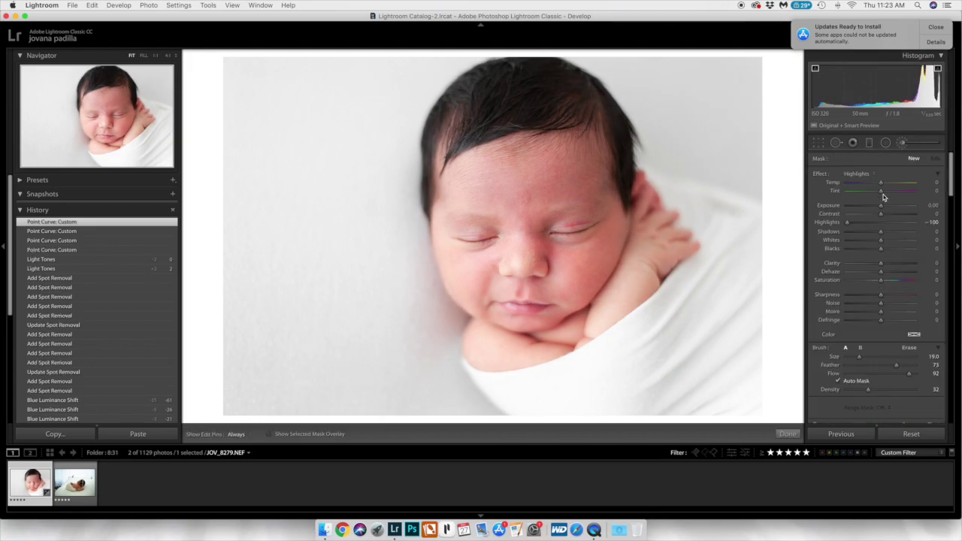
click(864, 176)
click(863, 175)
scroll(552, 283, up, 3)
key(h)
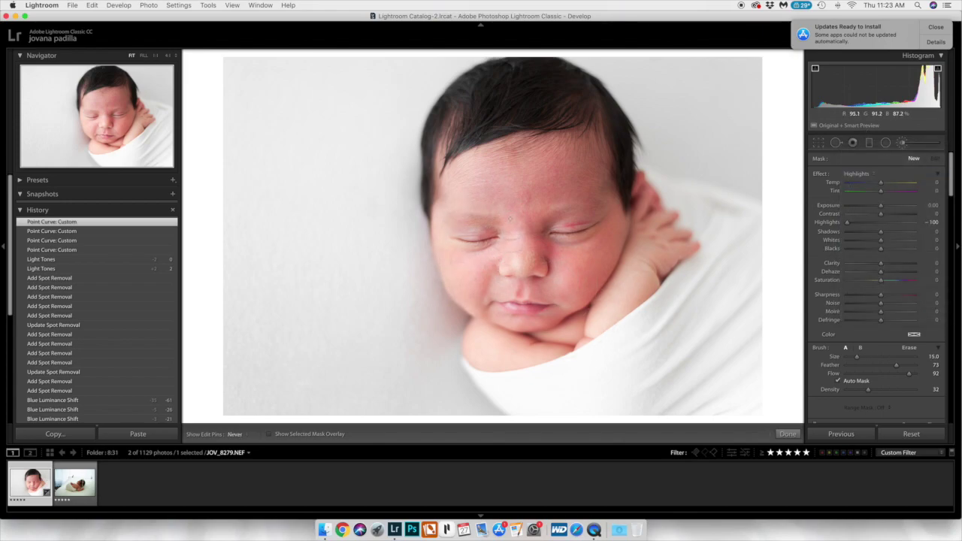
mouse_move(495, 387)
mouse_down()
mouse_move(467, 382)
mouse_move(541, 395)
mouse_move(580, 380)
mouse_up()
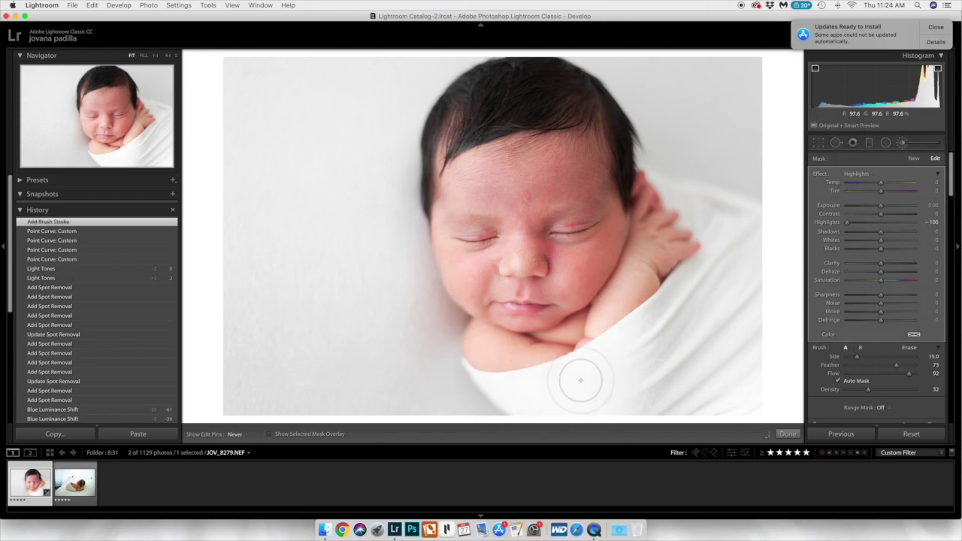
Create a new brush mask with exposure −0.73 and highlights −100, and paint it over the white wrap.
key(h)
click(914, 158)
click(874, 205)
drag(720, 324, 721, 324)
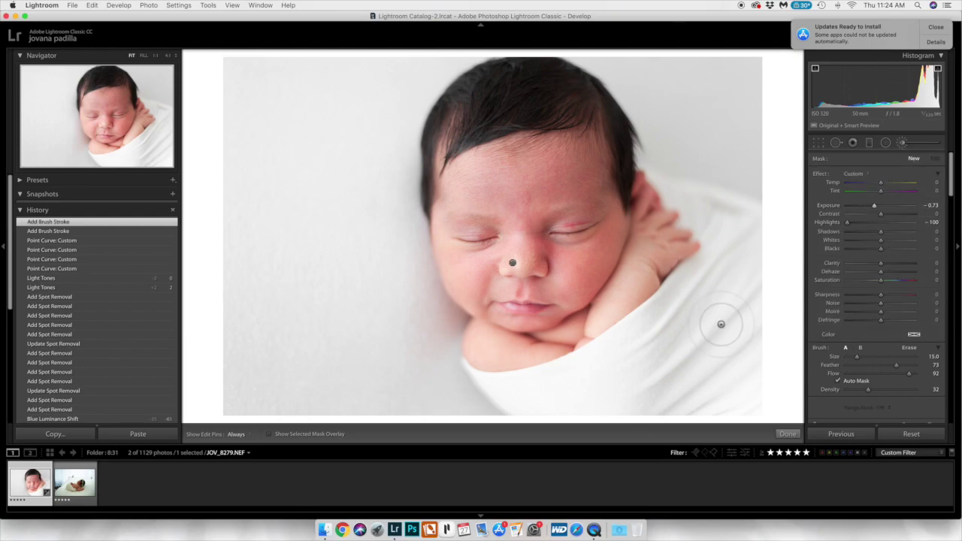
key(h)
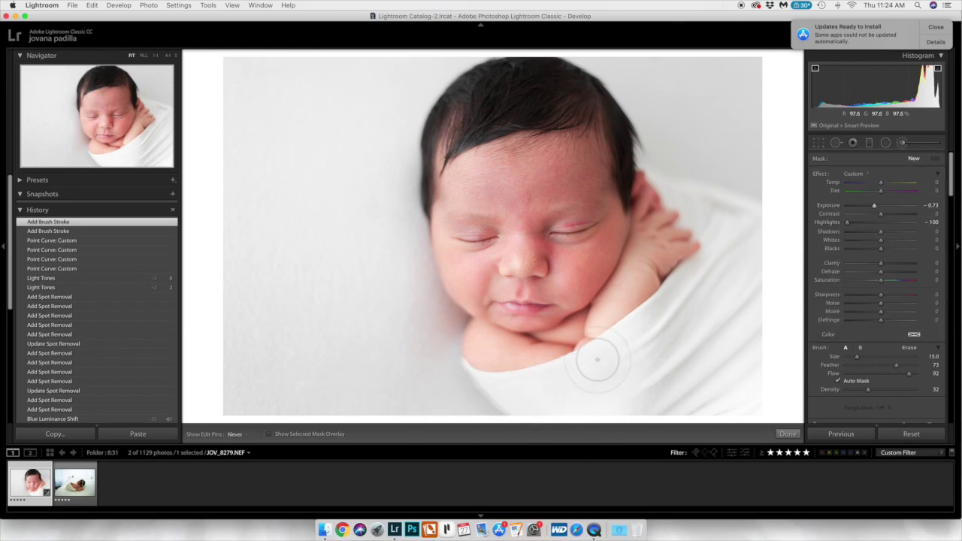
drag(571, 381, 565, 403)
key(h)
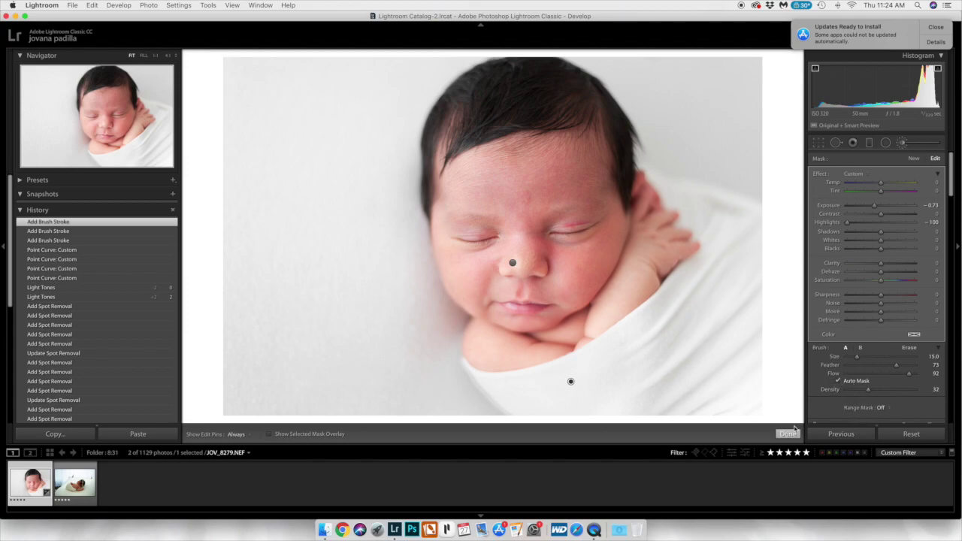
Set the wrap mask to highlights −45, exposure −1.03, contrast −26 and blacks −3, and close the Adjustment Brush.
click(866, 222)
drag(874, 207, 872, 210)
mouse_move(880, 214)
mouse_down()
mouse_move(854, 217)
mouse_move(872, 215)
mouse_up()
mouse_move(881, 248)
mouse_down()
mouse_move(902, 253)
mouse_move(870, 249)
mouse_move(881, 248)
mouse_up()
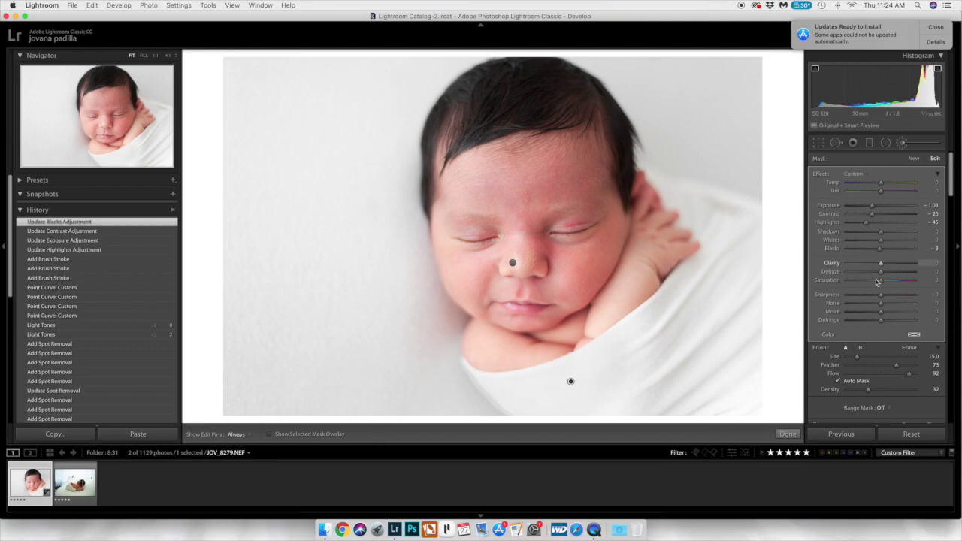
key(k)
scroll(932, 266, down, 5)
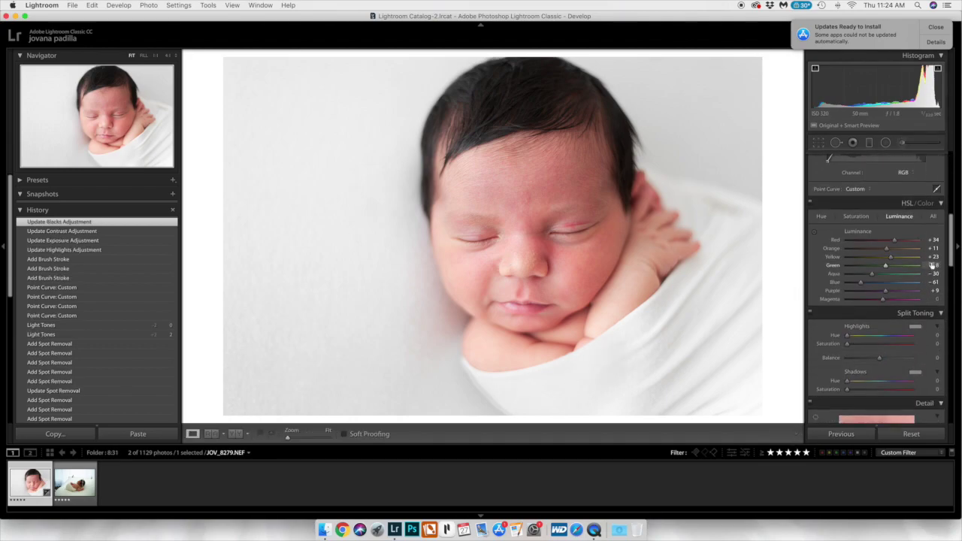
scroll(935, 265, down, 2)
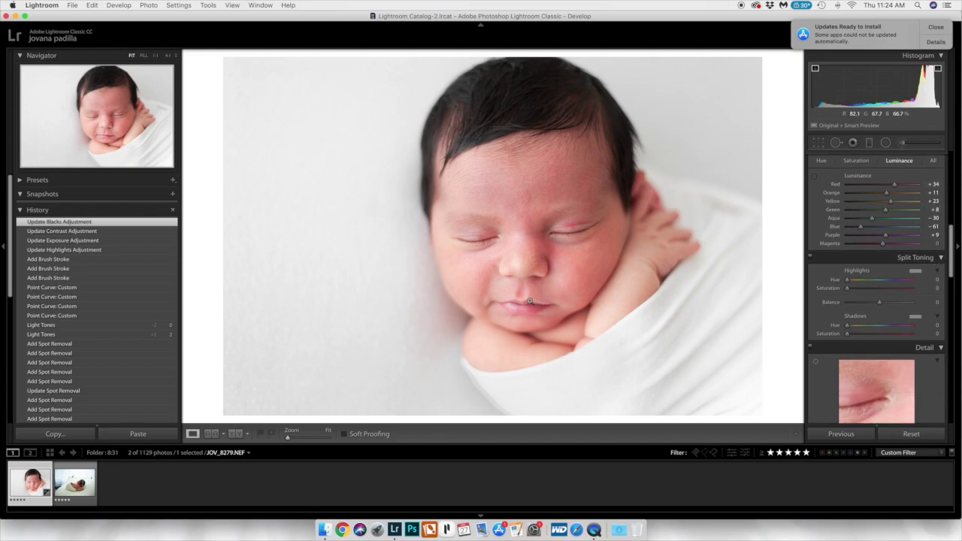
Shift the HSL hue sliders to red +6 and orange +2.
click(822, 160)
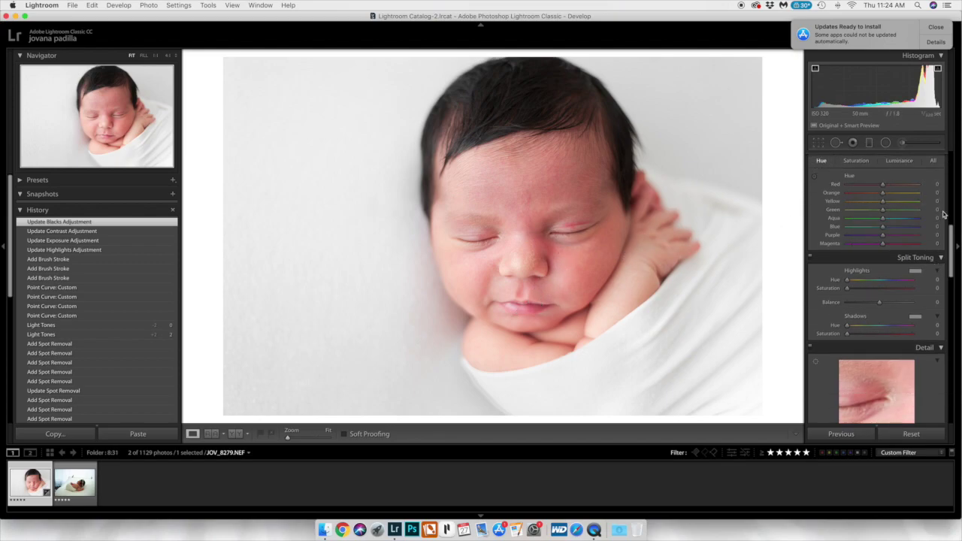
drag(888, 186, 885, 195)
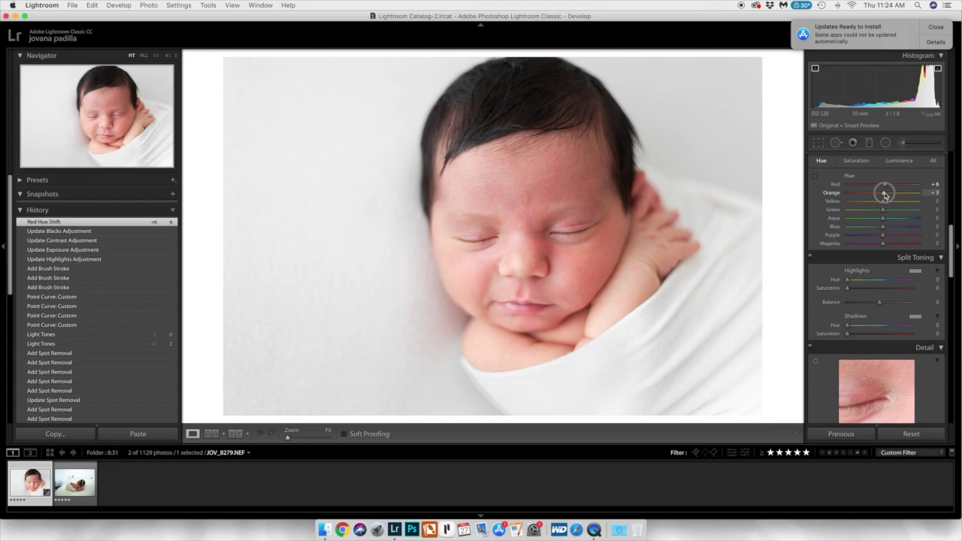
drag(885, 195, 885, 195)
Adjust camera calibration with red primary hue +1 and saturation −8, green primary hue −4 and saturation −6, and blue primary hue +1.
scroll(887, 263, down, 10)
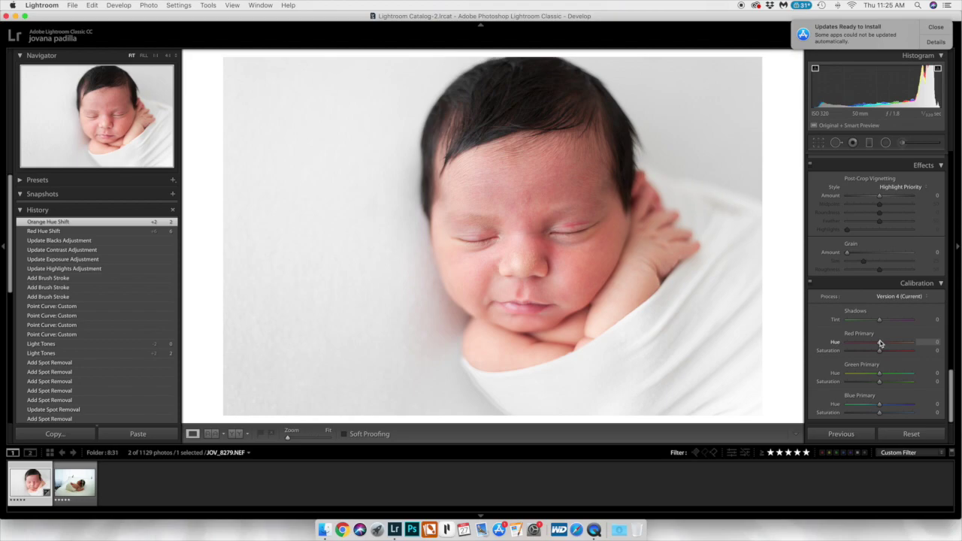
drag(882, 344, 881, 343)
drag(879, 351, 878, 383)
drag(903, 414, 878, 374)
Reset the calibration's green primary sliders, blue saturation and red hue to 0, and set the red primary saturation to −2.
double_click(877, 413)
double_click(842, 381)
double_click(842, 373)
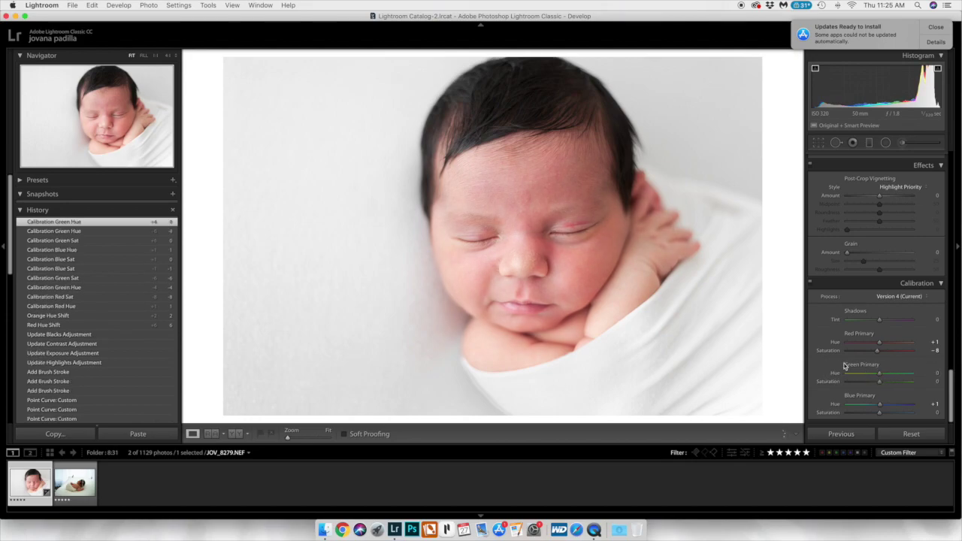
double_click(832, 351)
drag(872, 342, 880, 355)
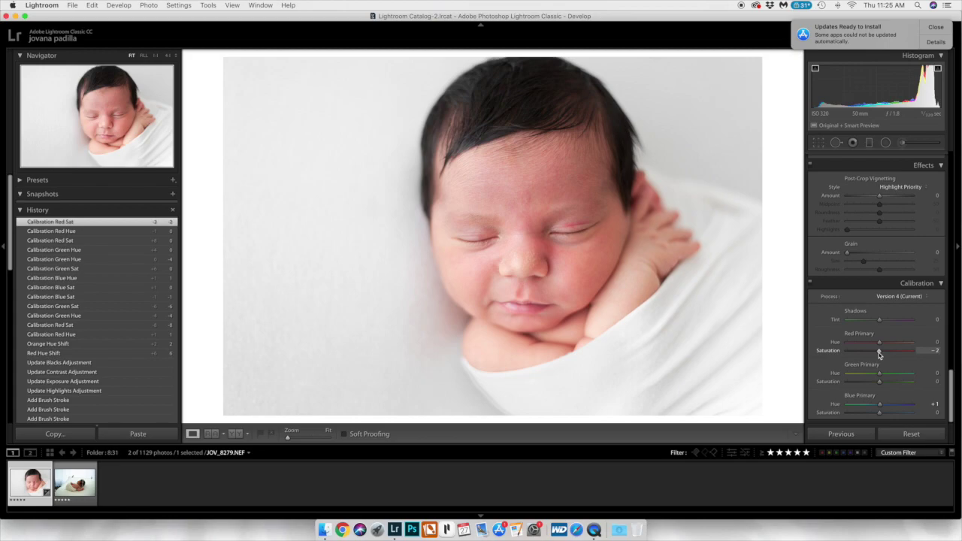
Set the HSL orange saturation to −11 and return the red saturation to 0.
scroll(879, 353, up, 10)
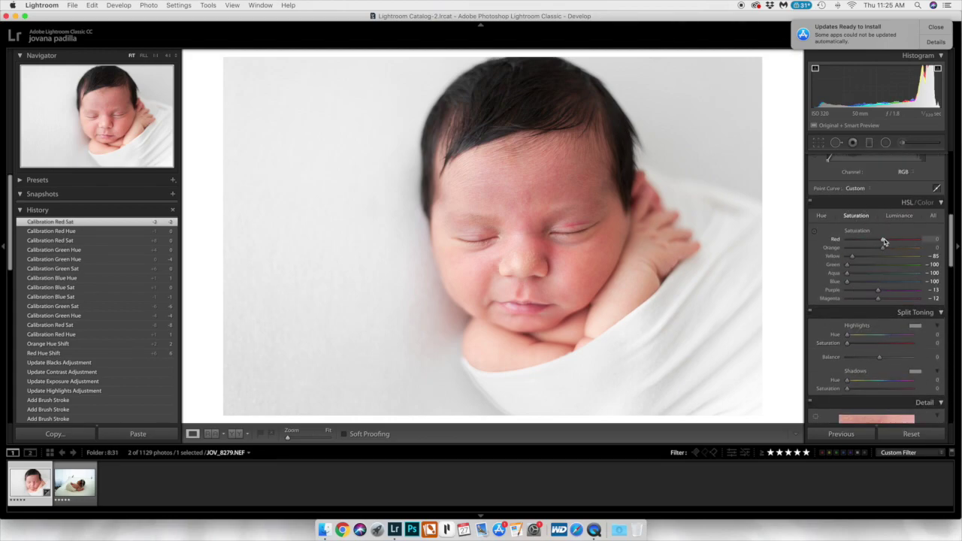
drag(884, 239, 879, 250)
double_click(833, 240)
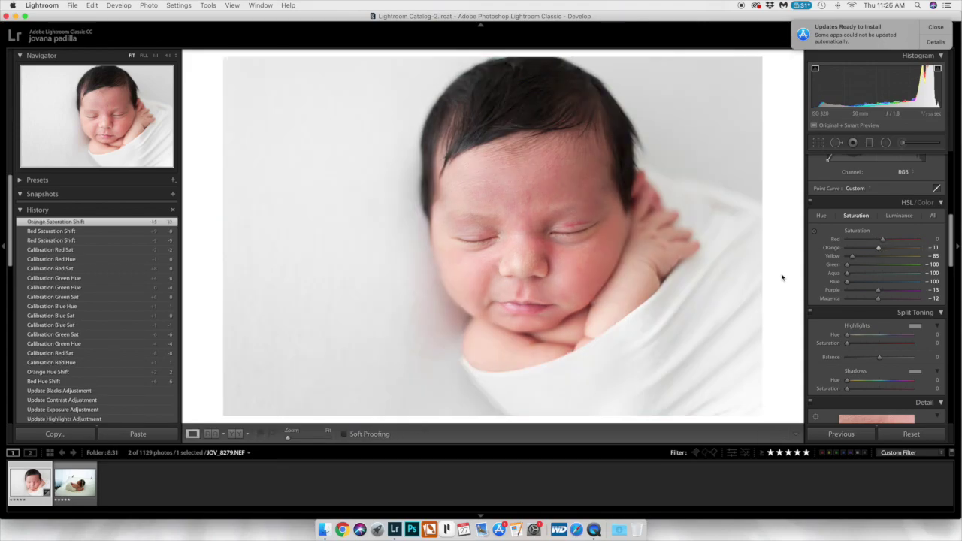
Delete the trial midtone point from the RGB point curve and lift the highlight point slightly.
scroll(928, 195, up, 5)
mouse_move(872, 227)
mouse_down()
mouse_move(864, 217)
mouse_move(874, 230)
mouse_up()
right_click(873, 231)
click(891, 232)
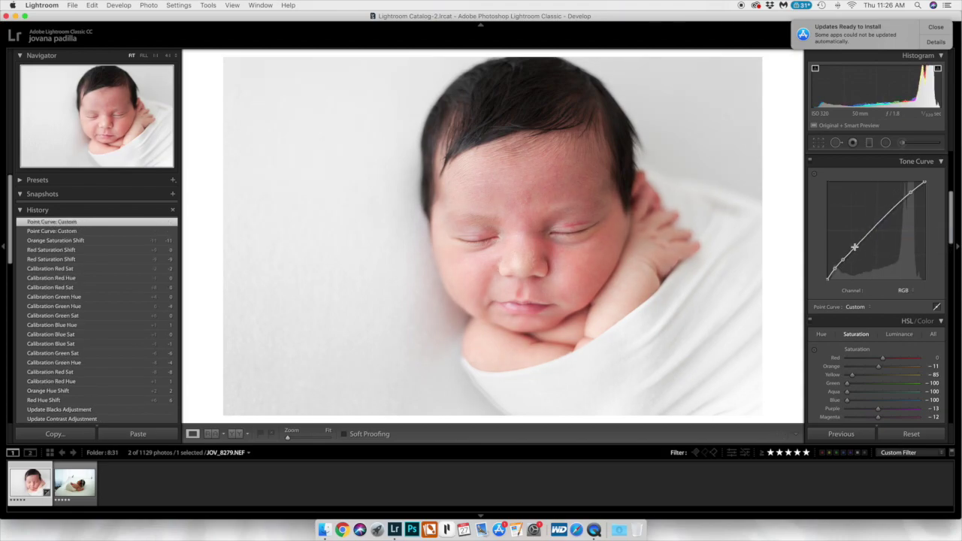
scroll(946, 194, up, 1)
drag(910, 208, 910, 206)
Prepare a new Adjustment Brush mask with highlights 0, flow 43 and a tan color of hue 41 and saturation 28.
key(k)
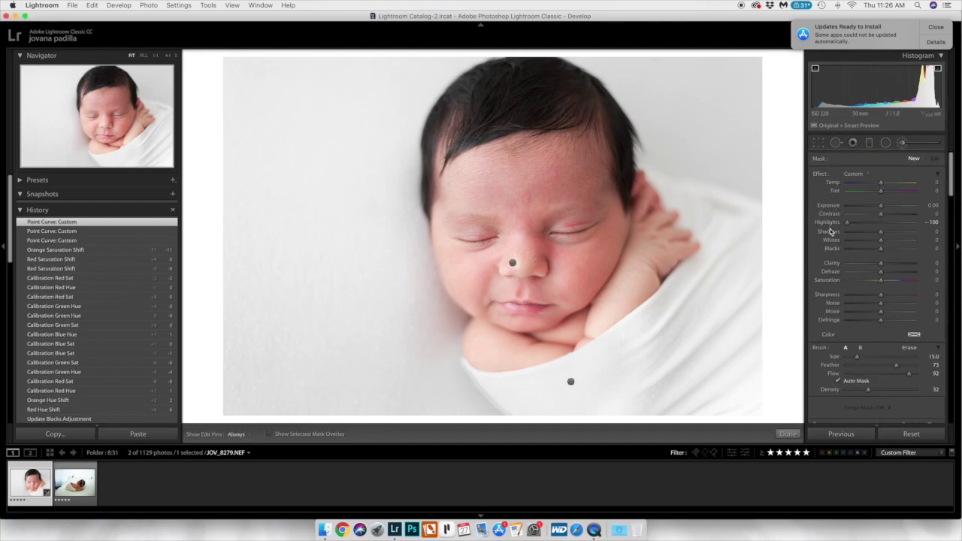
double_click(830, 225)
scroll(851, 378, down, 2)
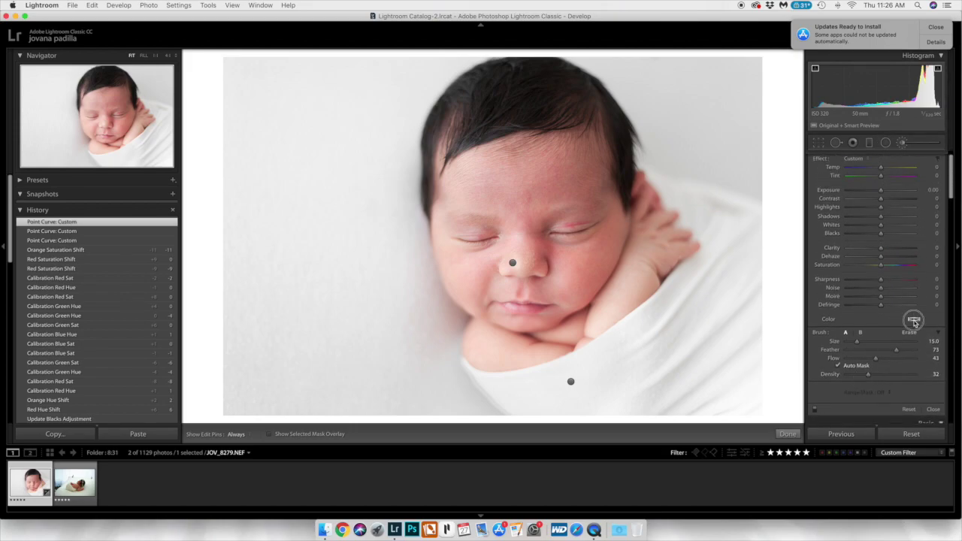
click(914, 321)
click(742, 330)
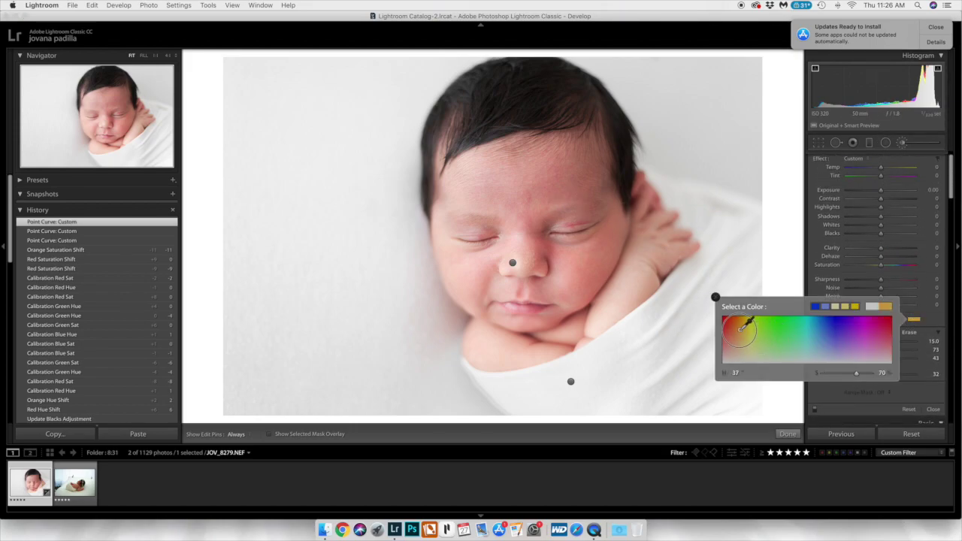
drag(743, 328, 744, 347)
click(932, 314)
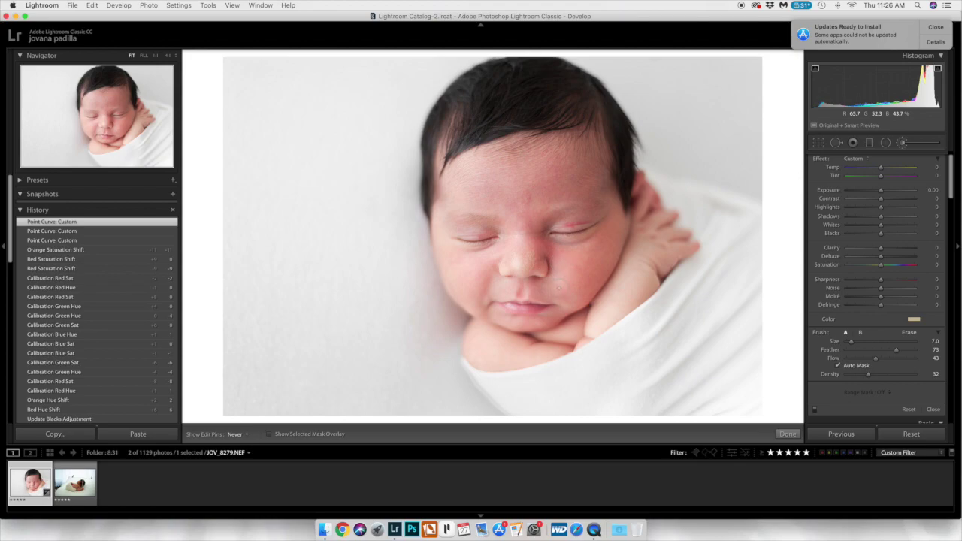
Paint the tan tint over the baby's cheek beneath the closed eye and lower down, using brush size 7 and flow 72.
click(601, 240)
drag(876, 358, 896, 360)
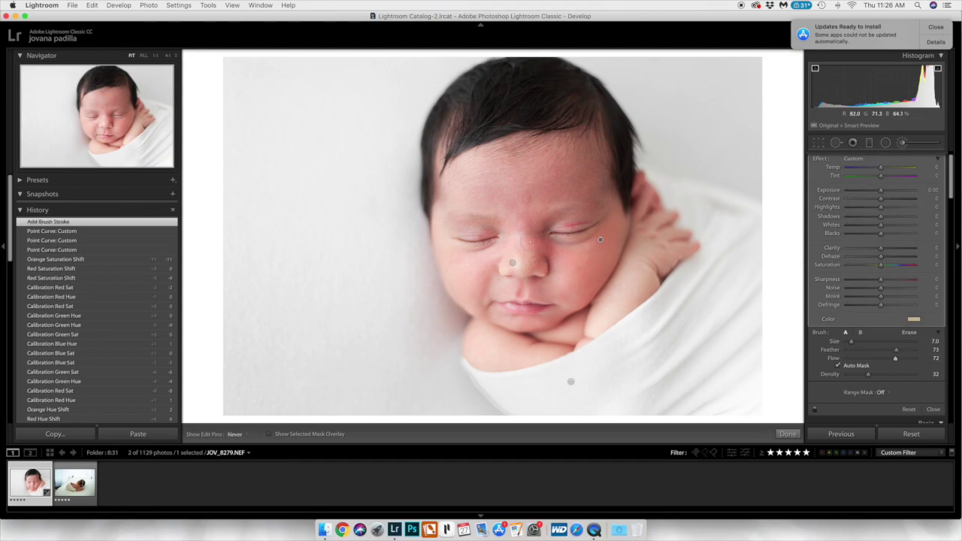
click(571, 299)
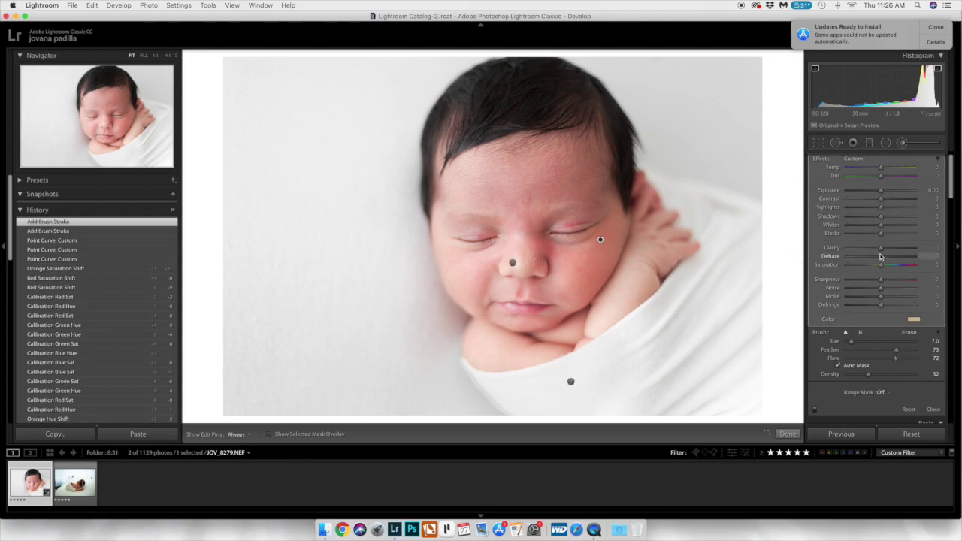
Set the cheek mask's saturation to −6 and exposure to 0.43, and extend it over the bridge of the nose.
drag(881, 265, 879, 265)
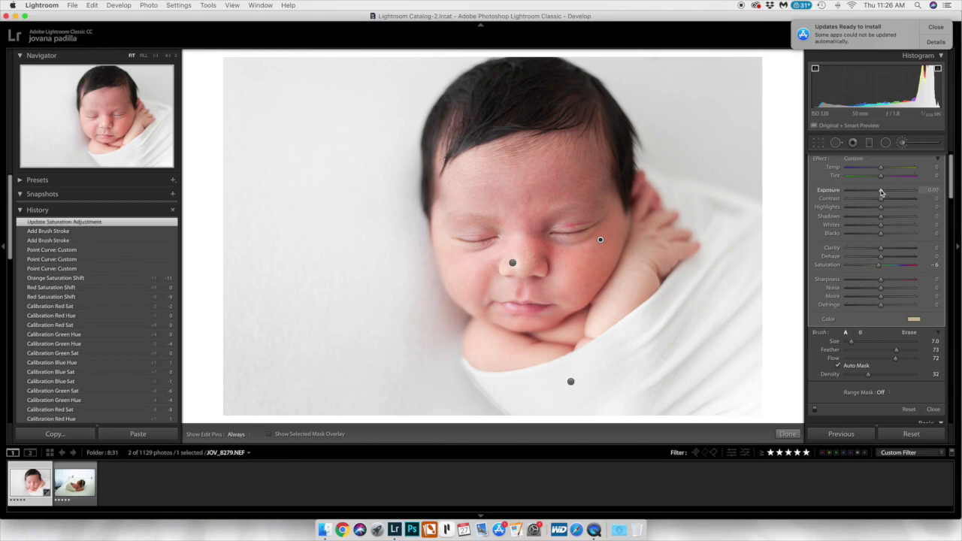
drag(881, 190, 880, 192)
key(bracketright)
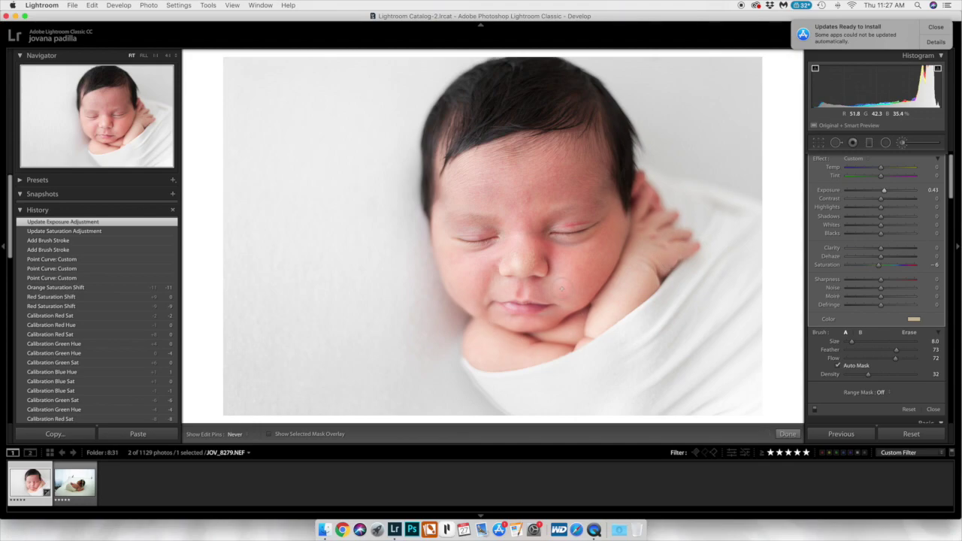
click(510, 243)
Lower the mask's color saturation to 15 and paint it over the forehead with brush size 9.
click(913, 318)
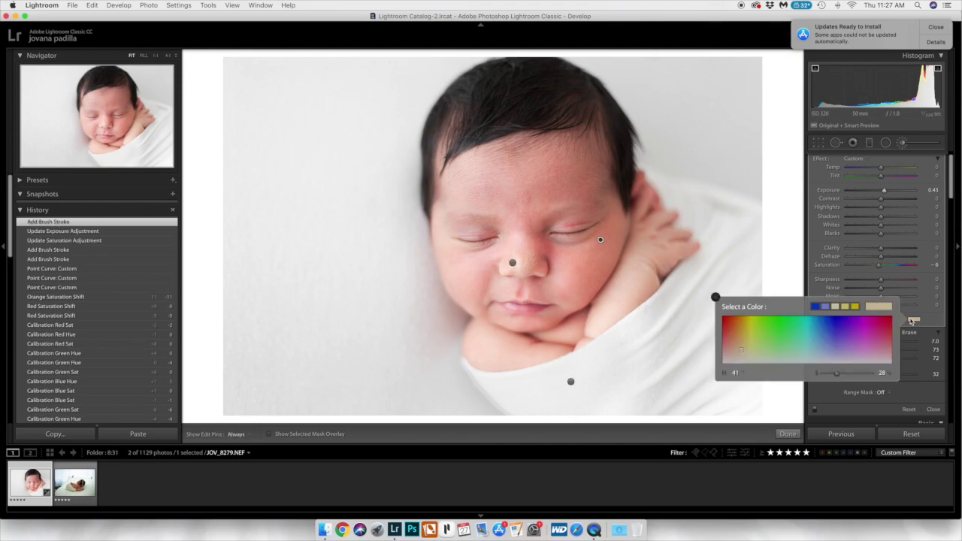
drag(836, 373, 831, 378)
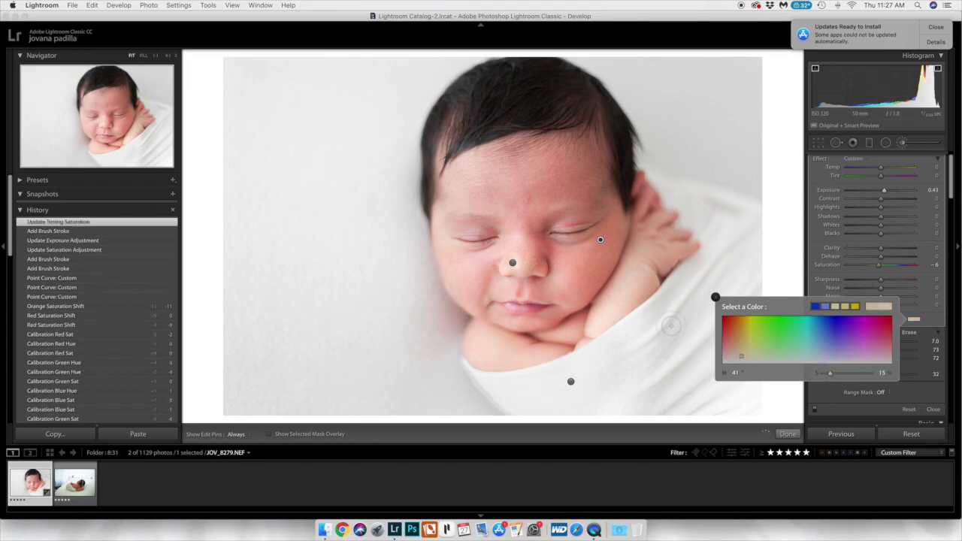
click(538, 244)
scroll(538, 244, up, 2)
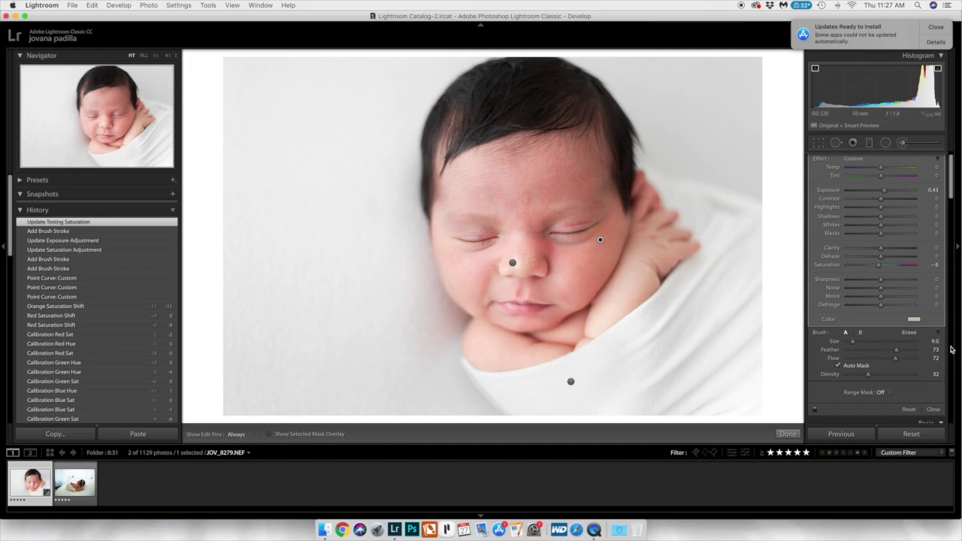
drag(546, 184, 564, 194)
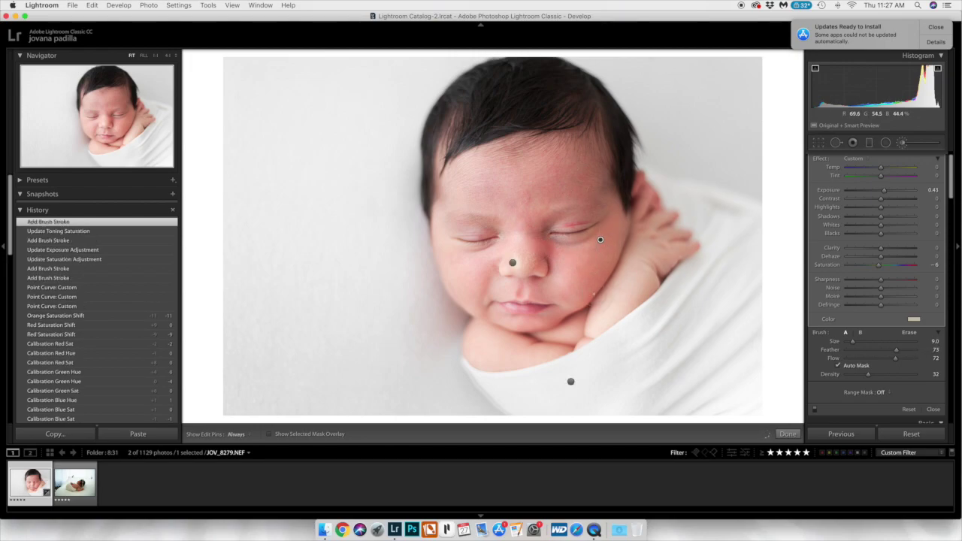
click(571, 199)
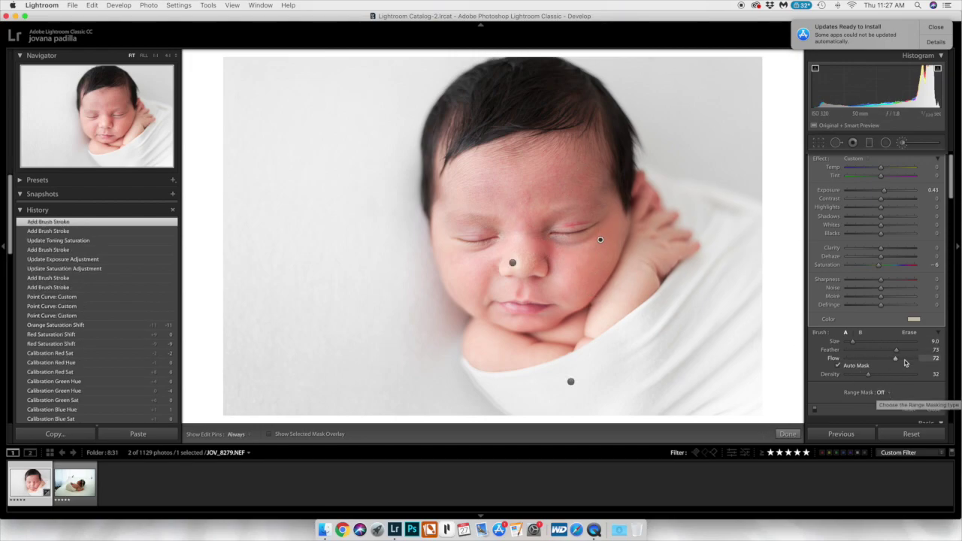
Create a new brush mask with tint −4 and saturation −6, paint it over the reddish facial skin, and close the Adjustment Brush.
scroll(907, 171, up, 1)
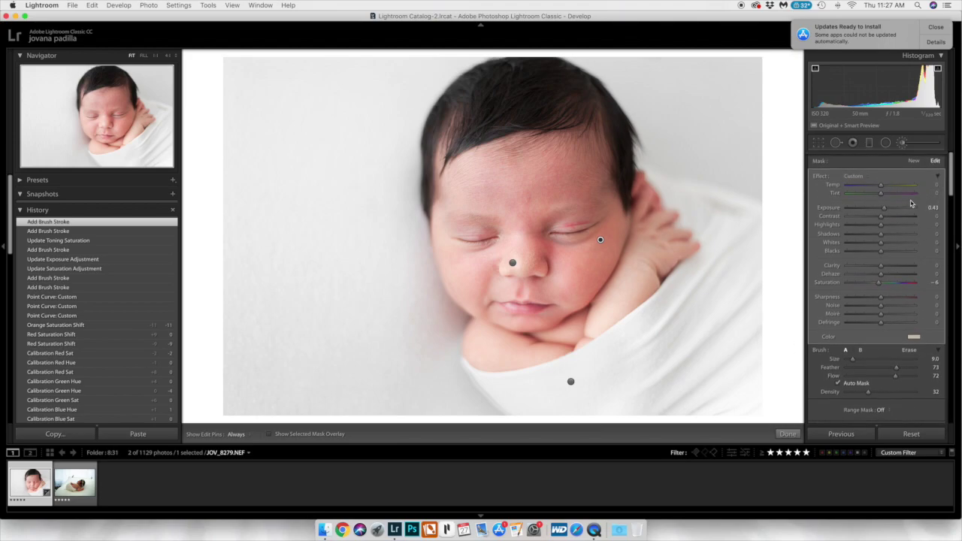
click(912, 161)
drag(881, 191, 879, 192)
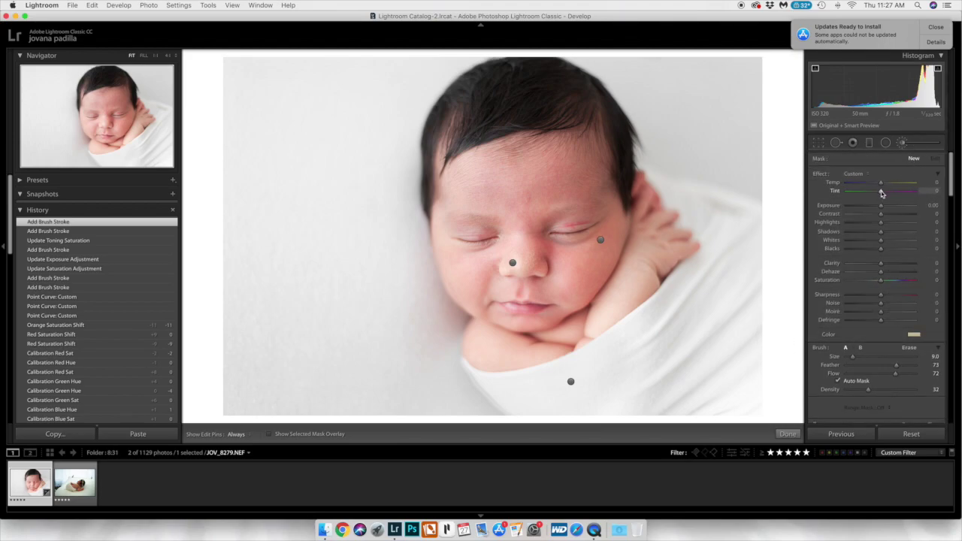
drag(881, 281, 875, 287)
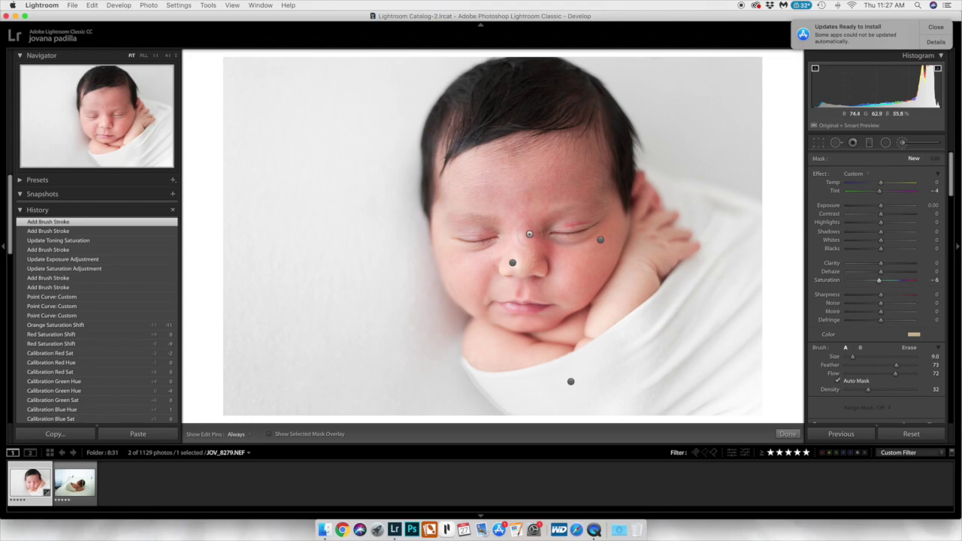
key(h)
mouse_move(546, 249)
mouse_down()
mouse_move(597, 368)
mouse_move(574, 348)
mouse_move(602, 353)
mouse_up()
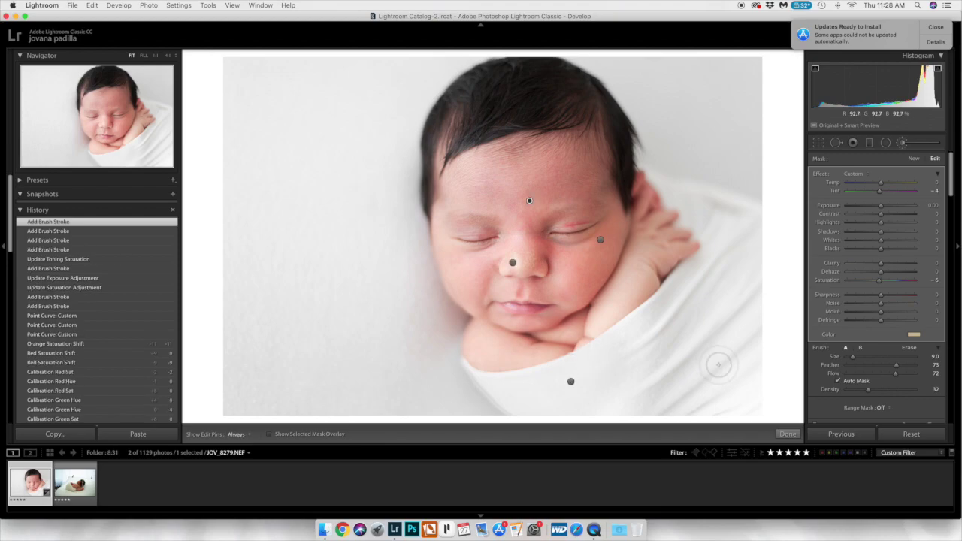
click(788, 433)
Create another brush mask with color saturation 89 and density 60, and paint it over the baby's face.
click(902, 142)
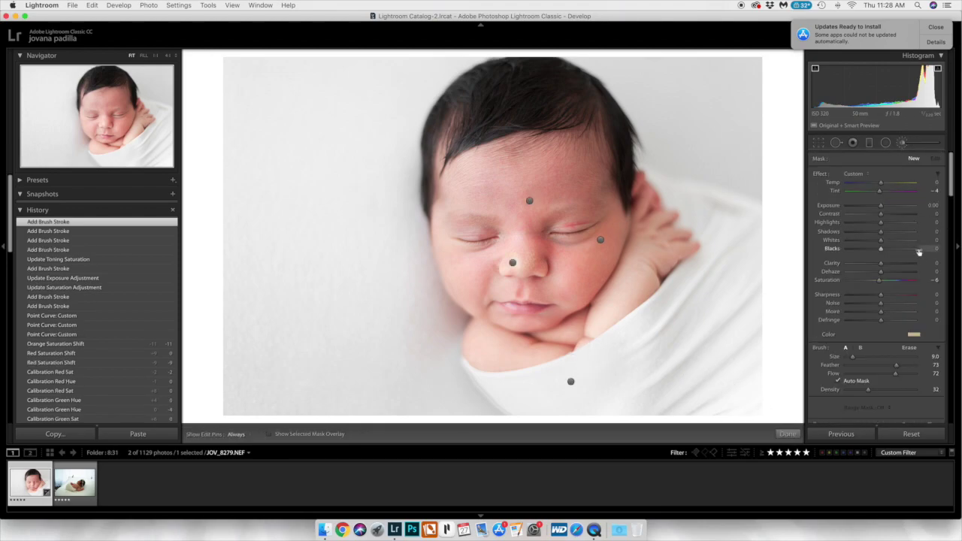
click(914, 334)
drag(836, 388, 847, 388)
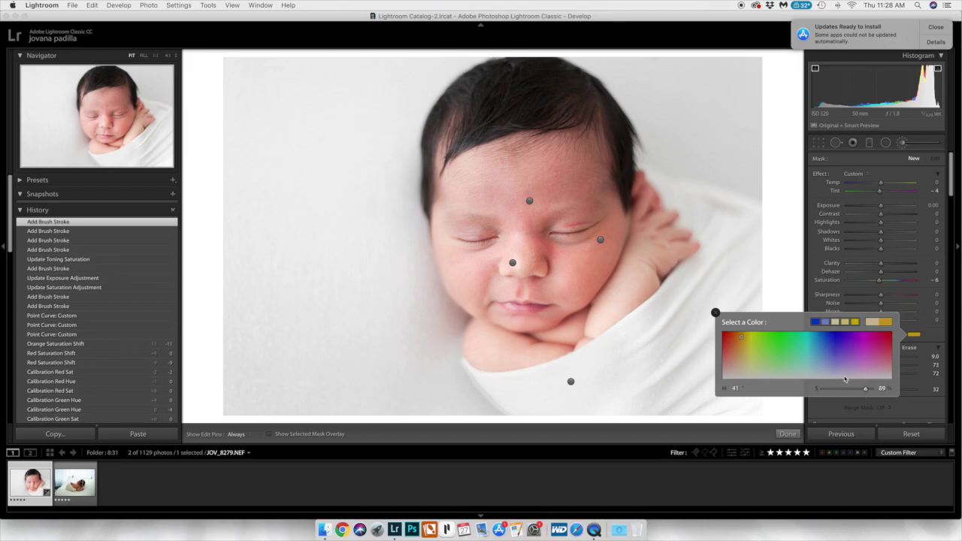
click(537, 208)
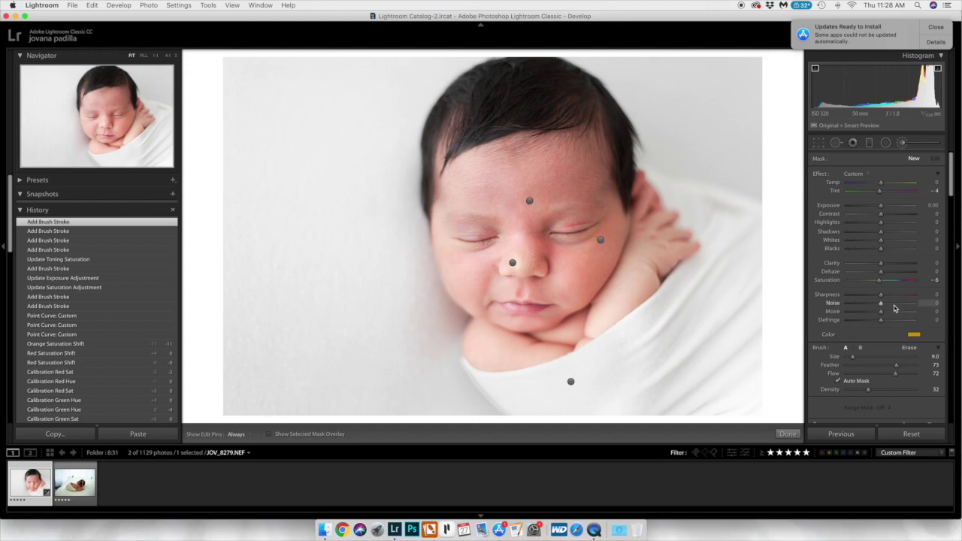
click(888, 389)
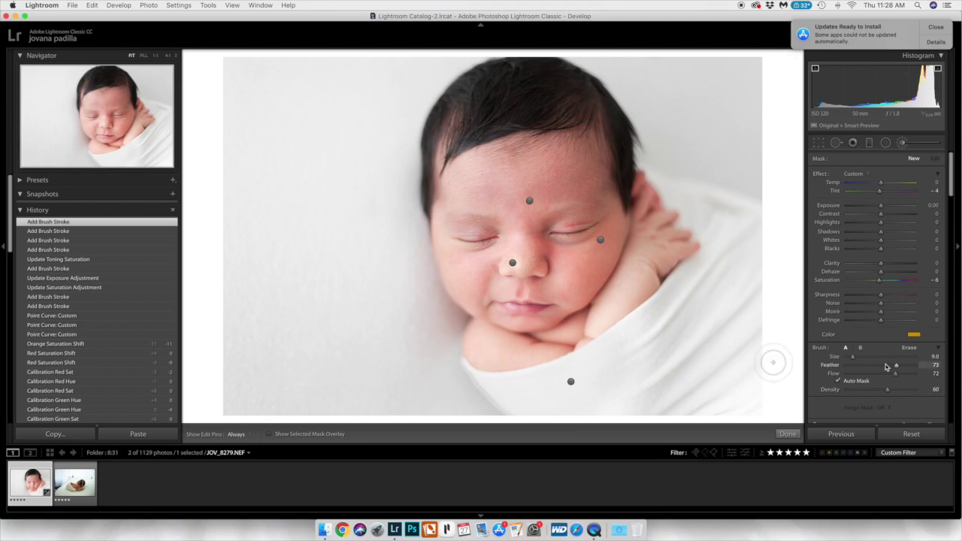
key(h)
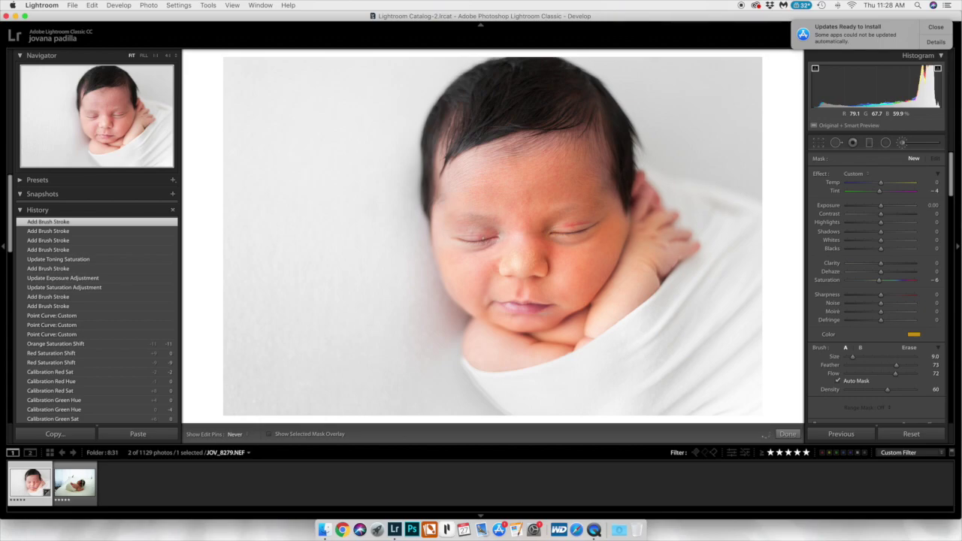
drag(455, 190, 455, 189)
Soften the new face mask's color to a pale tan by changing its hue and saturation, and close the Adjustment Brush.
click(913, 335)
click(747, 369)
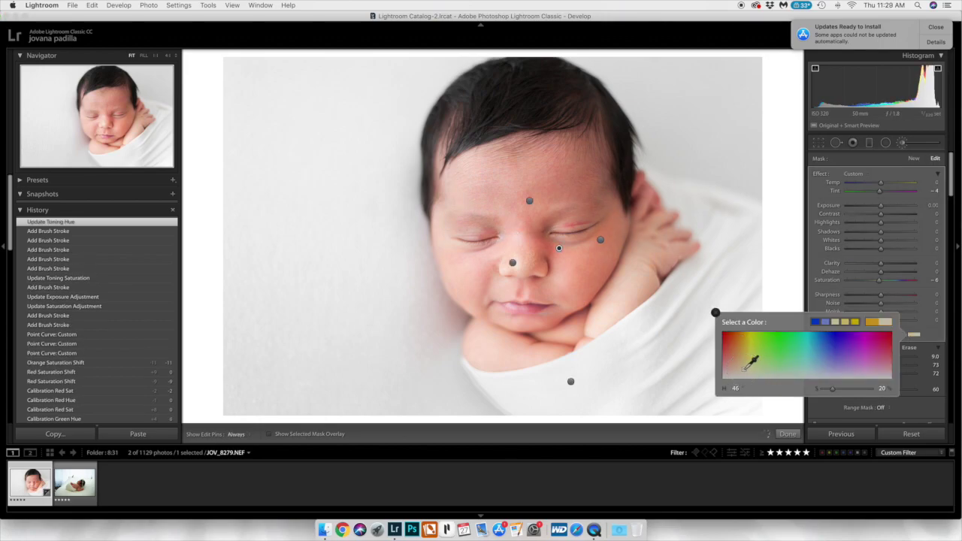
drag(746, 366, 743, 369)
drag(846, 394, 832, 392)
click(934, 340)
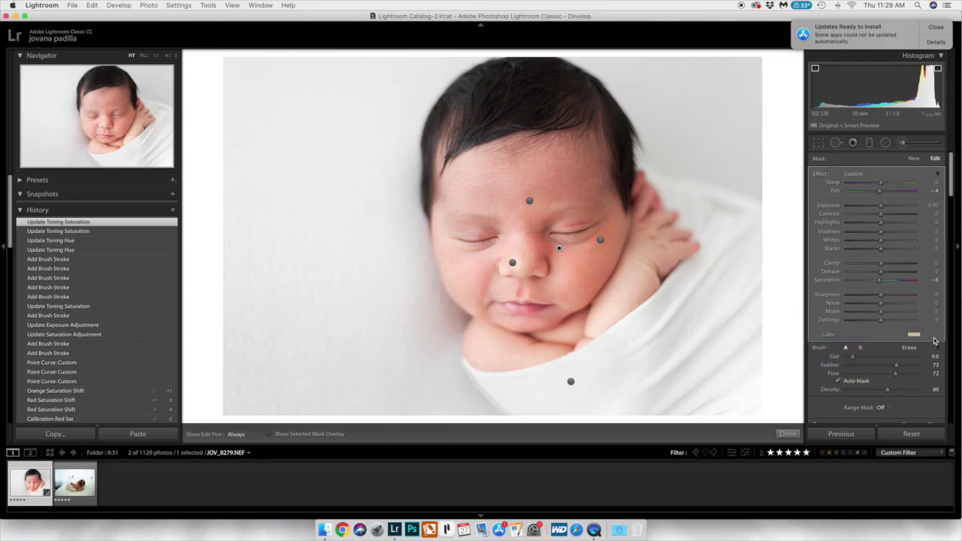
click(786, 434)
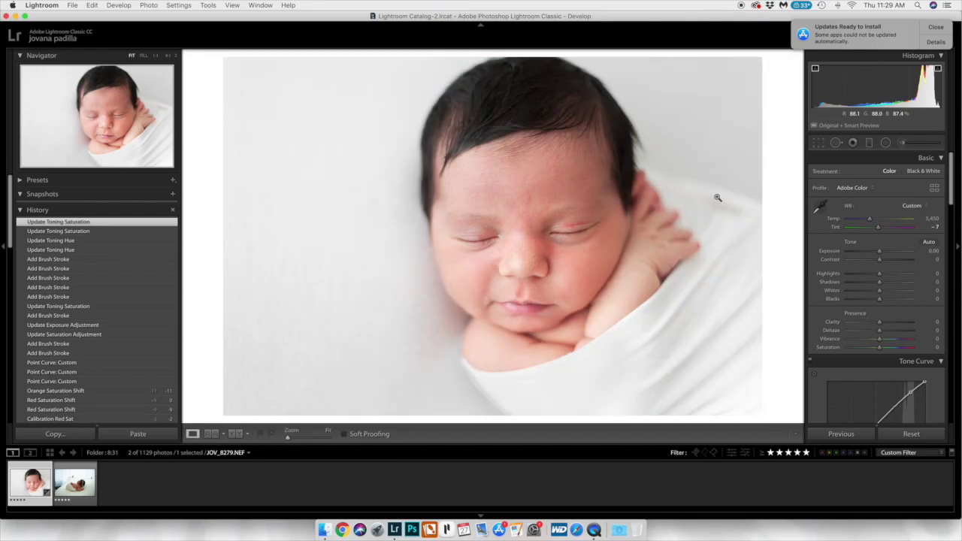
Create a new brush mask without color tint, at clarity −41, dehaze −6 and density 44, and paint it over the cheek skin.
click(902, 142)
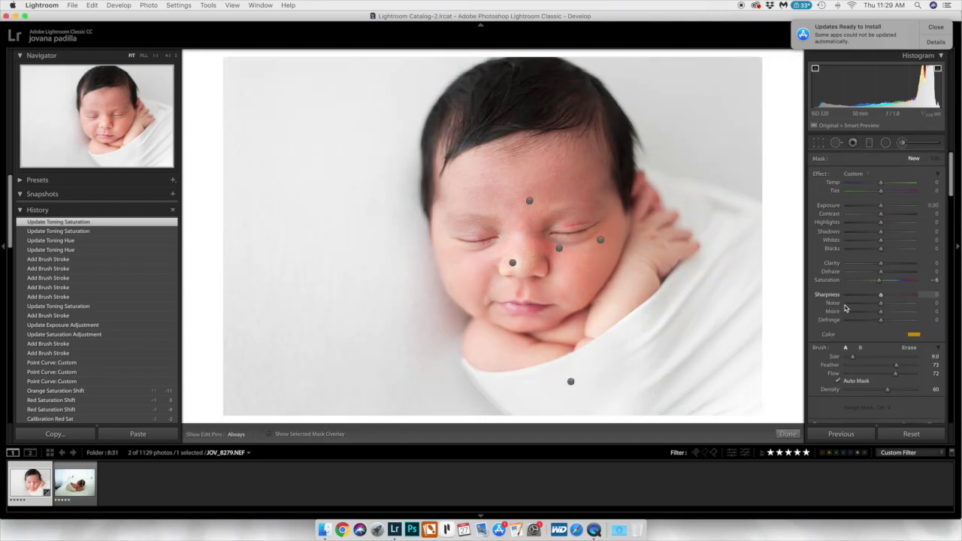
click(914, 334)
drag(864, 389, 687, 391)
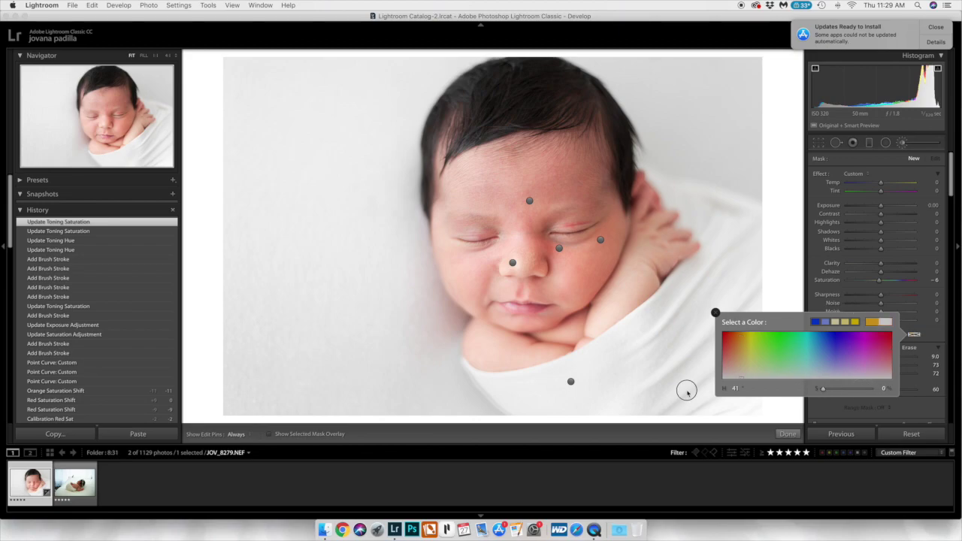
click(932, 334)
double_click(881, 281)
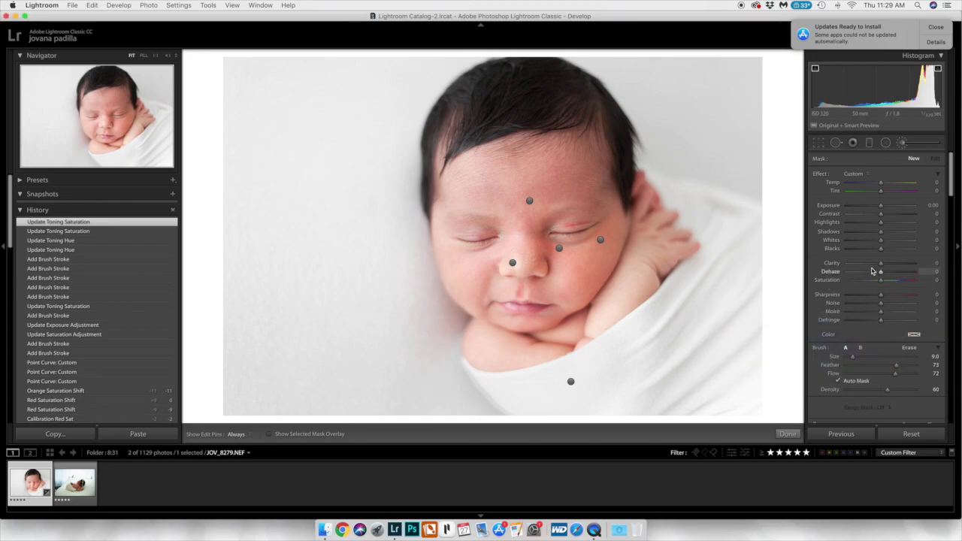
drag(875, 271, 867, 263)
drag(942, 394, 931, 394)
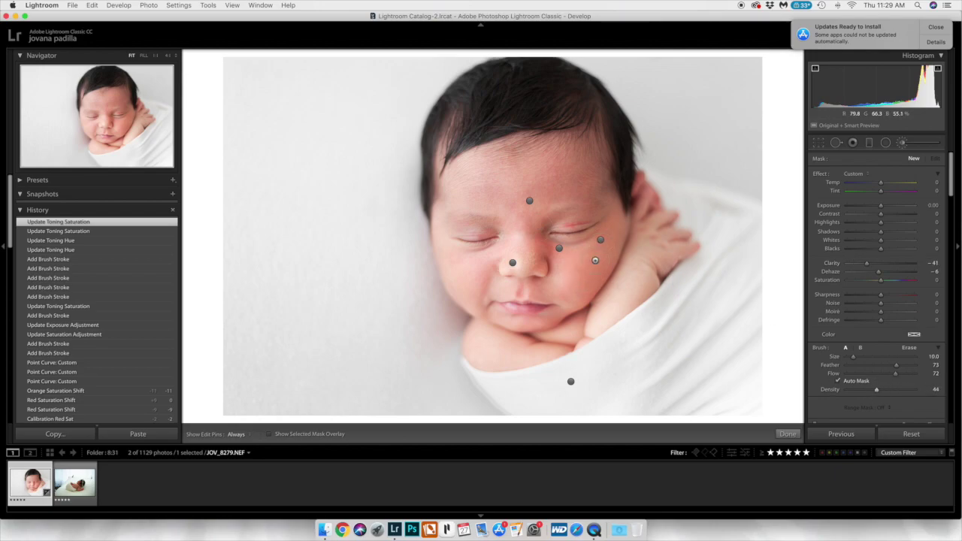
key(h)
mouse_move(637, 288)
mouse_down()
mouse_move(538, 338)
mouse_move(597, 320)
mouse_up()
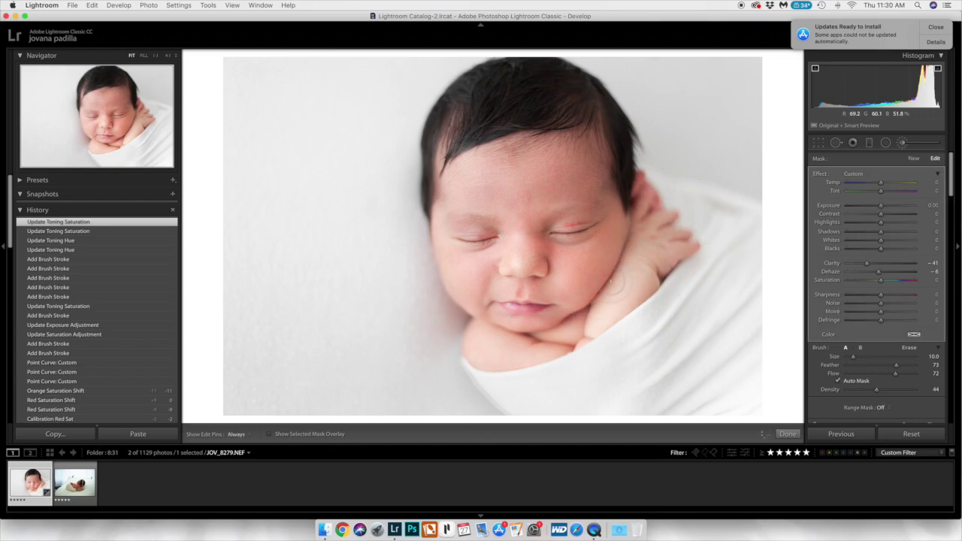
Set the skin-smoothing mask to saturation −4, clarity −65 and sharpness 10, and paint it over the forehead and cheek.
drag(881, 280, 862, 263)
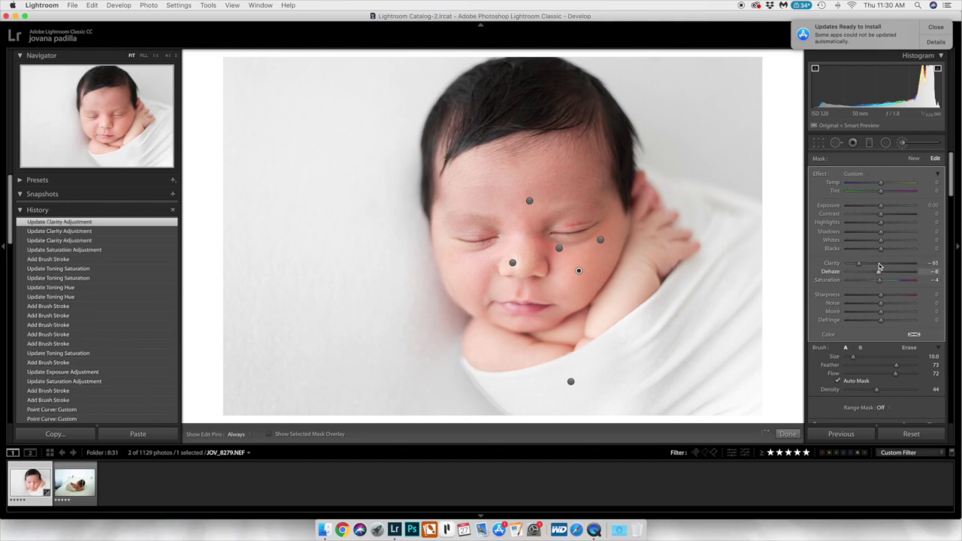
drag(880, 298, 884, 298)
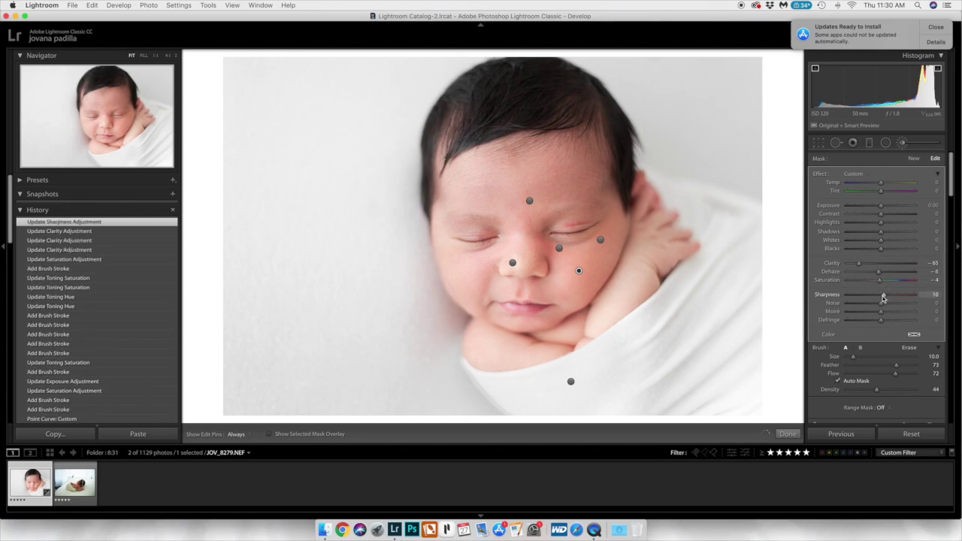
key(h)
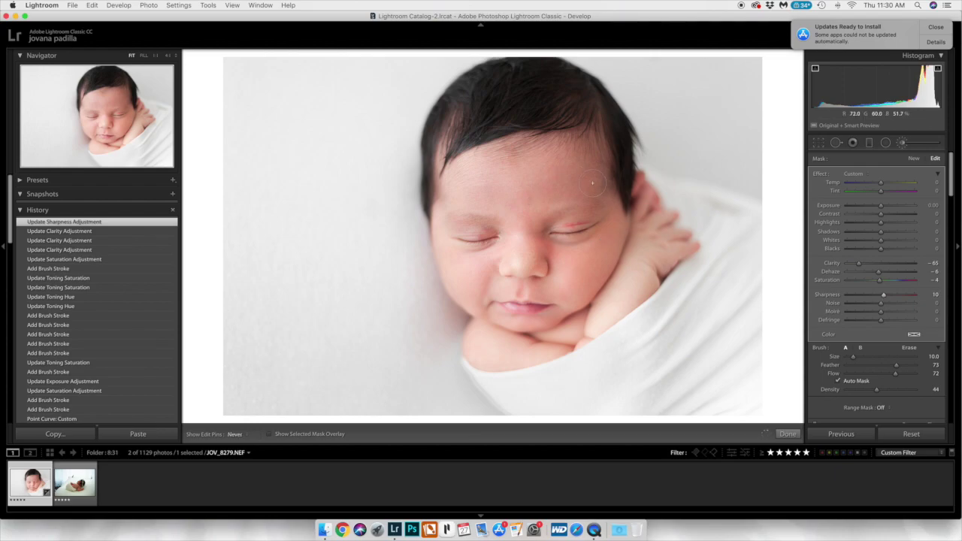
mouse_move(483, 179)
mouse_down()
mouse_move(460, 205)
mouse_move(478, 273)
mouse_up()
key(h)
Extend the smoothing mask over the nose bridge, eyelid, chin and arm, using brush size 5 for the small areas.
key([)
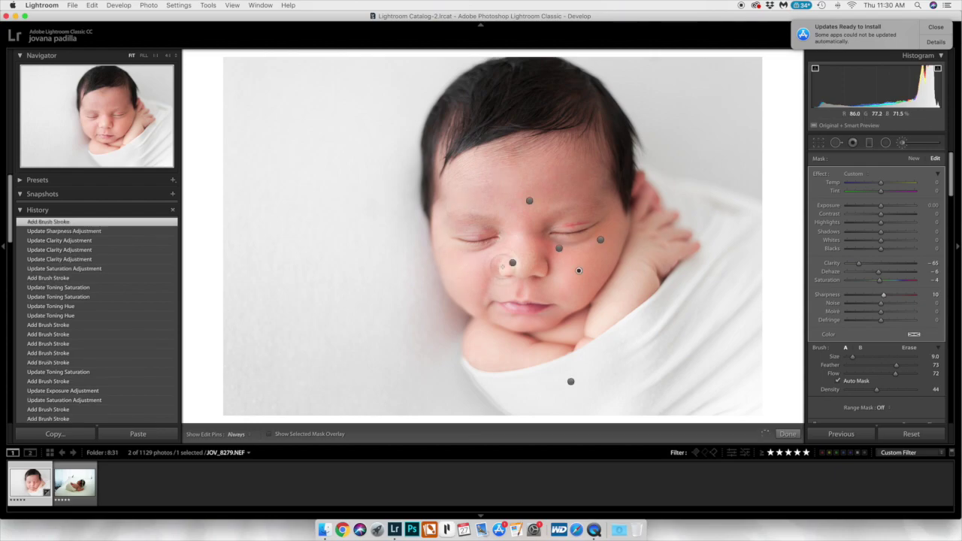
key(h)
key([)
key([)
key([)
mouse_move(521, 237)
mouse_down()
mouse_move(510, 236)
mouse_move(526, 242)
mouse_up()
click(488, 232)
key(h)
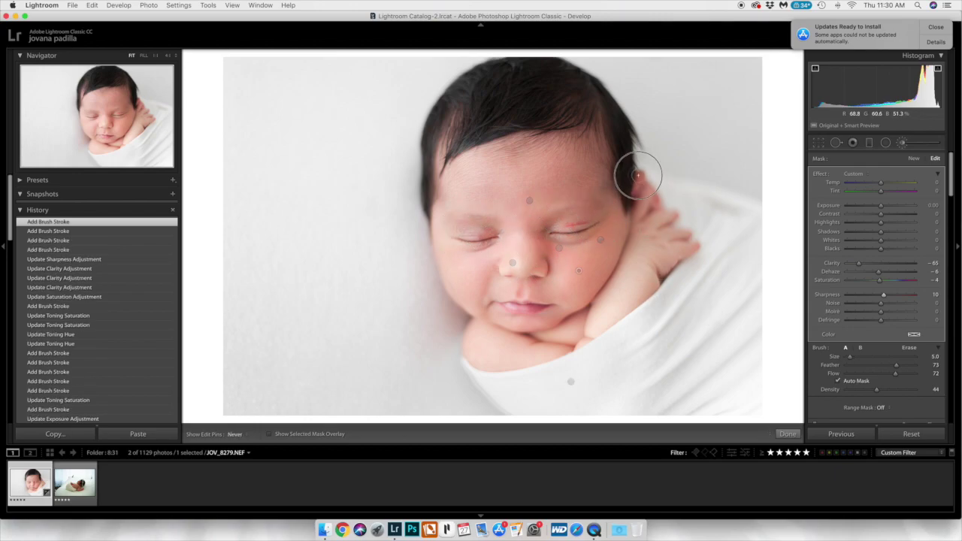
drag(518, 333, 616, 312)
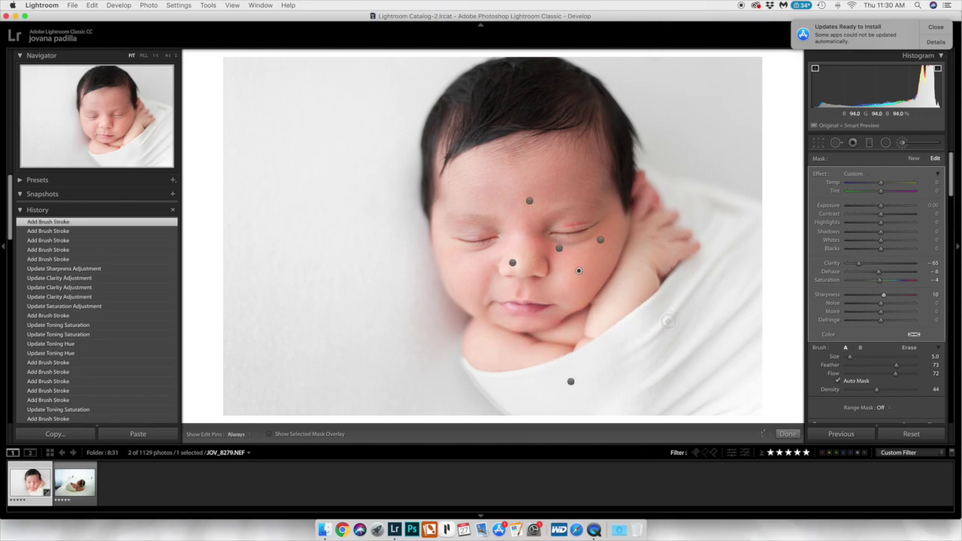
Compare the portrait with the brush adjustments off and on, and close the Adjustment Brush.
scroll(817, 390, down, 2)
click(817, 392)
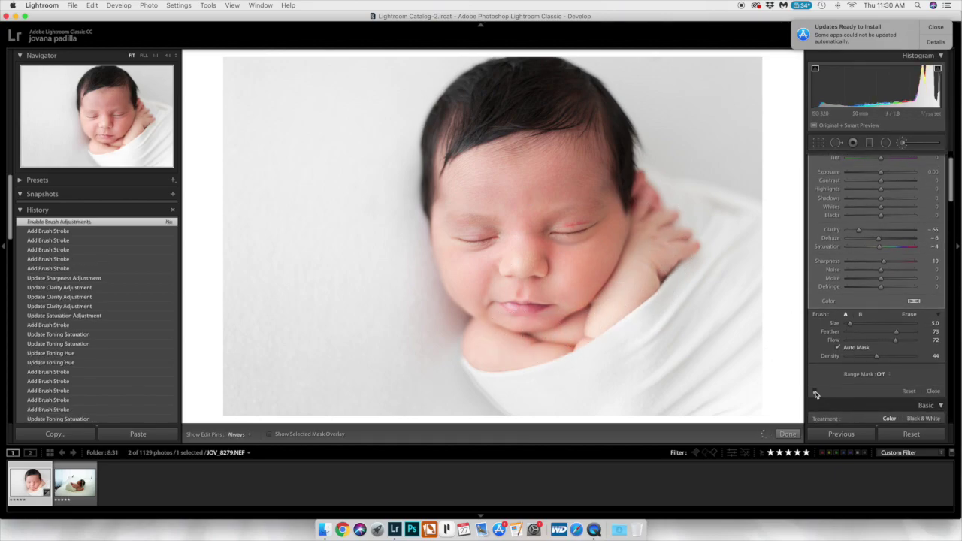
click(817, 393)
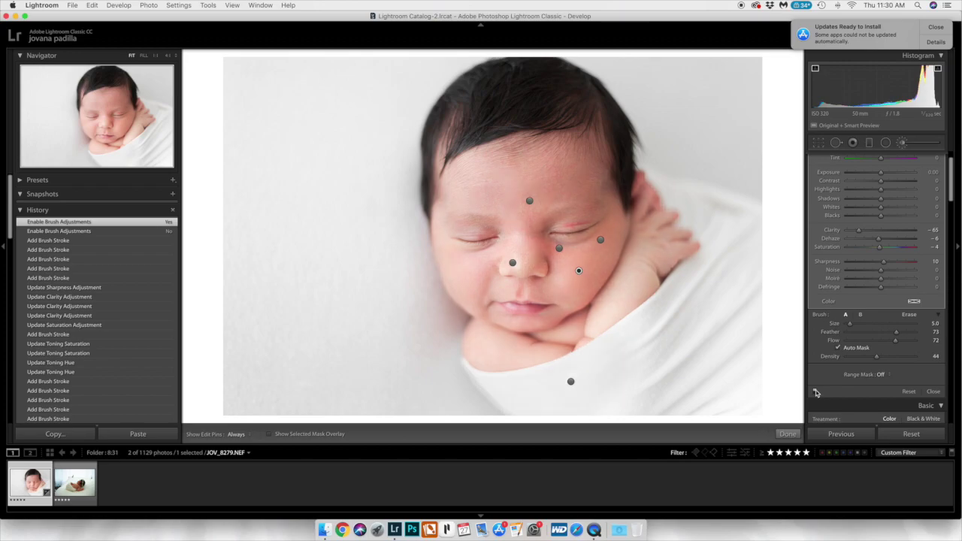
click(787, 434)
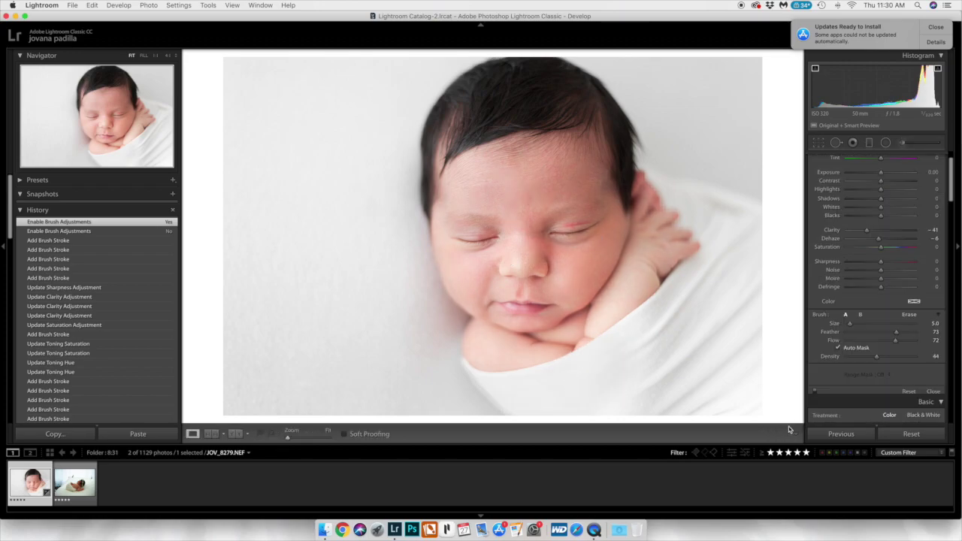
Clone clean skin from above the brow over the red mark on the eyelid, with size 31 and opacity 54.
click(836, 142)
key(super+equal)
key(super+equal)
key(super+equal)
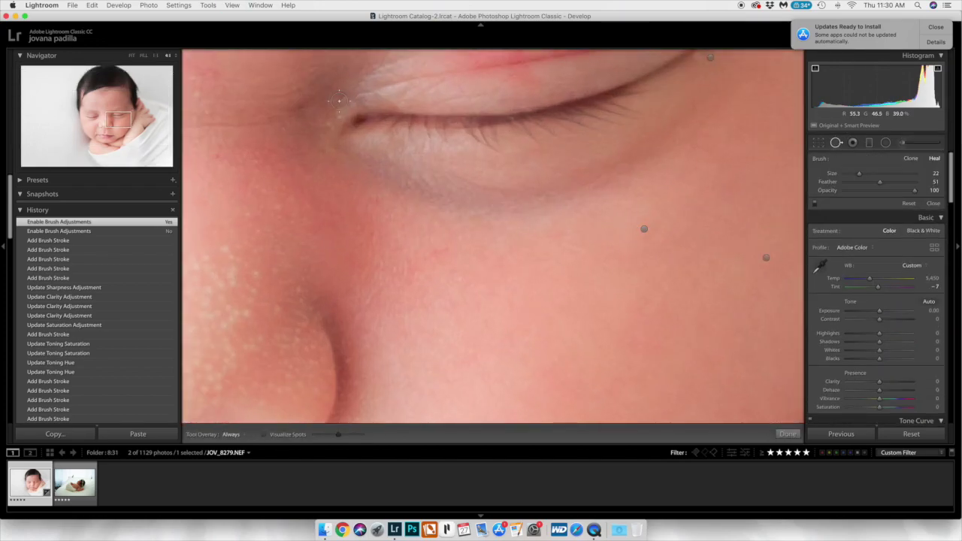
key(bracketleft)
click(121, 113)
click(909, 158)
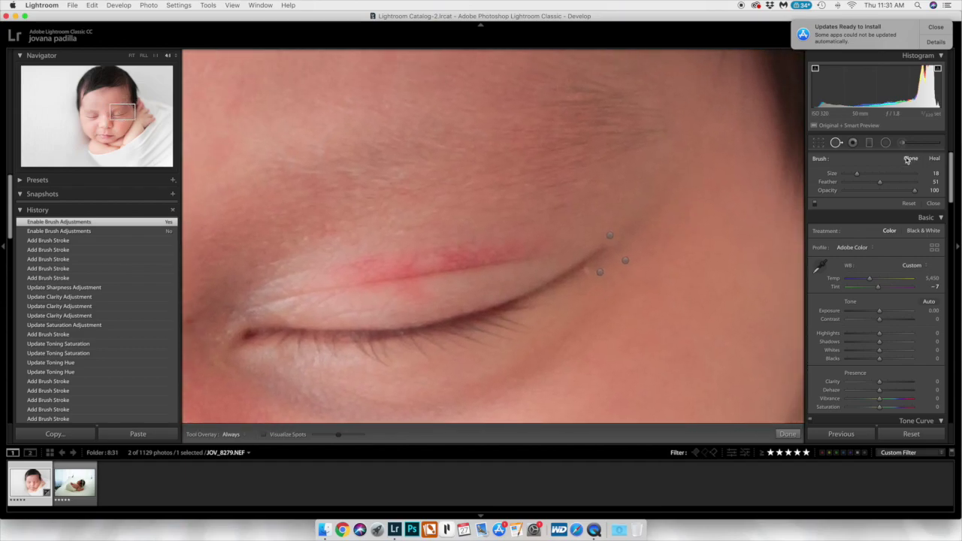
click(882, 191)
mouse_move(371, 270)
mouse_down()
mouse_move(485, 251)
mouse_move(371, 276)
mouse_move(417, 286)
mouse_move(367, 278)
mouse_up()
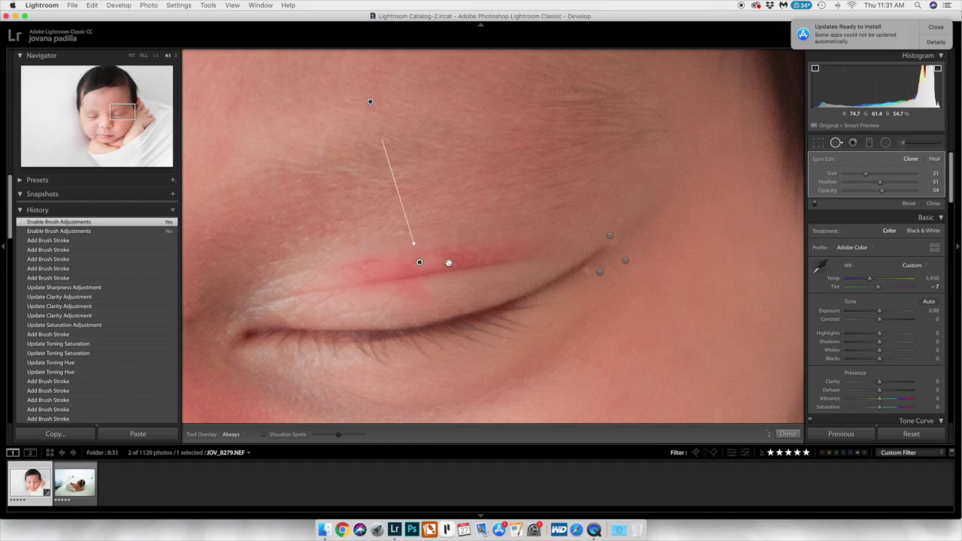
mouse_move(356, 88)
mouse_down()
mouse_move(666, 208)
mouse_move(688, 311)
mouse_move(687, 281)
mouse_move(386, 148)
mouse_move(313, 88)
mouse_up()
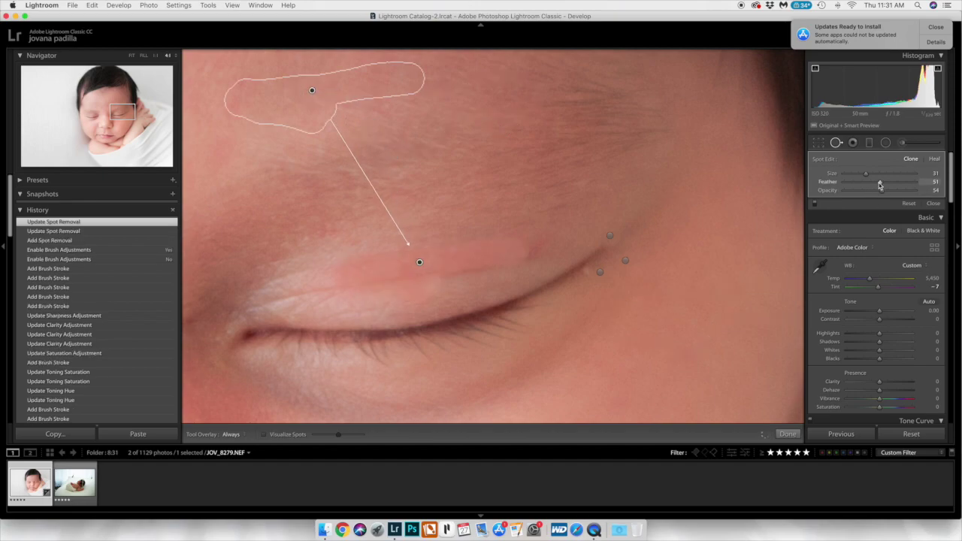
Soften the eyelid clone spot to feather 53 and opacity 34, and close Spot Removal.
drag(932, 187, 912, 182)
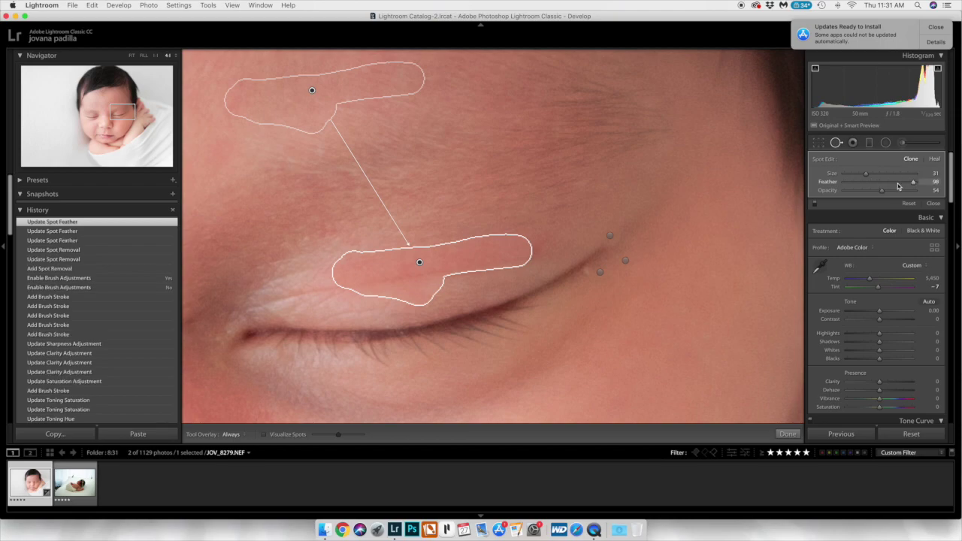
click(788, 434)
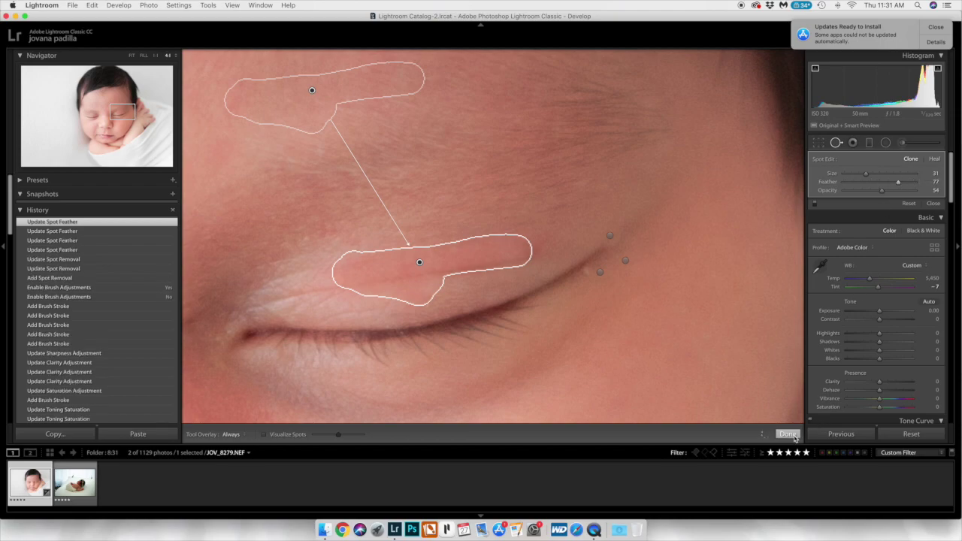
click(661, 328)
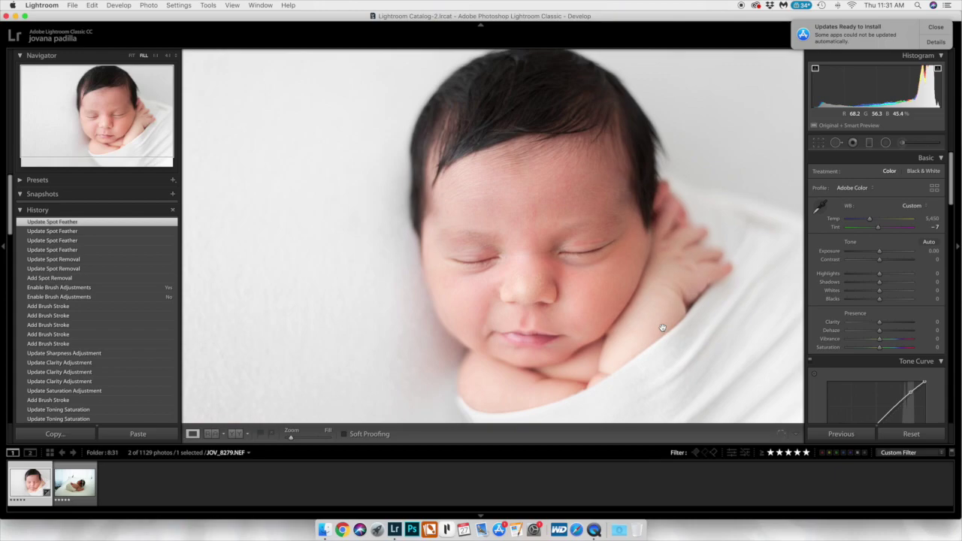
key(q)
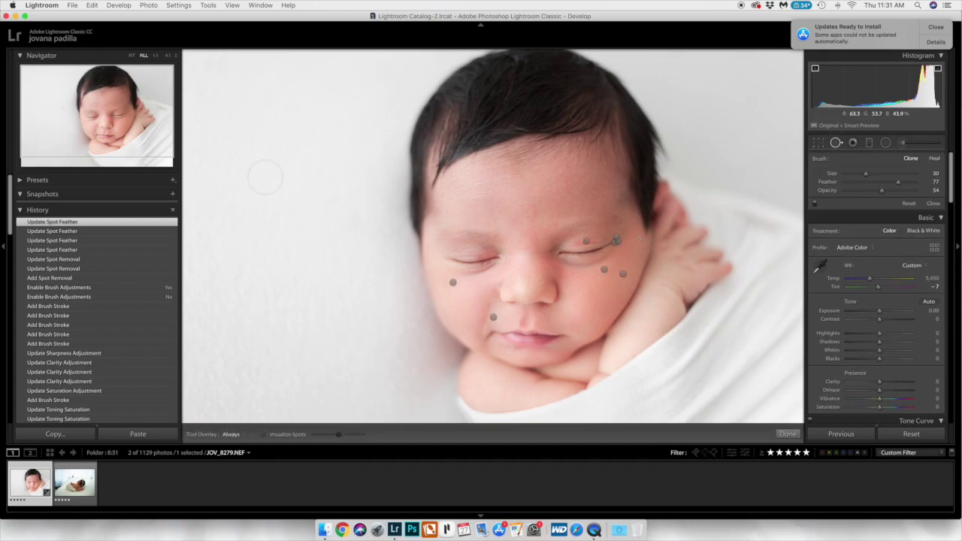
drag(898, 182, 882, 183)
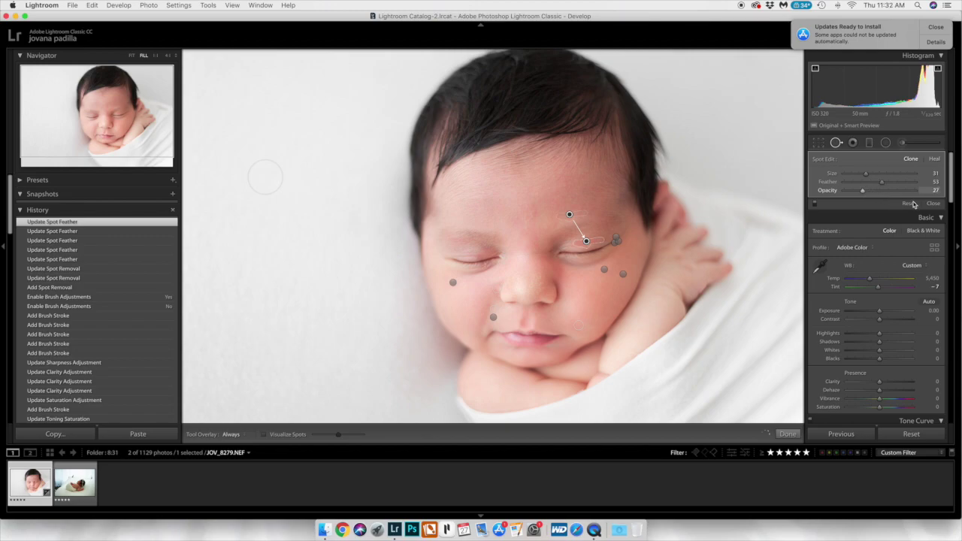
drag(914, 204, 919, 205)
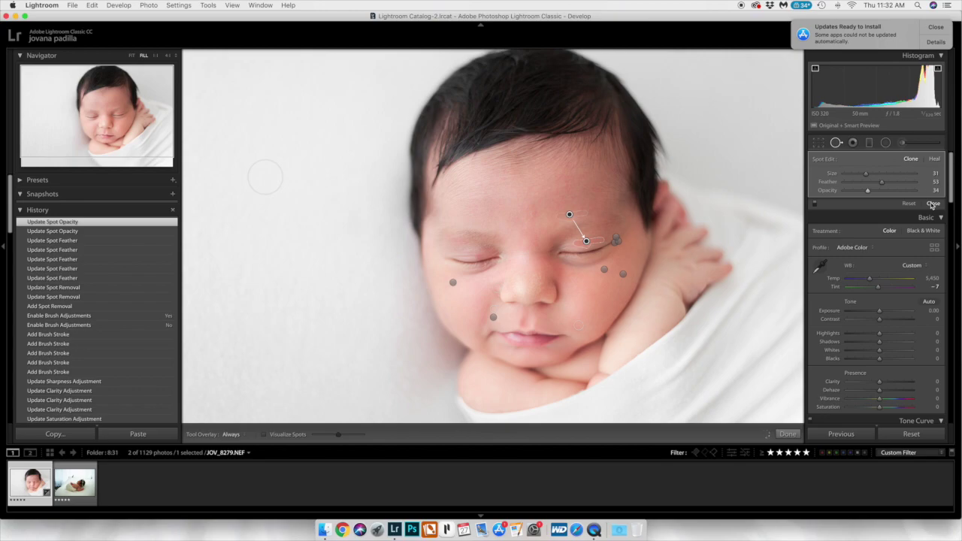
click(933, 203)
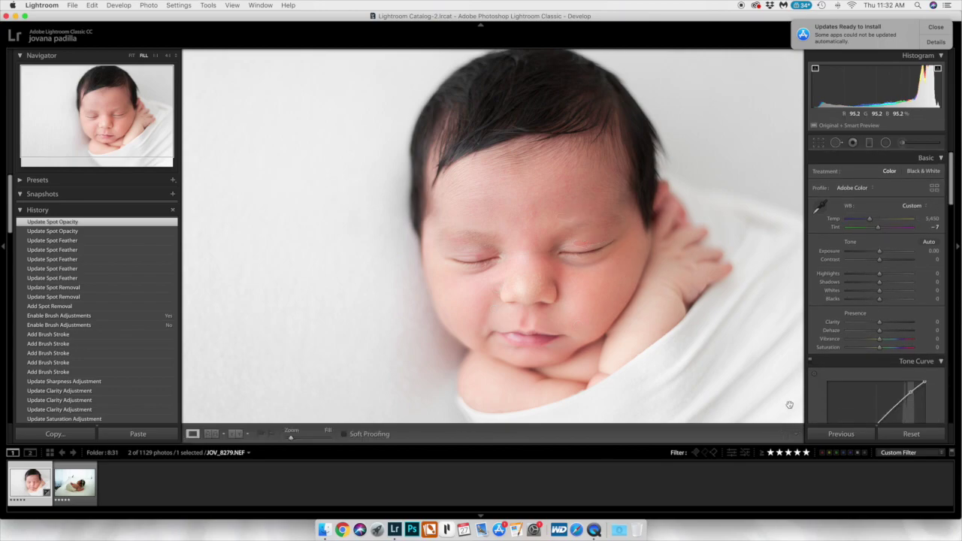
Create a new brush mask with the Tint effect at −41 and paint it over the cloned eyelid, inner eye corner and brow area.
click(902, 142)
click(861, 173)
click(860, 191)
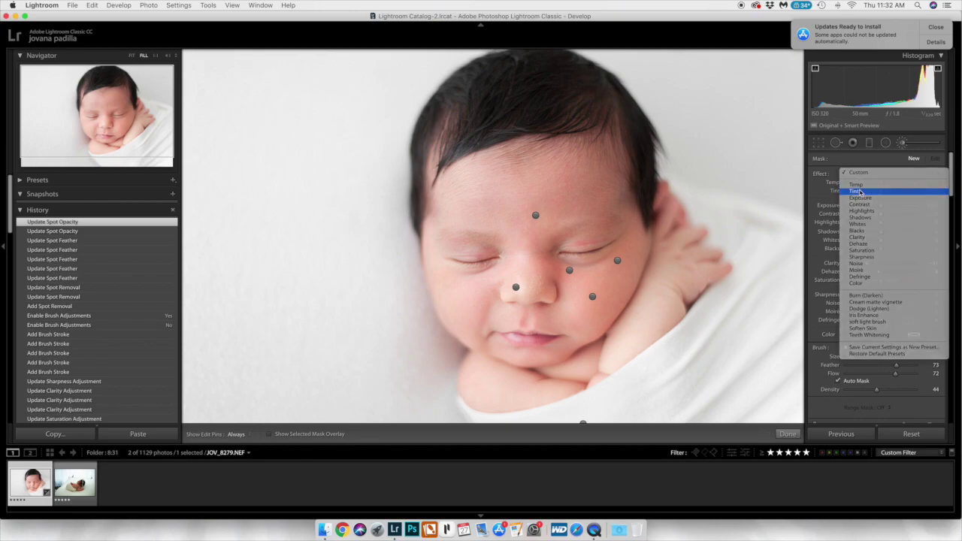
drag(881, 191, 867, 193)
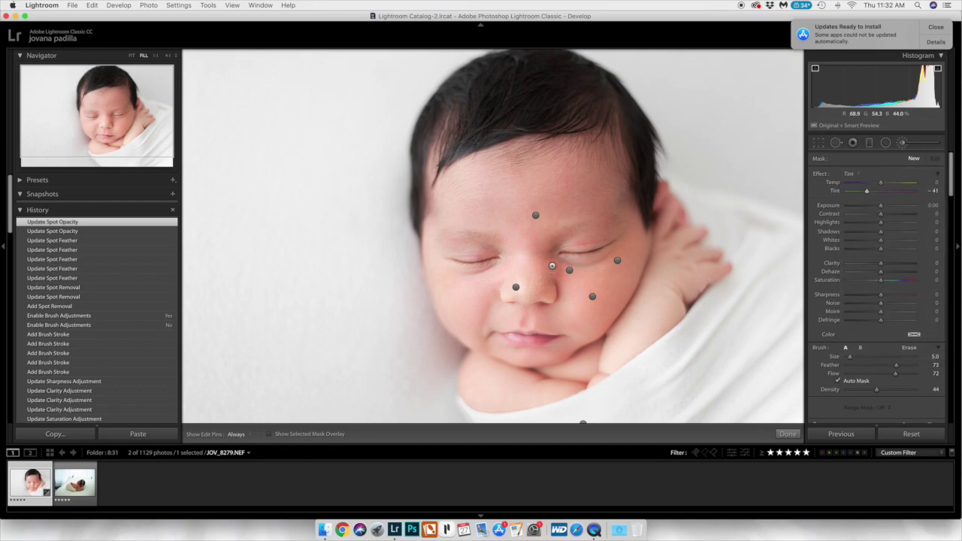
click(563, 273)
click(582, 246)
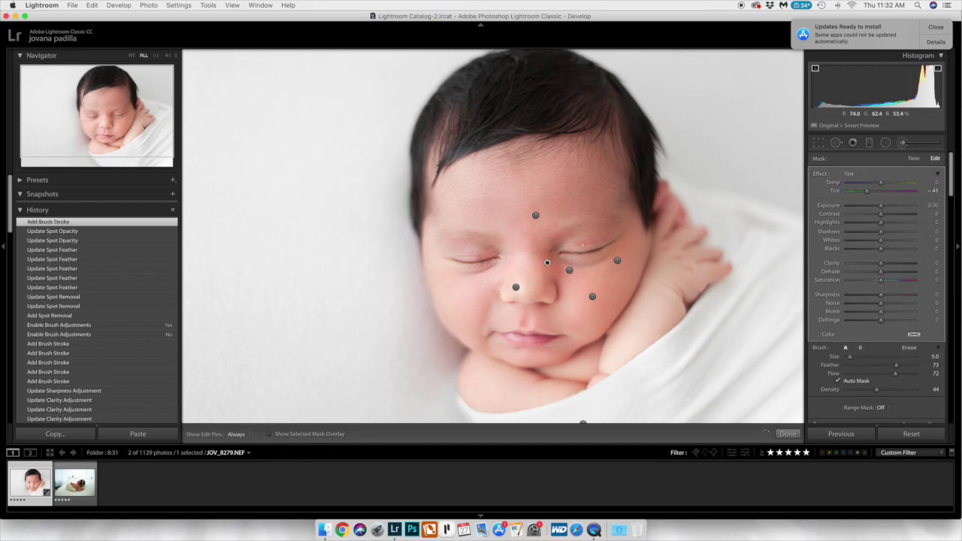
key(h)
drag(565, 230, 526, 218)
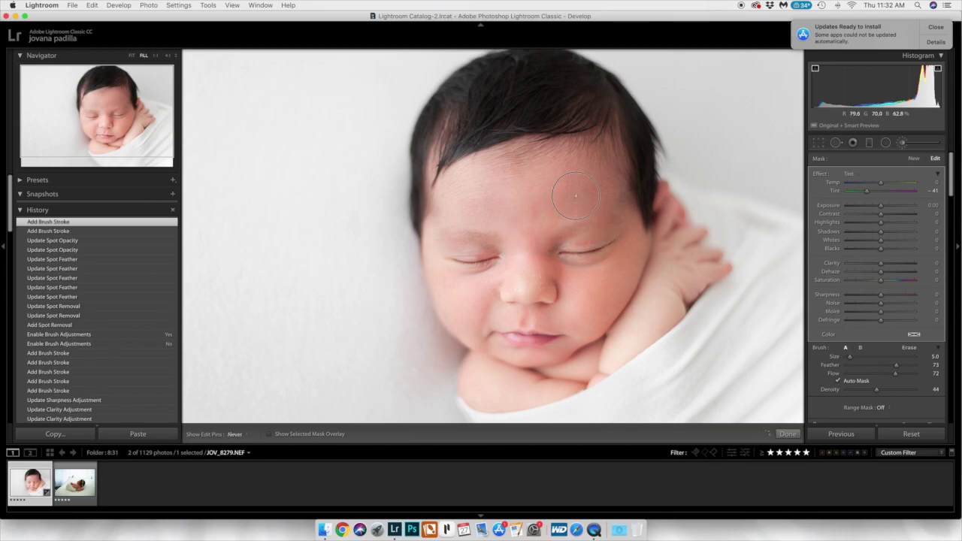
Extend the tint mask over the arm below the chin, the mouth and the other closed eye.
key(h)
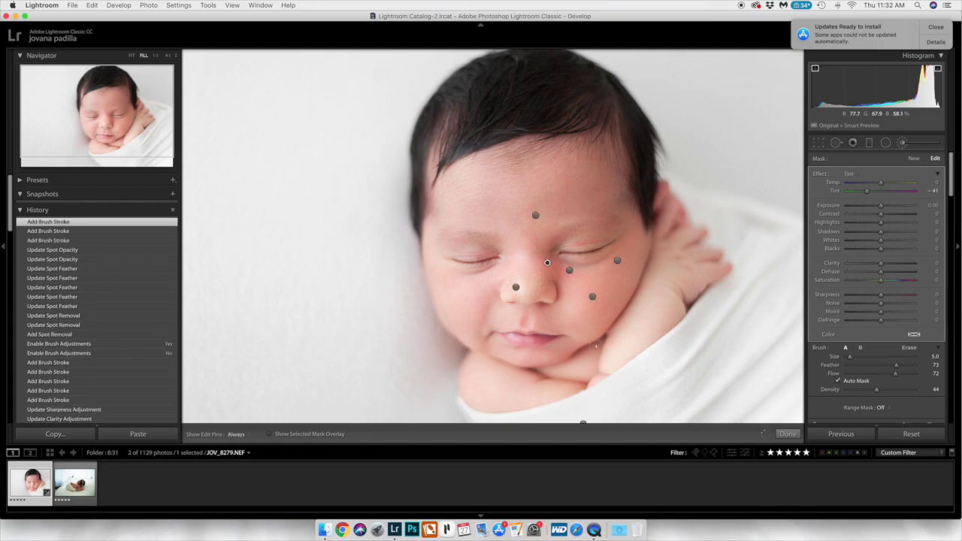
mouse_move(560, 363)
mouse_down()
mouse_move(530, 367)
mouse_move(607, 327)
mouse_move(612, 313)
mouse_move(547, 375)
mouse_move(574, 379)
mouse_up()
drag(523, 320, 524, 327)
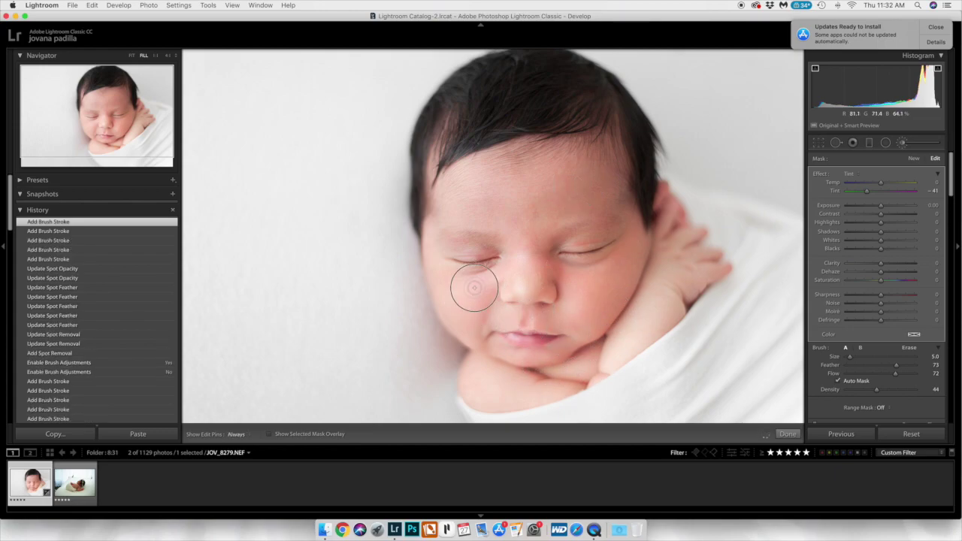
click(462, 259)
click(481, 256)
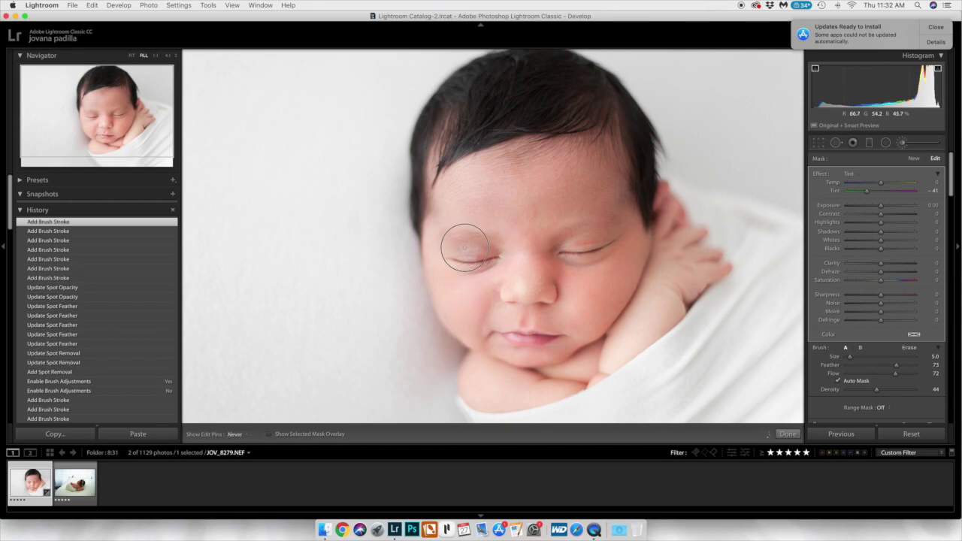
click(468, 244)
Set the tint mask's dehaze to −4 and saturation to −17, and compare the photo before and after editing.
mouse_move(877, 283)
mouse_down()
mouse_move(891, 275)
mouse_move(865, 271)
mouse_move(879, 270)
mouse_move(876, 282)
mouse_up()
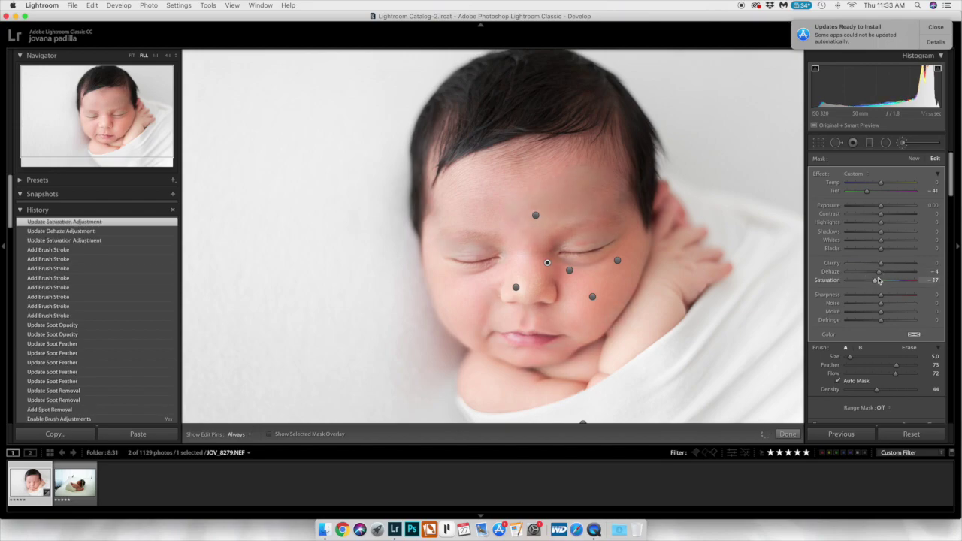
click(786, 434)
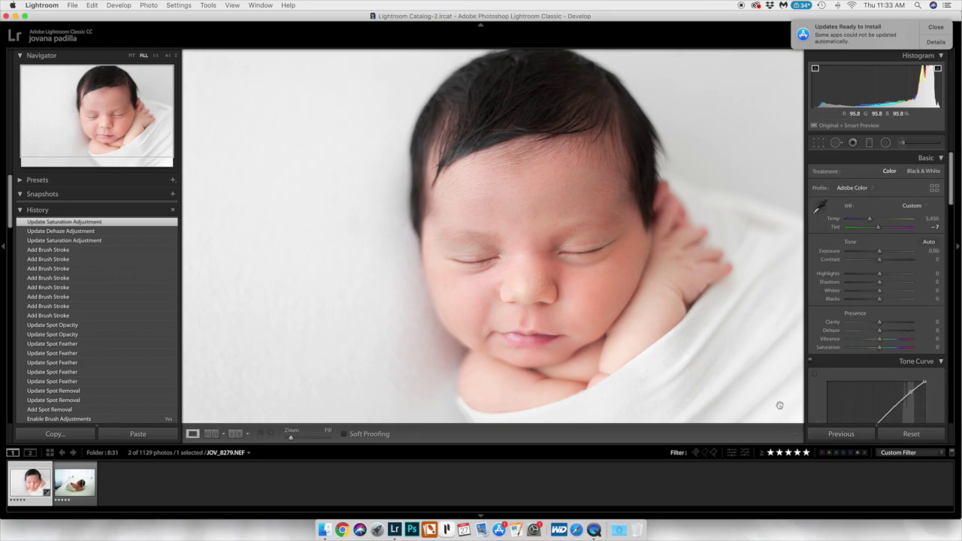
key(backslash)
key(backslash)
key(backslash)
key(backslash)
Create a new brush mask with clarity 15, dehaze 4 and sharpness 8, and paint it over both closed eyes' lash lines and the lips.
click(903, 143)
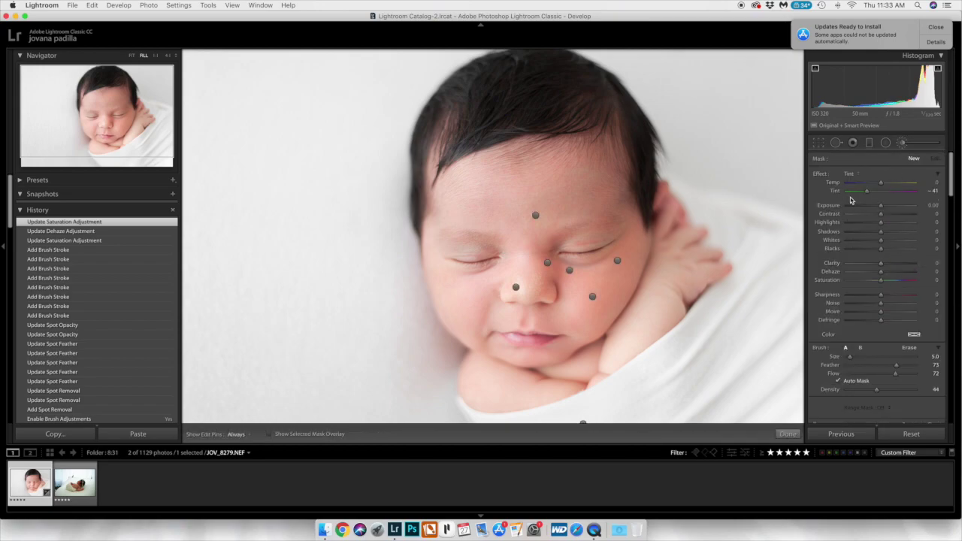
drag(881, 263, 887, 296)
key(bracketleft)
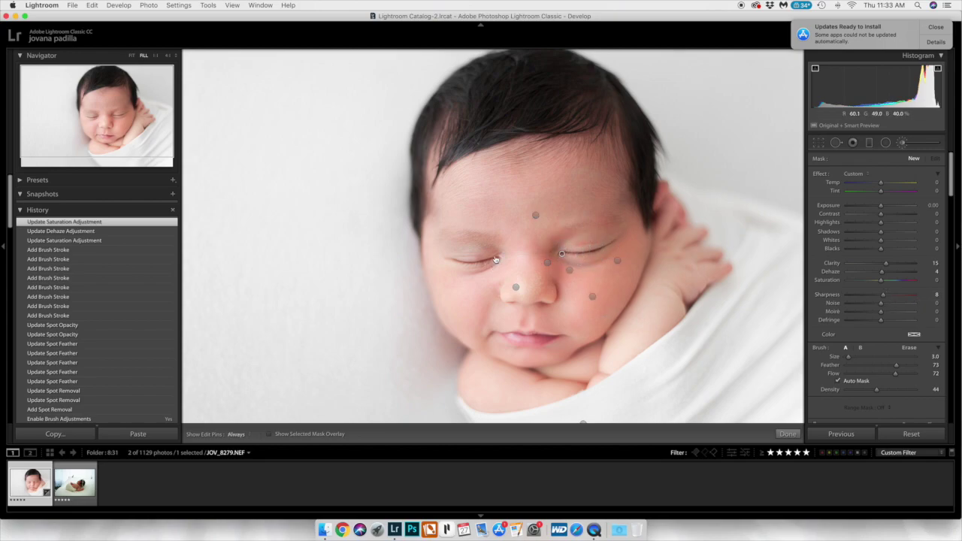
mouse_move(481, 266)
mouse_down()
mouse_move(496, 260)
mouse_move(455, 262)
mouse_move(499, 260)
mouse_move(487, 261)
mouse_up()
key(h)
key(h)
key(bracketright)
key(bracketright)
mouse_move(524, 338)
mouse_down()
mouse_move(548, 336)
mouse_move(493, 337)
mouse_move(542, 338)
mouse_move(518, 335)
mouse_up()
key(bracketright)
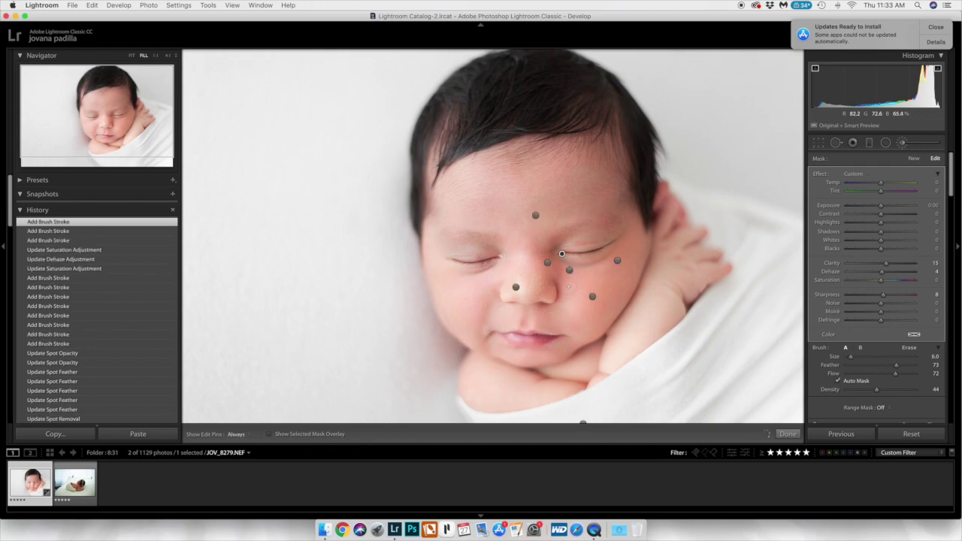
Set the detail mask's sharpness to 61, paint it over the hair, and close the brush.
click(907, 294)
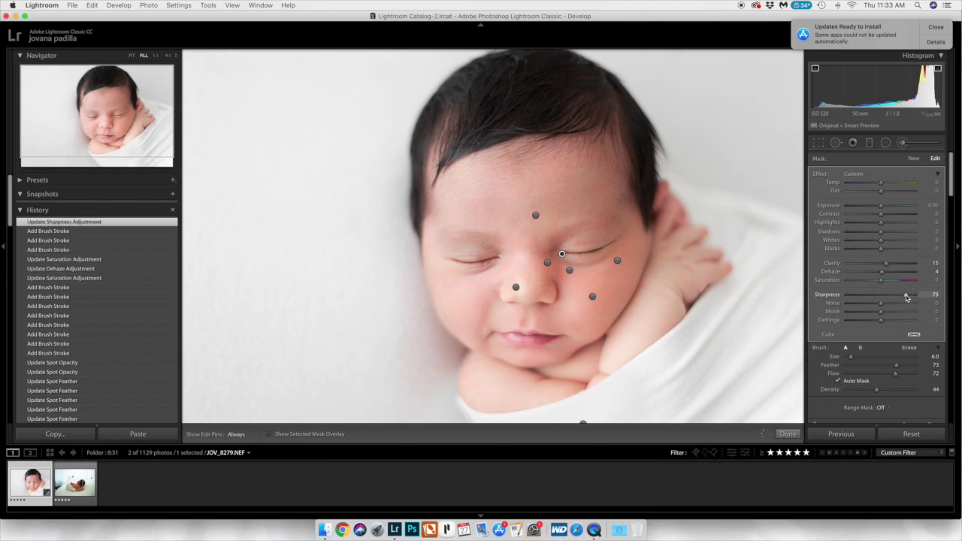
drag(906, 295, 901, 295)
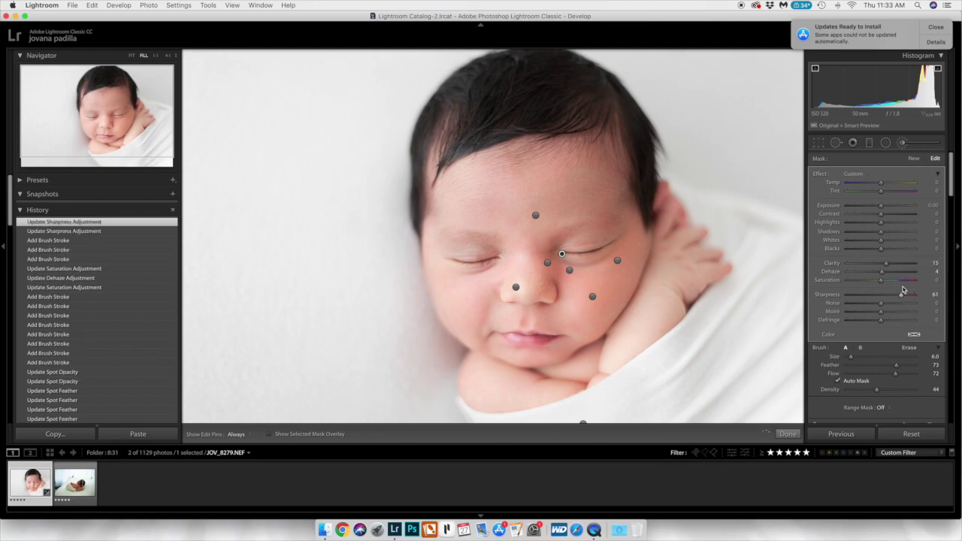
key(h)
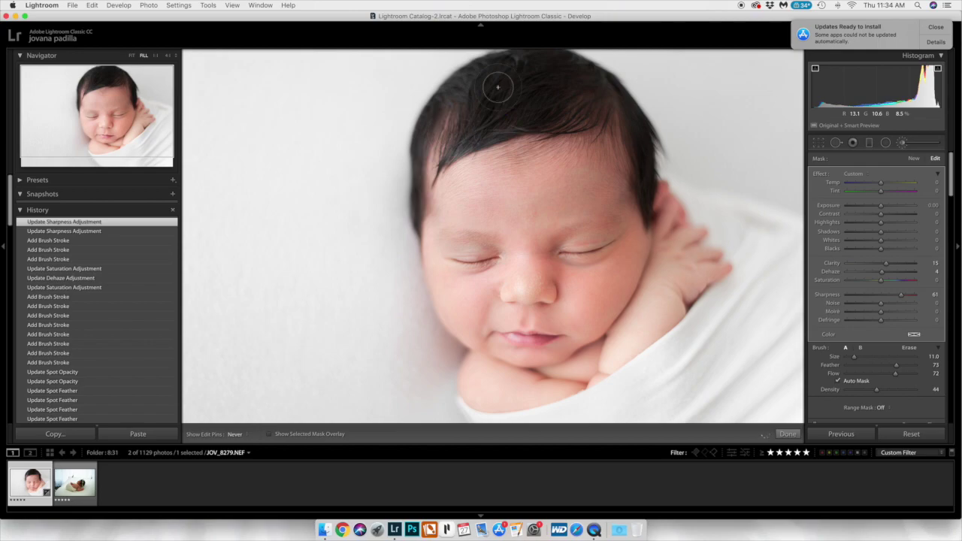
mouse_move(540, 127)
mouse_down()
mouse_move(412, 106)
mouse_move(437, 241)
mouse_up()
click(792, 434)
click(646, 254)
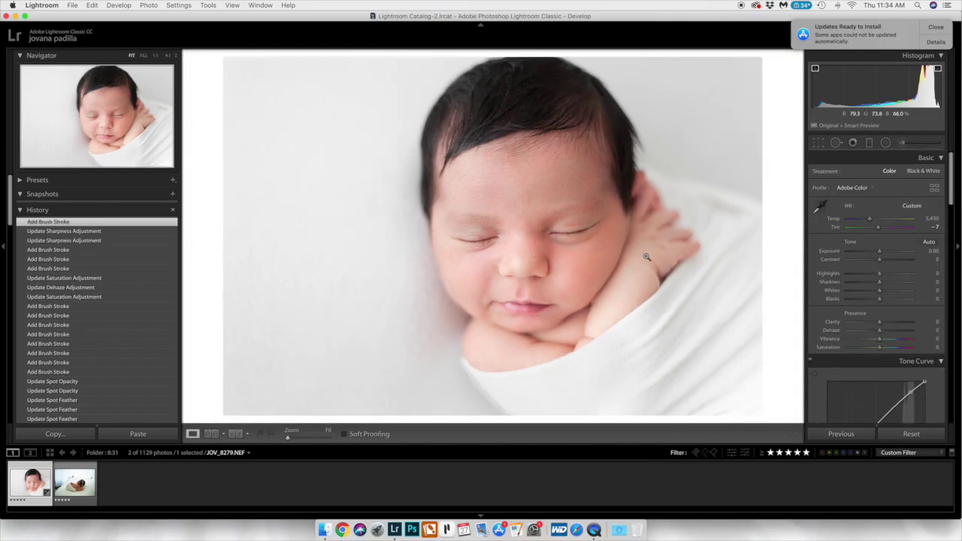
Set up a new brush mask with blacks 81, clarity −41 and dehaze −33, using size 22, flow 27 and density 66.
click(905, 143)
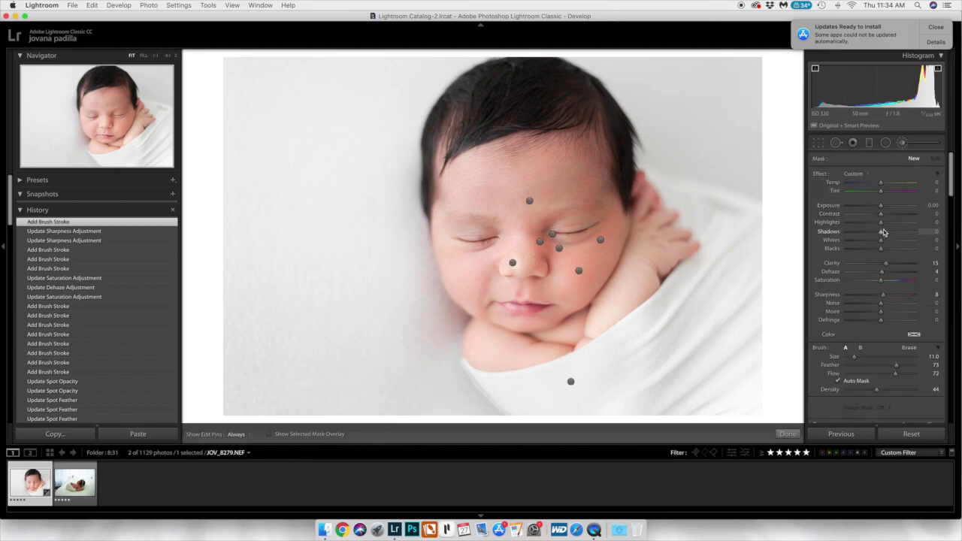
drag(881, 249, 853, 264)
click(887, 264)
drag(883, 271, 871, 274)
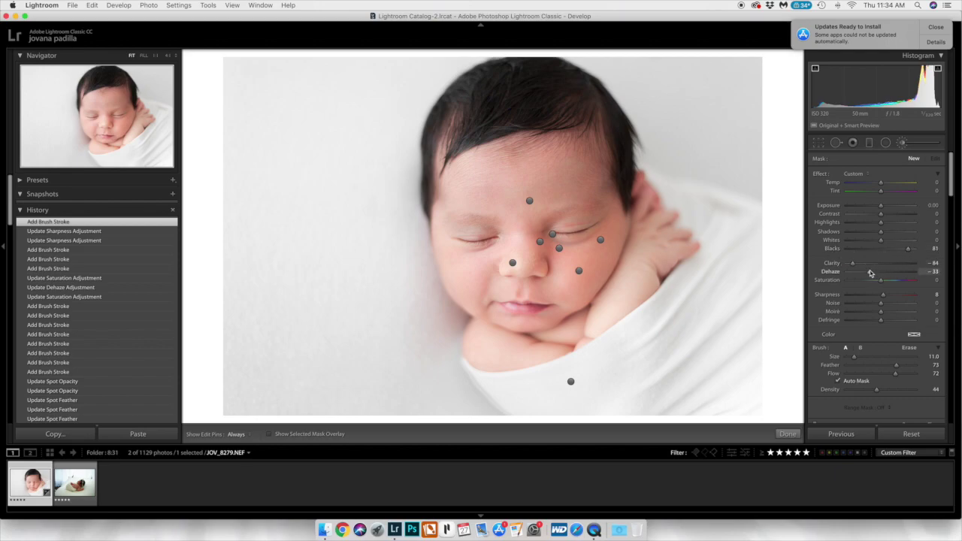
click(869, 263)
scroll(888, 327, down, 1)
mouse_move(895, 353)
mouse_down()
mouse_move(864, 352)
mouse_move(892, 369)
mouse_up()
scroll(710, 332, up, 3)
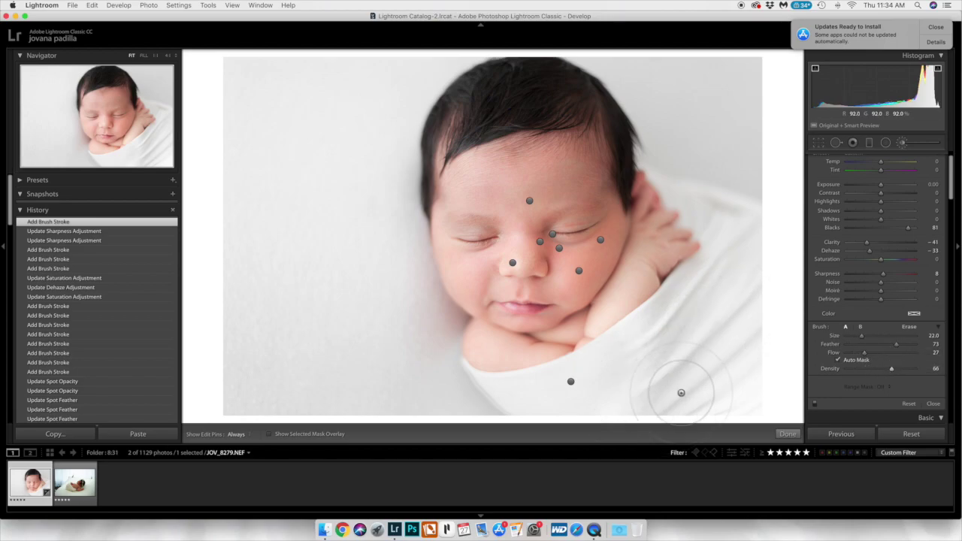
Paint the smoothing mask over the backdrop and blanket, and set its saturation to −85 and dehaze to −10.
key(h)
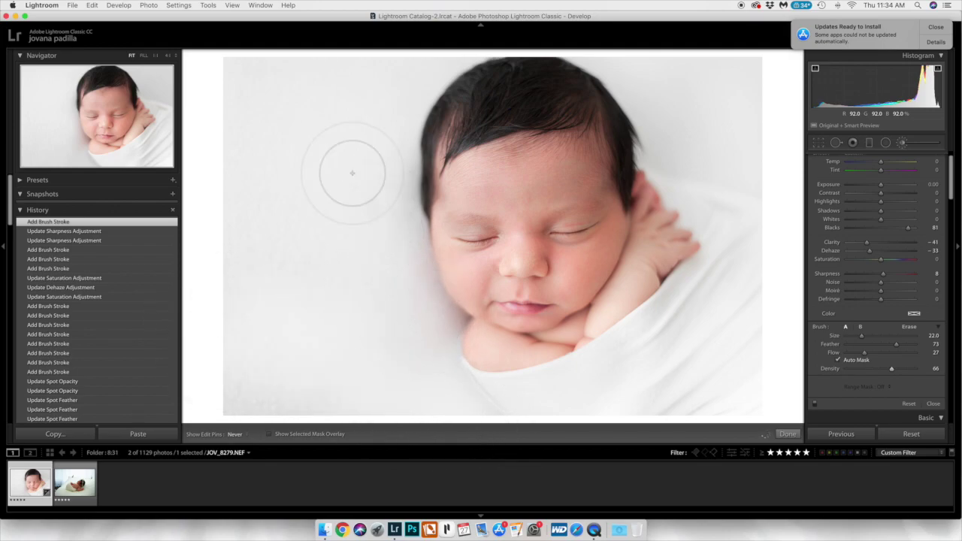
mouse_move(285, 242)
mouse_down()
mouse_move(306, 401)
mouse_move(236, 401)
mouse_move(290, 408)
mouse_move(222, 148)
mouse_up()
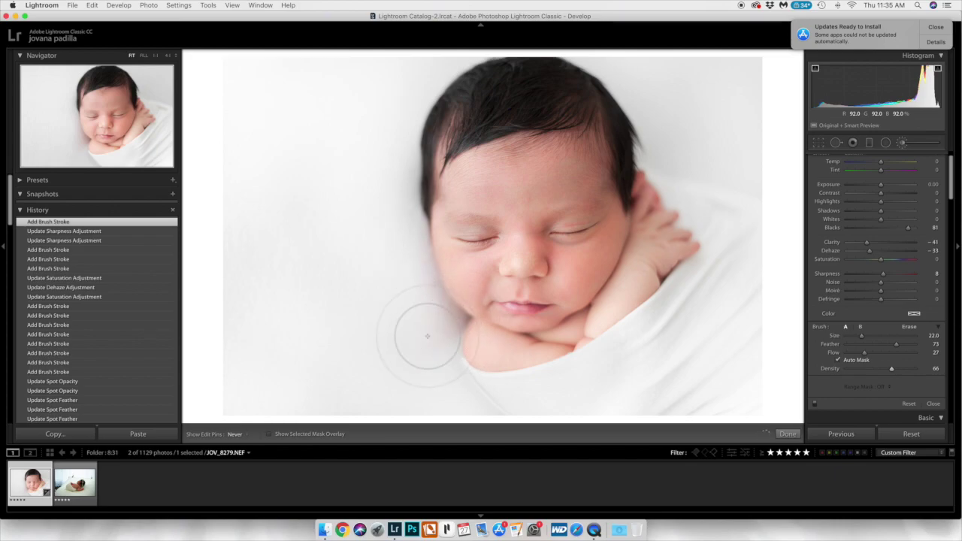
drag(276, 397, 276, 397)
click(842, 259)
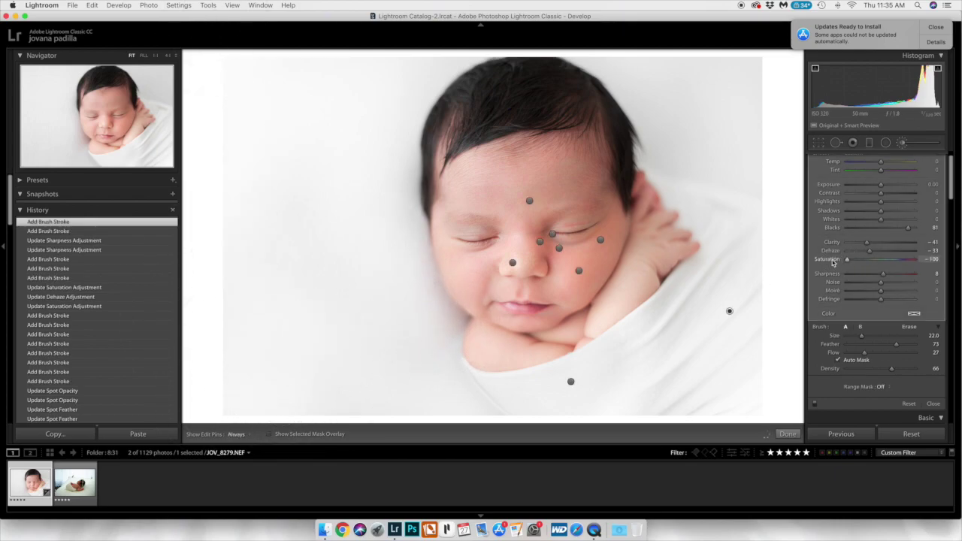
drag(845, 261, 877, 252)
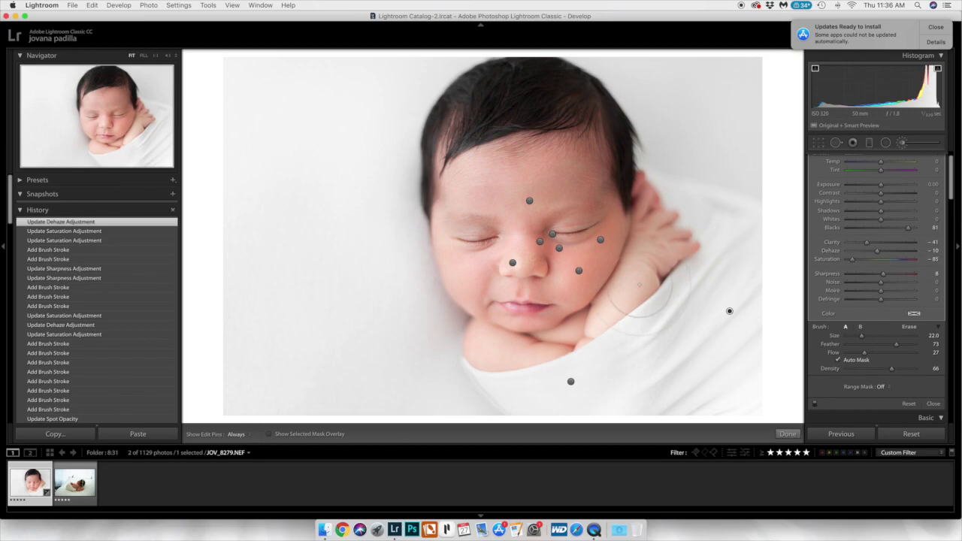
Touch up the mask along the backdrop's upper edge with a size 6 brush, set the density to 87, and close the brush.
scroll(427, 312, down, 3)
key(bracketleft)
key(bracketleft)
key(bracketleft)
key(bracketleft)
key(bracketleft)
key(h)
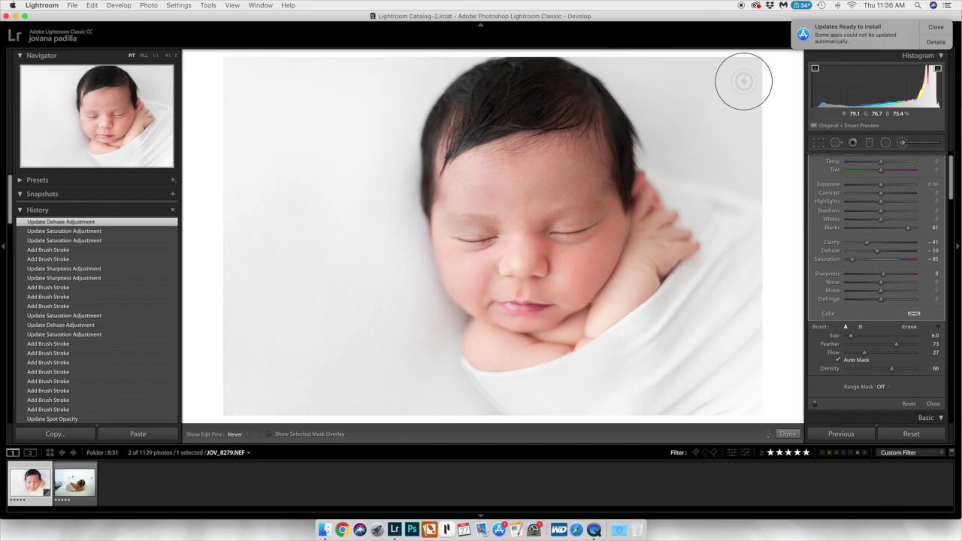
key(h)
drag(466, 63, 298, 65)
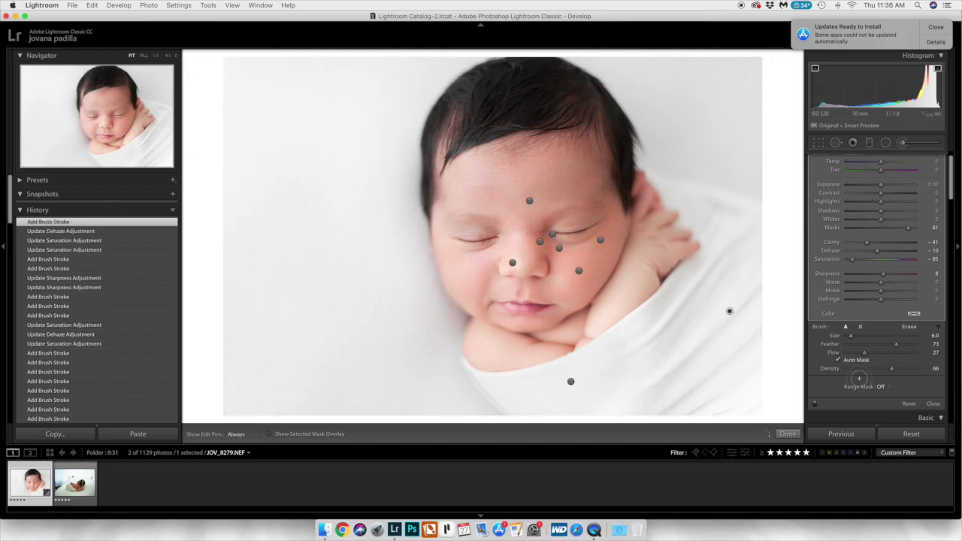
drag(903, 371, 909, 371)
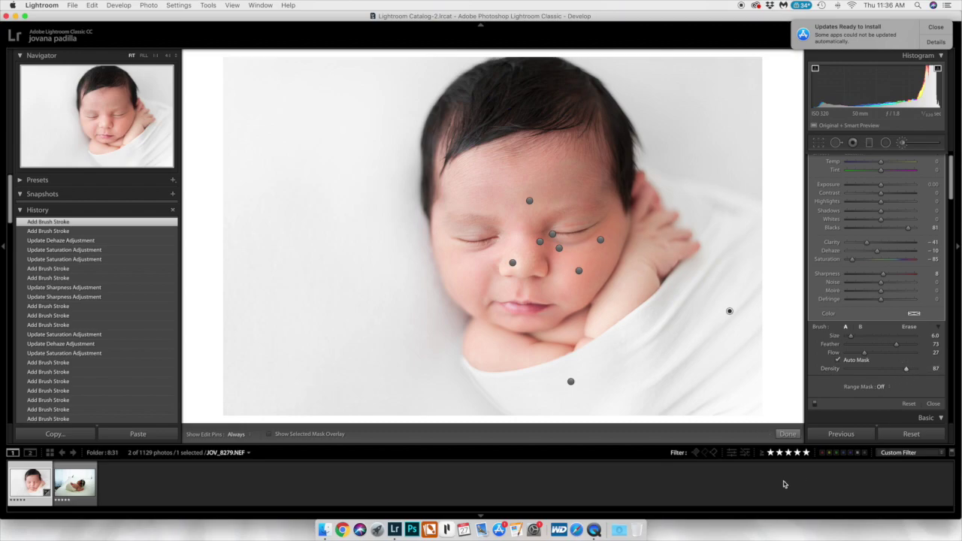
click(788, 434)
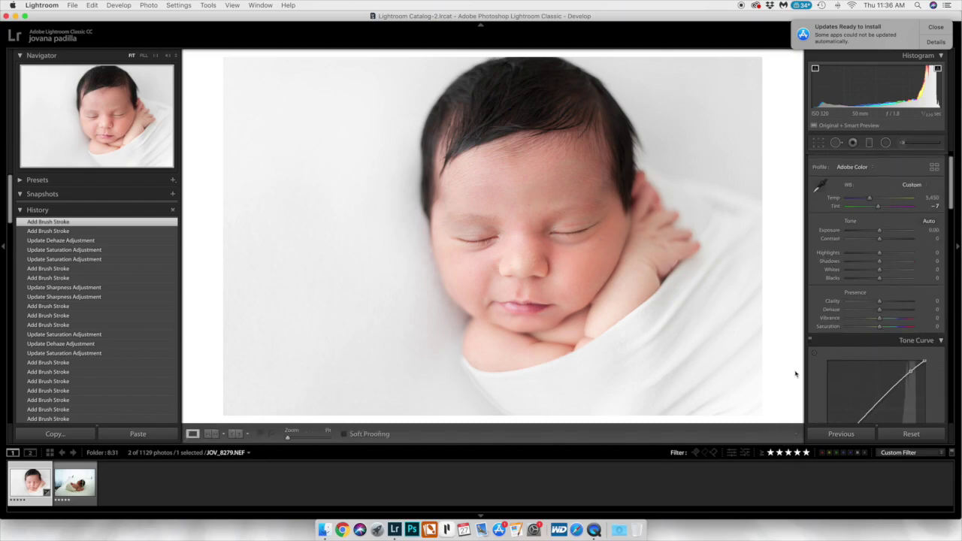
Compare the photo before and after editing several times.
key(backslash)
key(backslash)
key(backslash)
key(backslash)
key(backslash)
key(backslash)
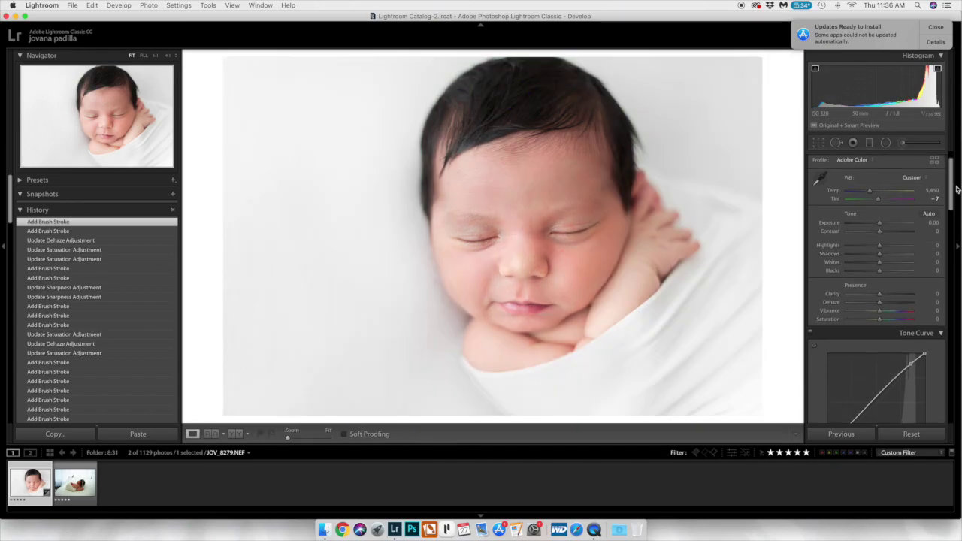
Switch all brush adjustments off and on to check their effect, and close the brush.
click(902, 144)
scroll(858, 318, down, 2)
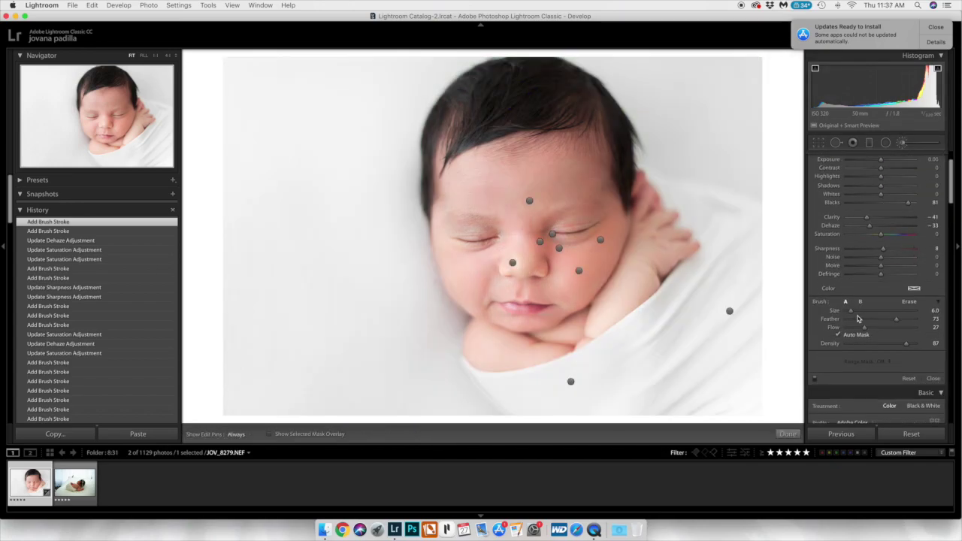
click(814, 379)
click(814, 379)
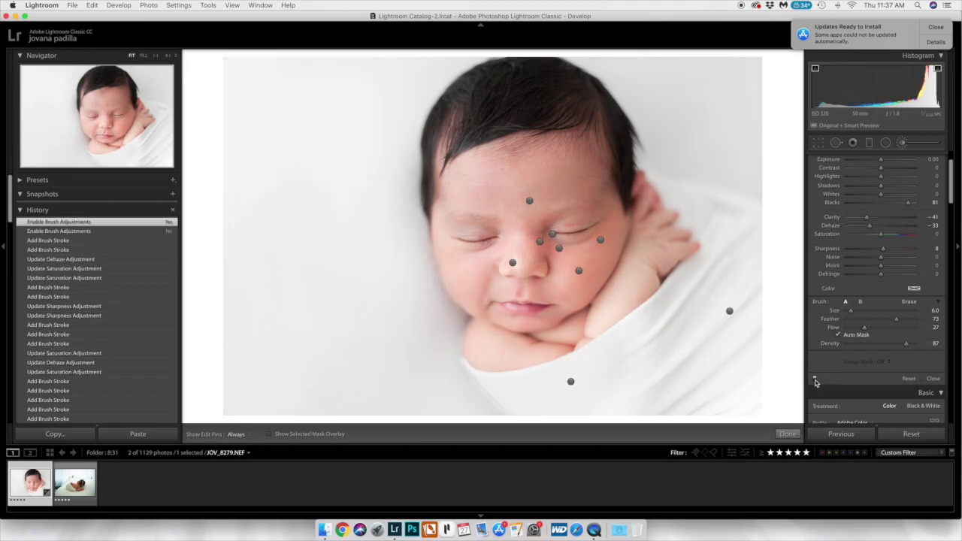
click(902, 143)
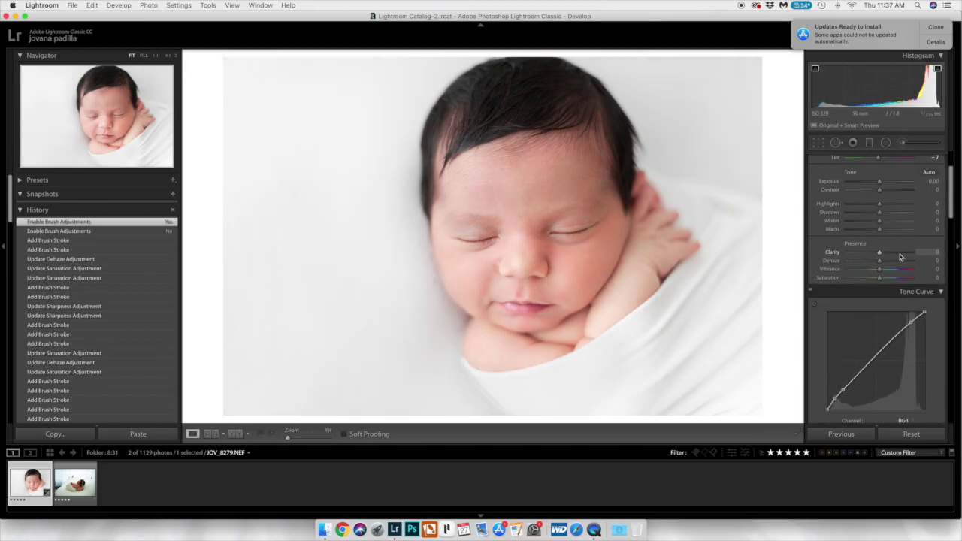
Set the photo's global clarity to +5, shadows to +4 and white balance tint to −8.
drag(880, 279, 882, 280)
drag(880, 239, 876, 242)
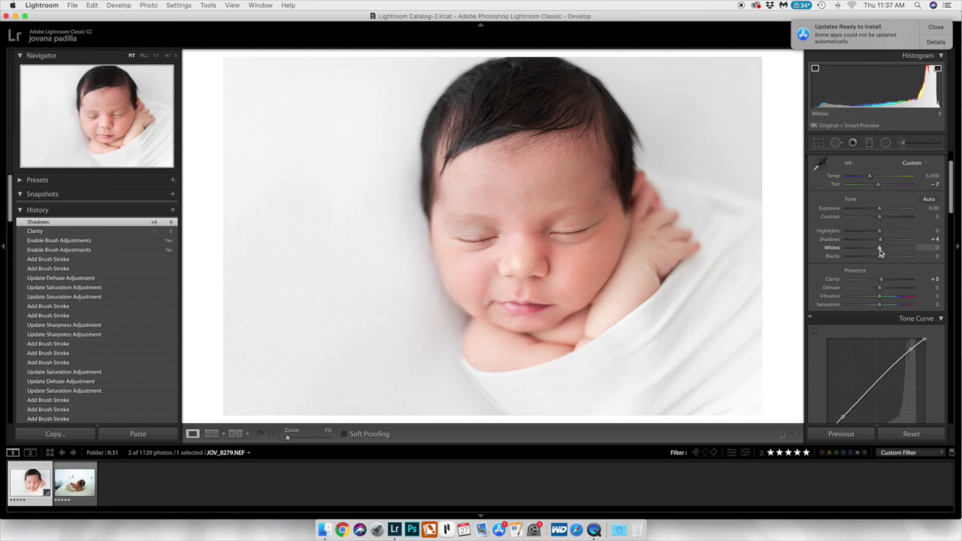
scroll(881, 256, down, 5)
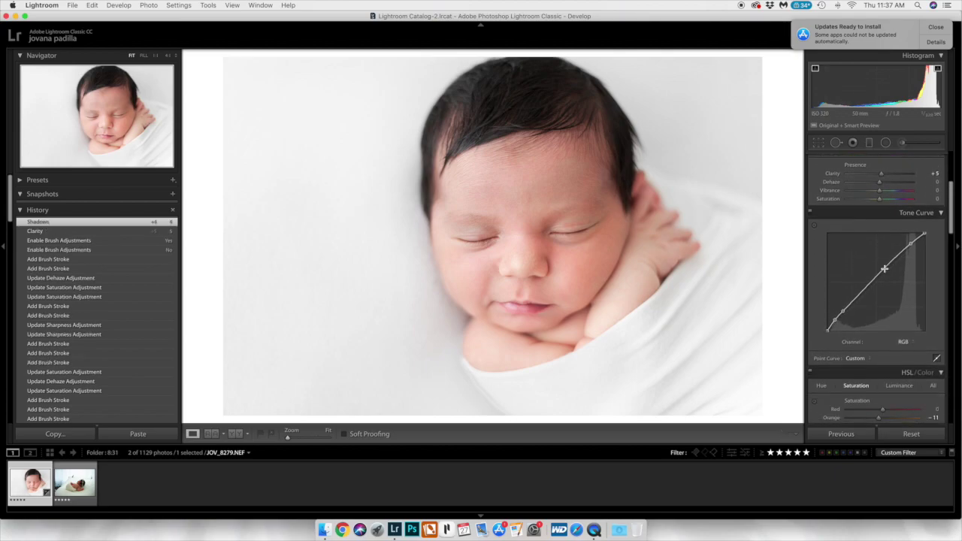
scroll(906, 183, up, 1)
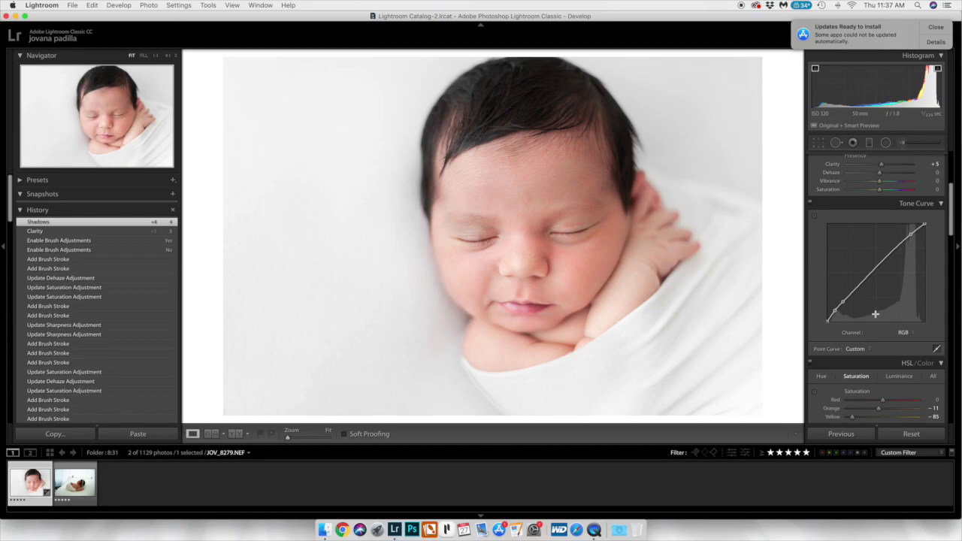
scroll(922, 218, up, 7)
drag(923, 226, 920, 225)
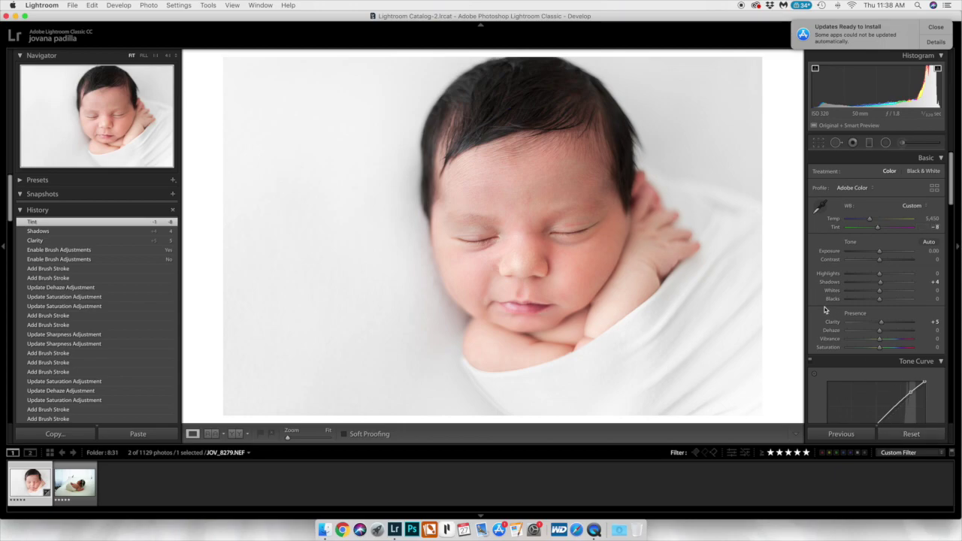
Try global dehaze at +11 and blacks at −11, and reset both to 0.
scroll(826, 300, down, 3)
scroll(840, 231, down, 3)
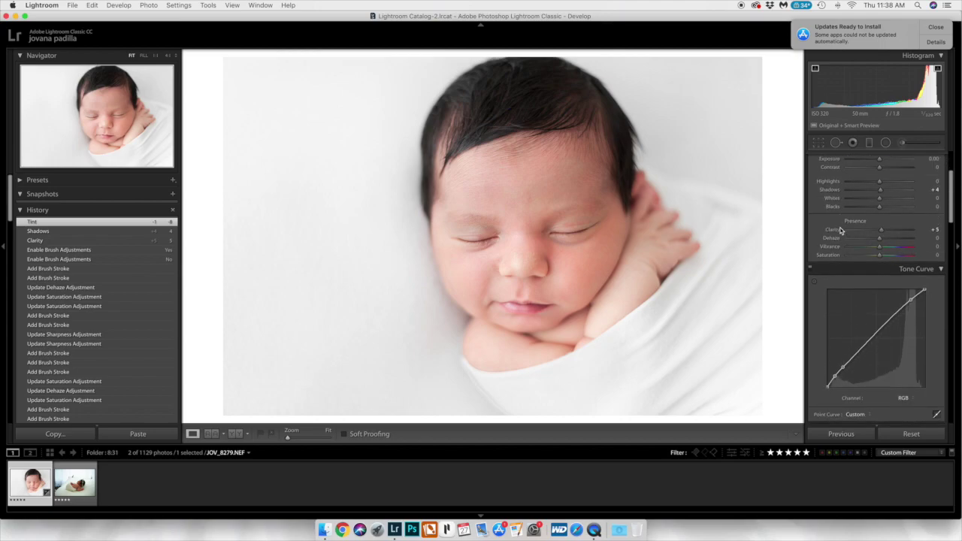
drag(881, 238, 883, 241)
double_click(882, 239)
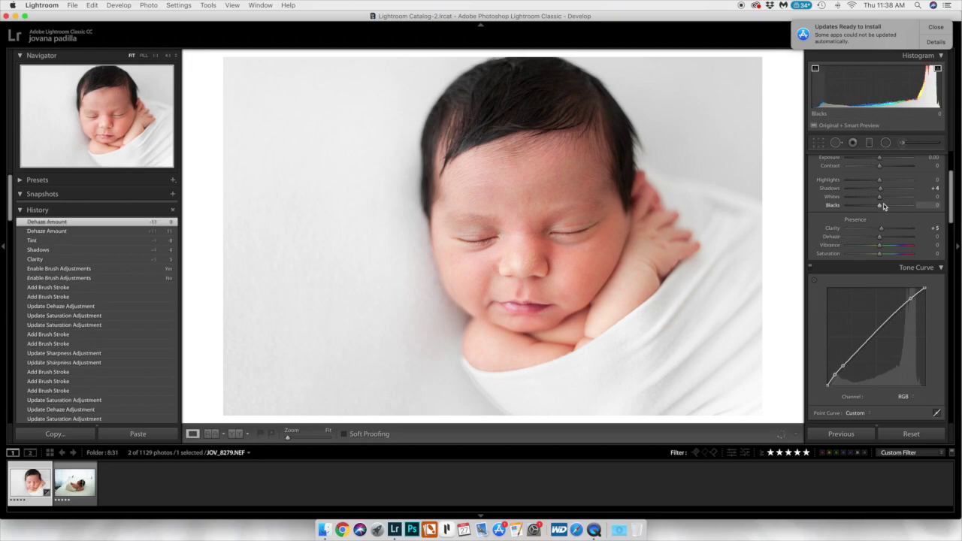
drag(880, 207, 875, 209)
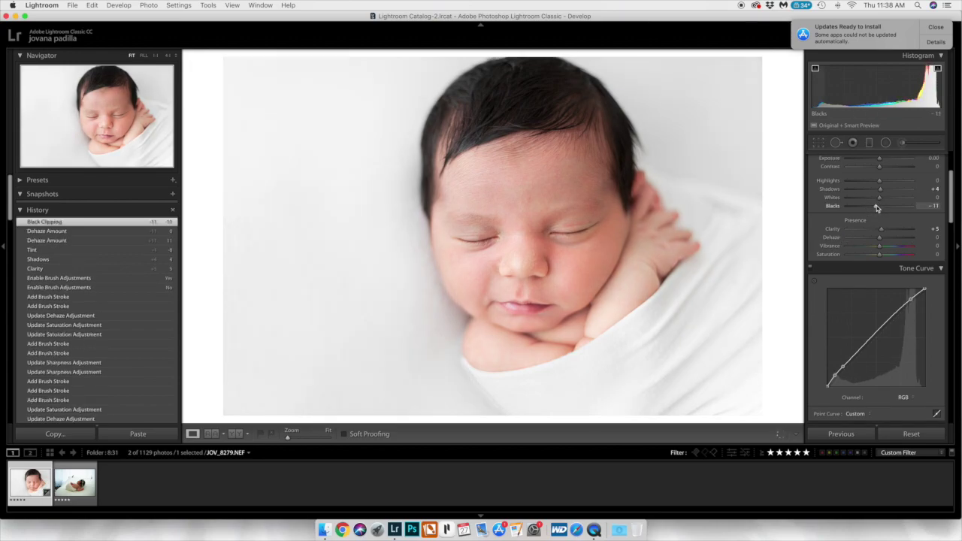
double_click(832, 206)
scroll(830, 204, down, 5)
scroll(829, 204, up, 4)
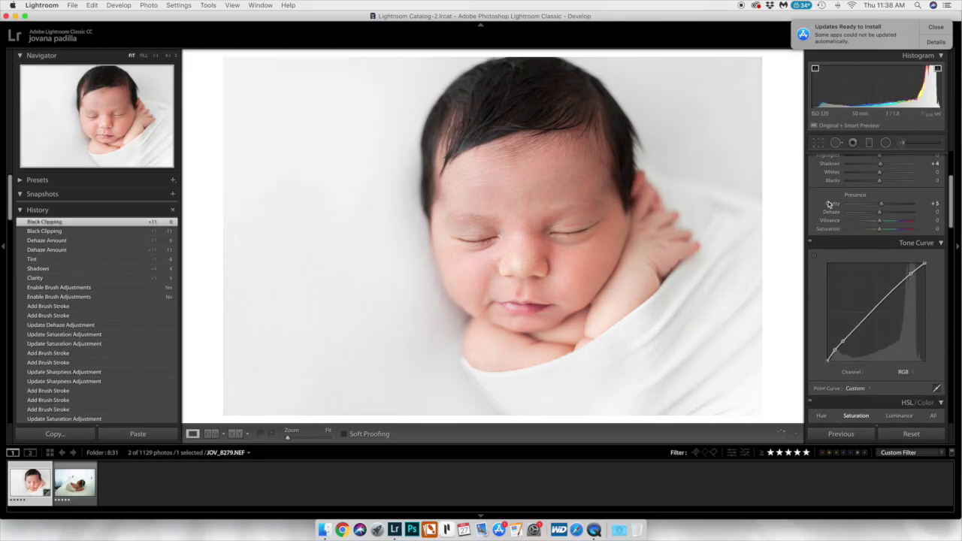
Reset the global shadows to 0 and set the tone curve's shadows region to −11.
scroll(829, 204, up, 1)
double_click(829, 173)
click(938, 399)
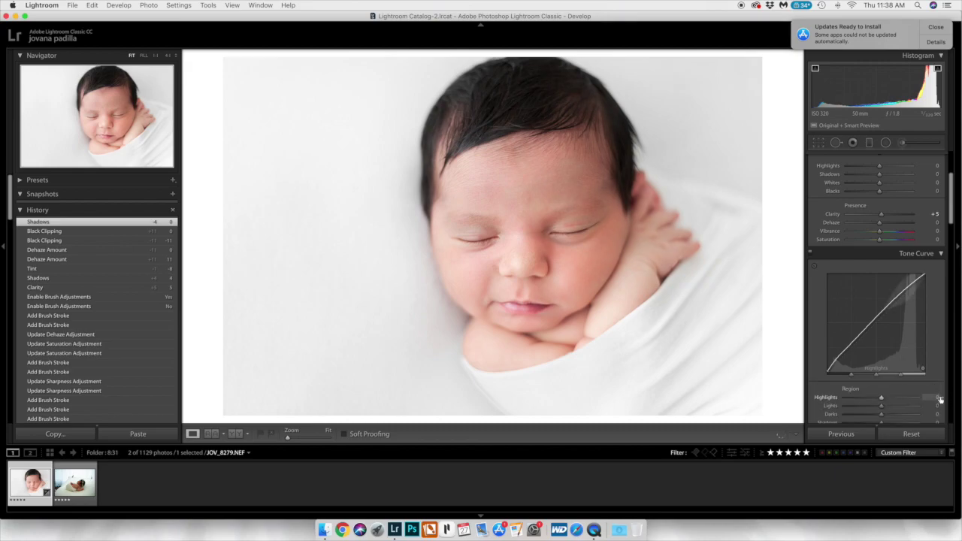
scroll(924, 406, down, 1)
drag(881, 414, 878, 416)
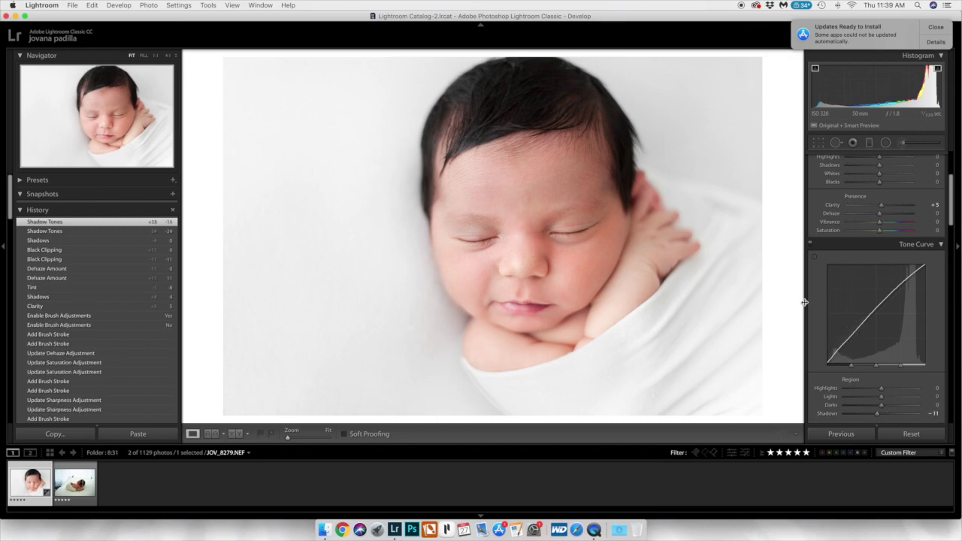
Compare the toned photo with its unedited version.
key(backslash)
key(backslash)
key(backslash)
key(backslash)
Set the HSL luminance of red to +29 and of orange to +5.
scroll(841, 322, down, 5)
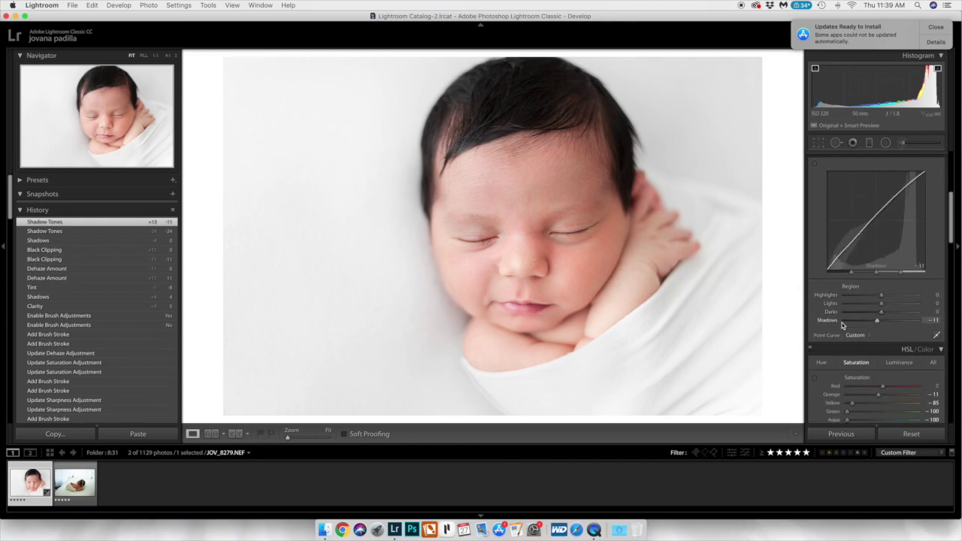
scroll(842, 322, down, 3)
click(899, 296)
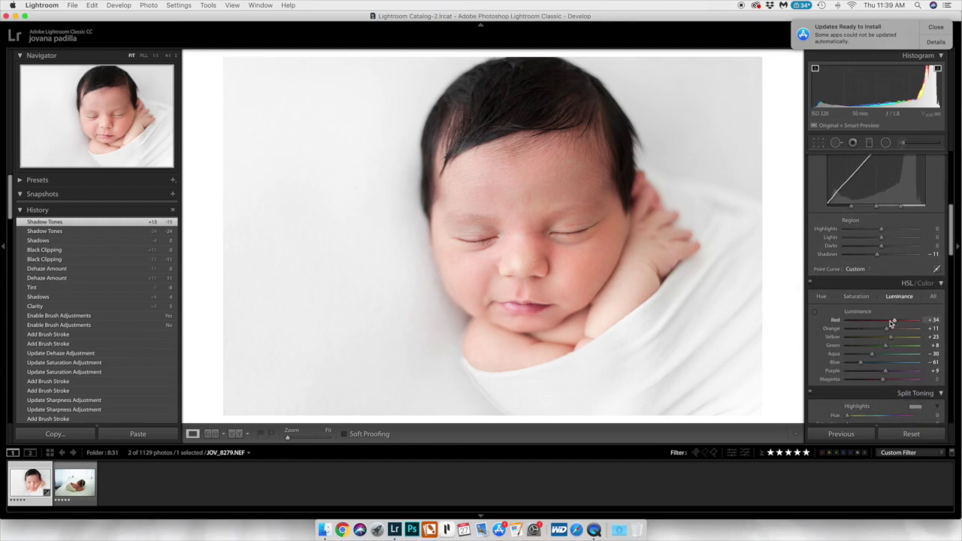
drag(892, 324, 886, 330)
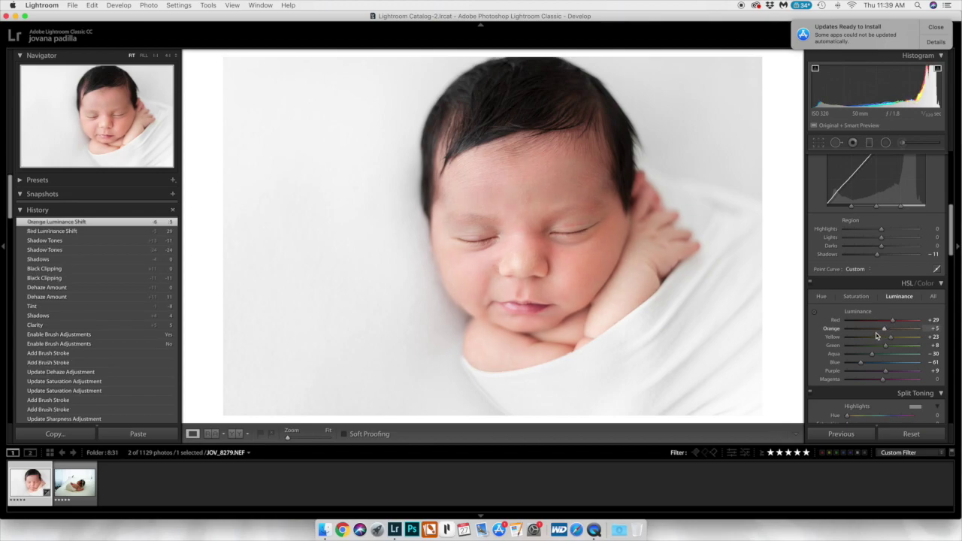
Copy the portrait's develop settings without brush, spot removal, crop and transform, and open the next photo, JOV_8318.NEF.
key(super+shift+c)
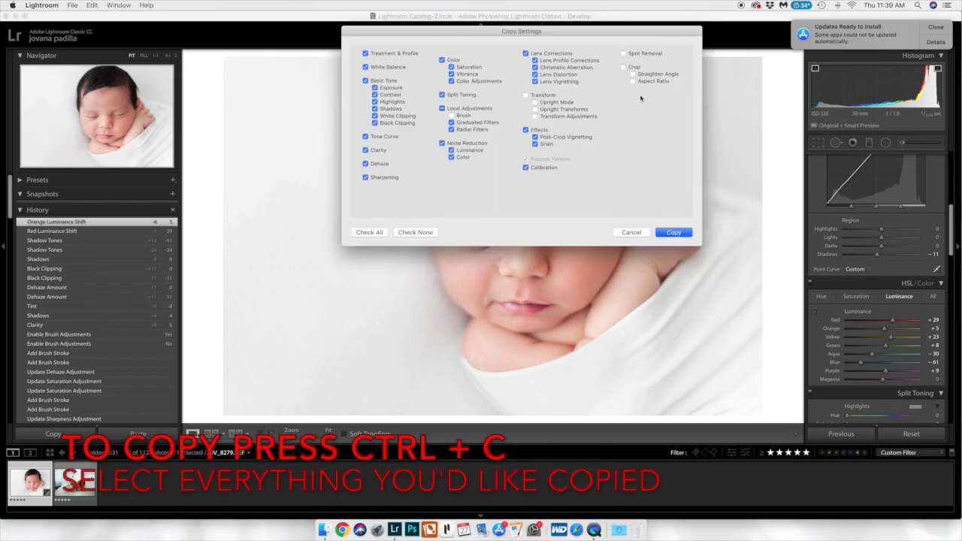
click(674, 233)
key(Right)
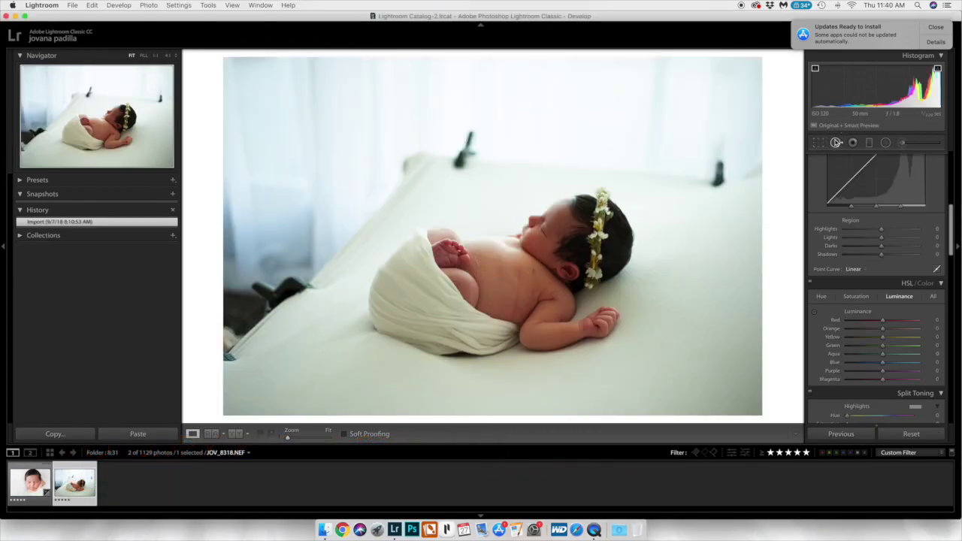
Remove the clamp on the backdrop's upper edge behind the baby's legs with a Heal spot edit at opacity 100.
click(836, 142)
mouse_move(498, 160)
mouse_down()
mouse_move(411, 162)
mouse_move(619, 163)
mouse_move(724, 178)
mouse_move(754, 170)
mouse_move(755, 159)
mouse_up()
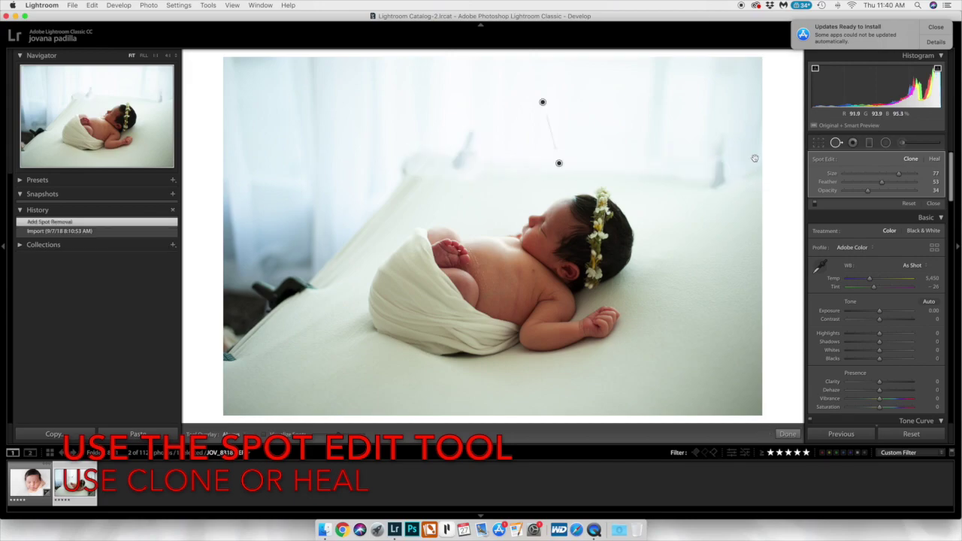
click(934, 159)
drag(891, 191, 960, 202)
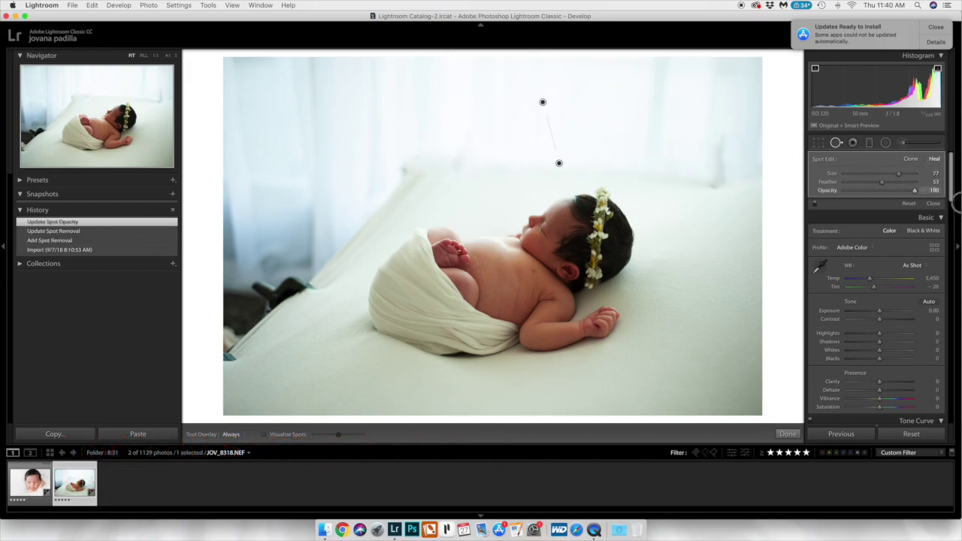
drag(558, 164, 560, 165)
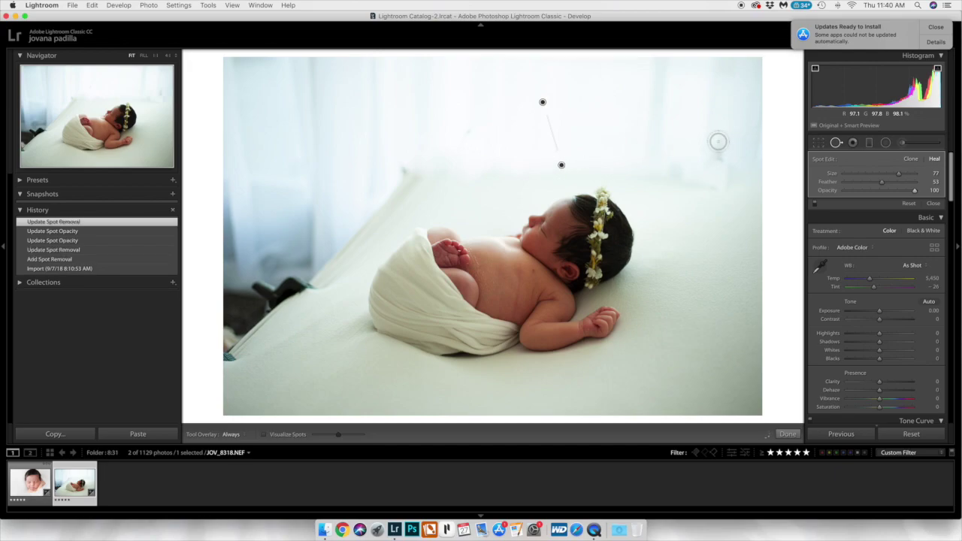
Heal the clamp on the far side of the baby's head, sampling from the clean curtain area.
click(716, 149)
drag(699, 198, 606, 117)
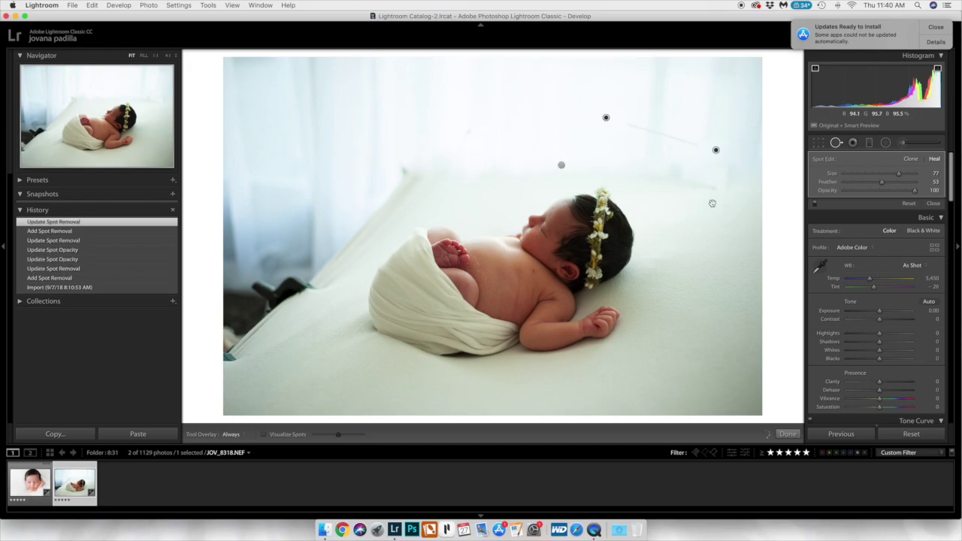
click(787, 434)
Paste the copied settings and heal the dark clamp and backdrop edge beside the blanket, sampling from the white background.
key(super+shift+v)
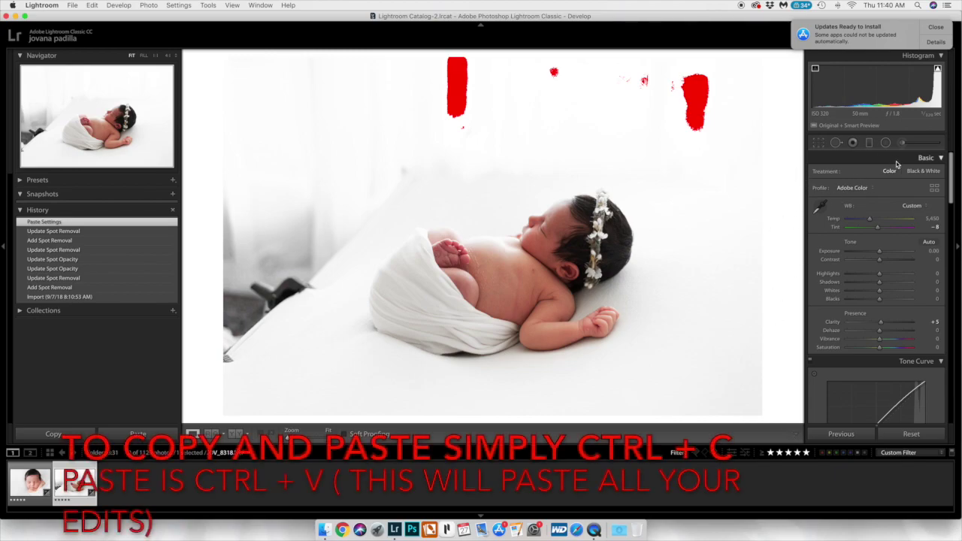
click(838, 145)
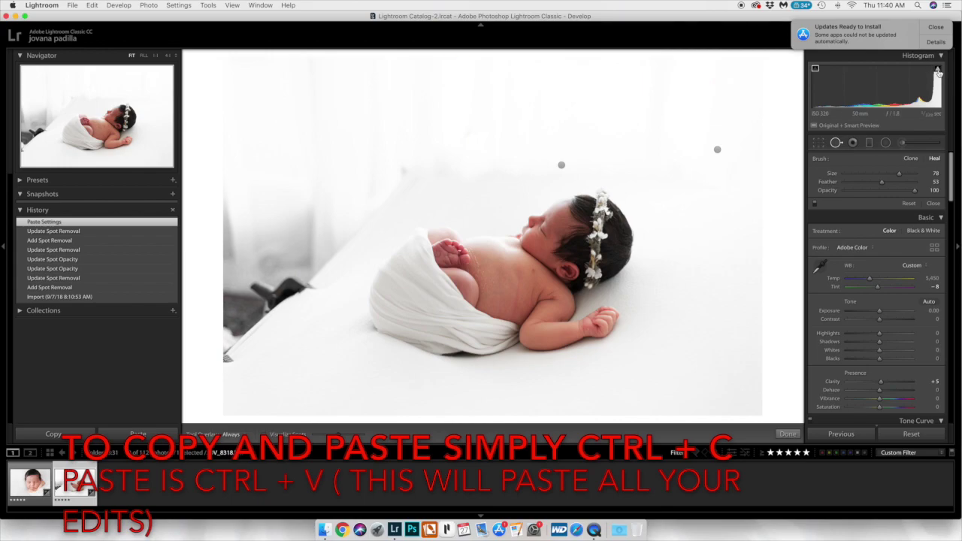
mouse_move(385, 188)
mouse_down()
mouse_move(270, 323)
mouse_move(276, 292)
mouse_move(315, 241)
mouse_move(376, 190)
mouse_move(237, 209)
mouse_up()
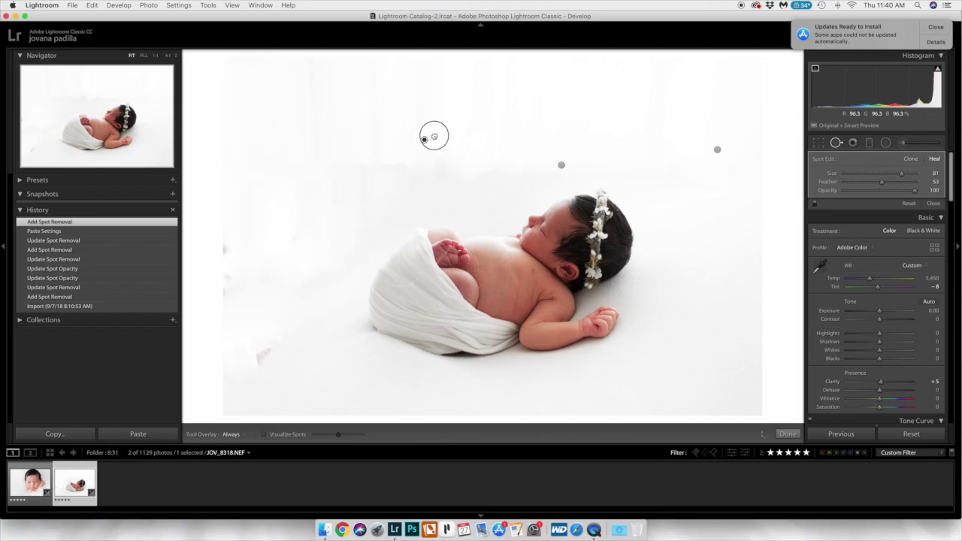
drag(390, 142, 398, 138)
click(800, 433)
click(788, 435)
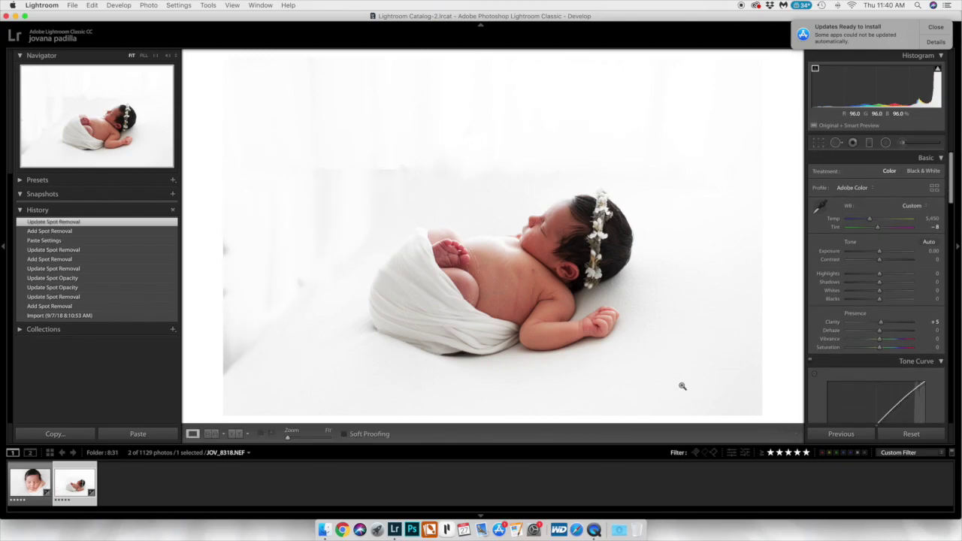
Brush the backdrop around the baby with blacks 81, clarity −41 and dehaze −33, and erase stray mask areas with a size 5.0 brush.
click(902, 143)
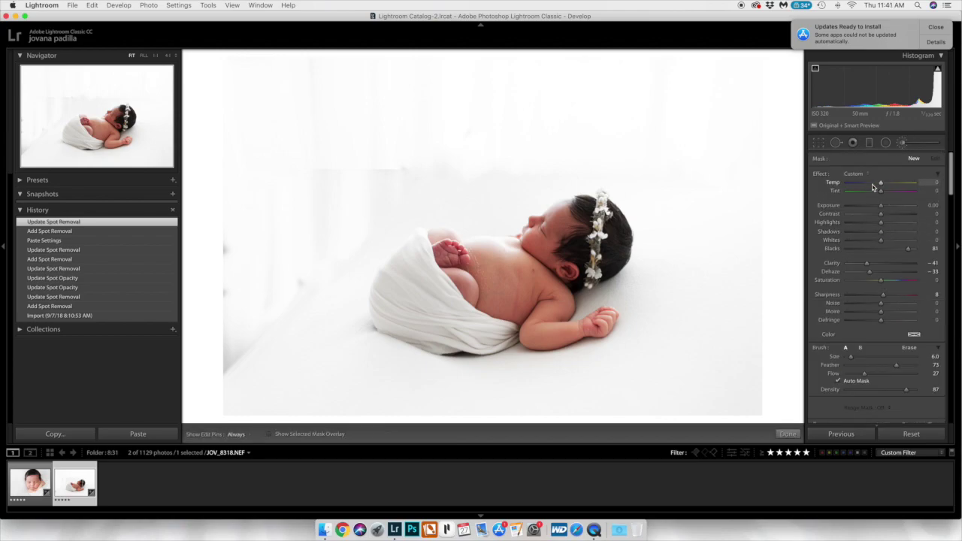
scroll(271, 271, up, 5)
mouse_move(275, 247)
mouse_down()
mouse_move(243, 281)
mouse_move(237, 225)
mouse_move(335, 230)
mouse_up()
key(h)
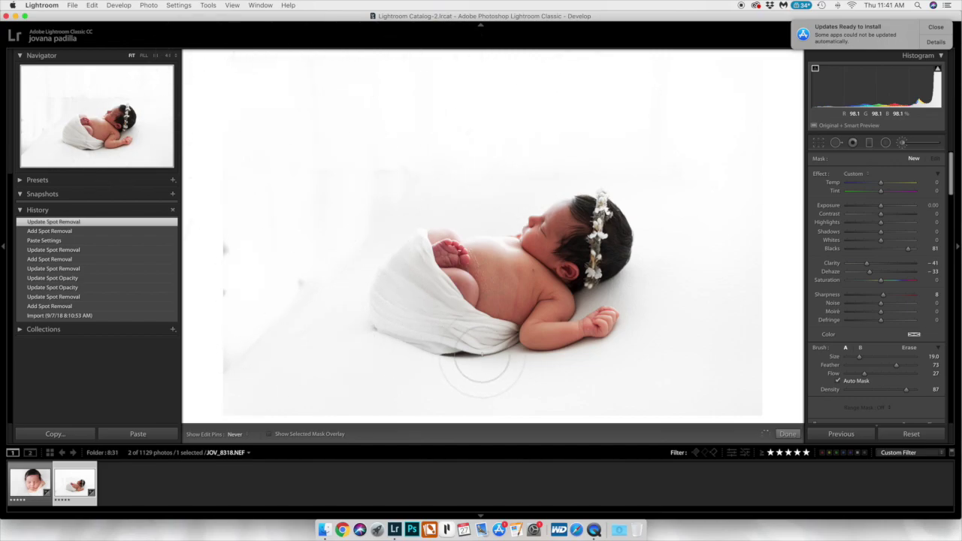
drag(504, 360, 600, 349)
scroll(611, 293, down, 5)
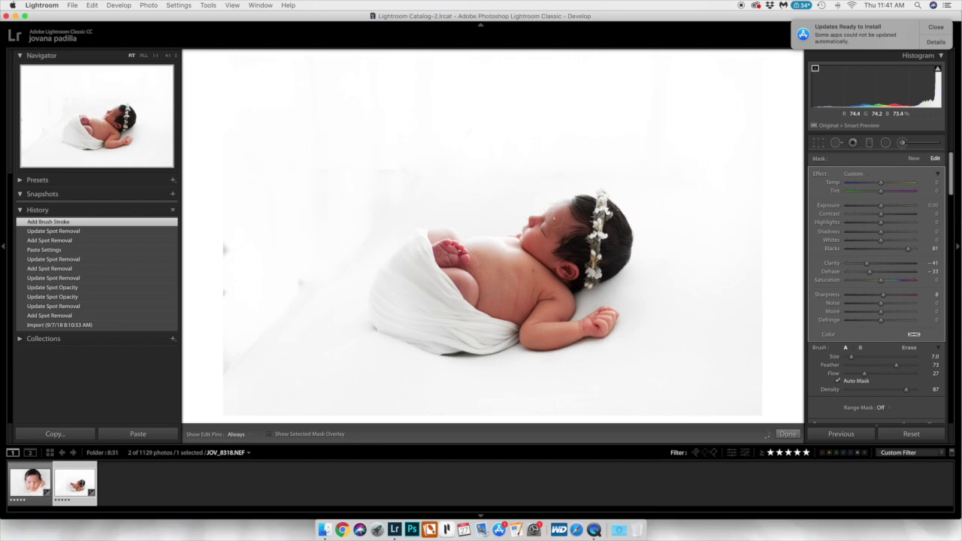
click(909, 348)
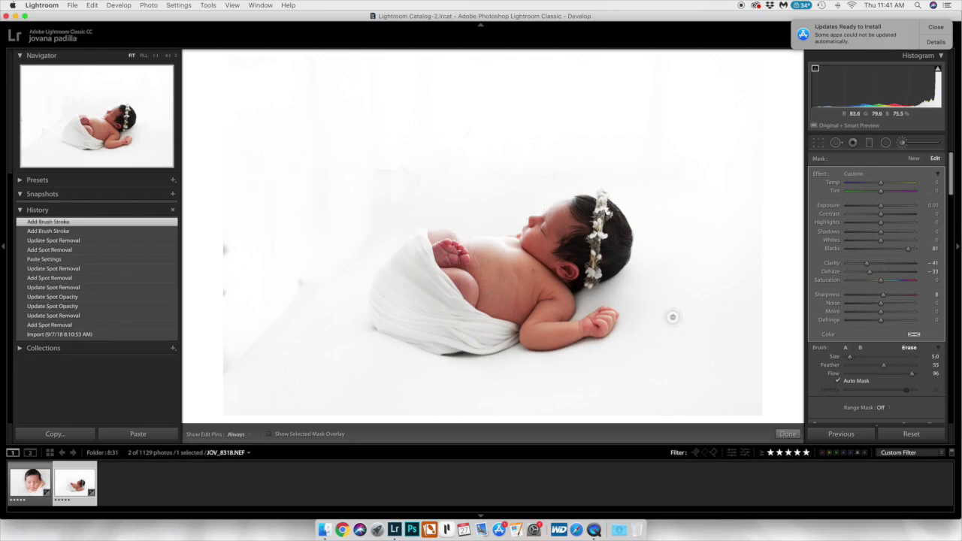
click(673, 317)
Reposition the large heal area and its sample on the backdrop beside the wrapped blanket.
key(q)
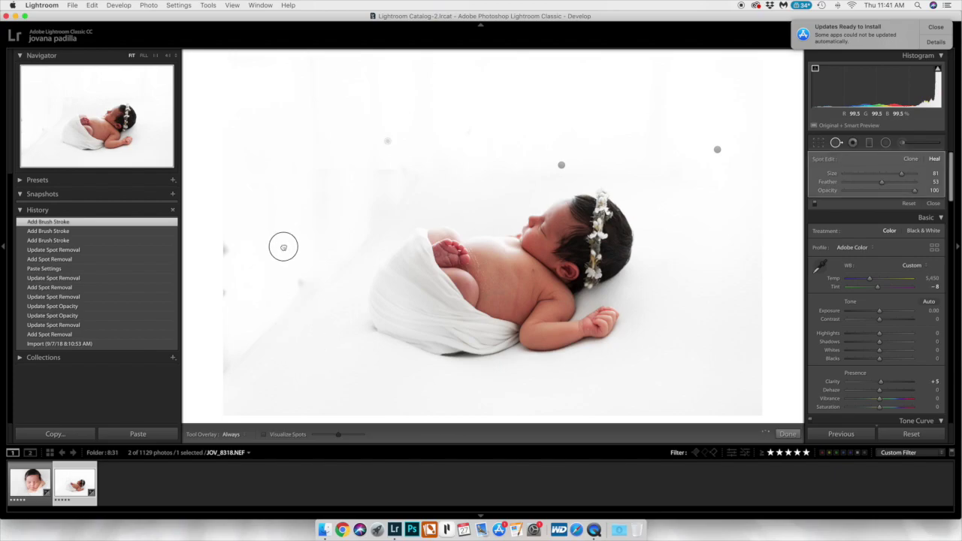
drag(283, 248, 282, 248)
drag(390, 140, 353, 179)
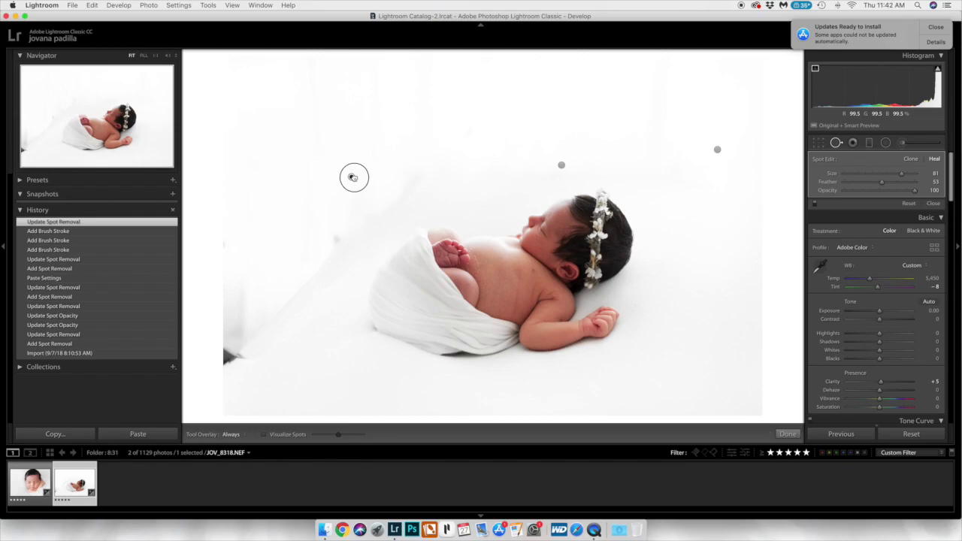
drag(353, 178, 351, 178)
key(q)
Heal the remaining dark patch and marks along the photo's edge on the blanket side of the backdrop.
key(q)
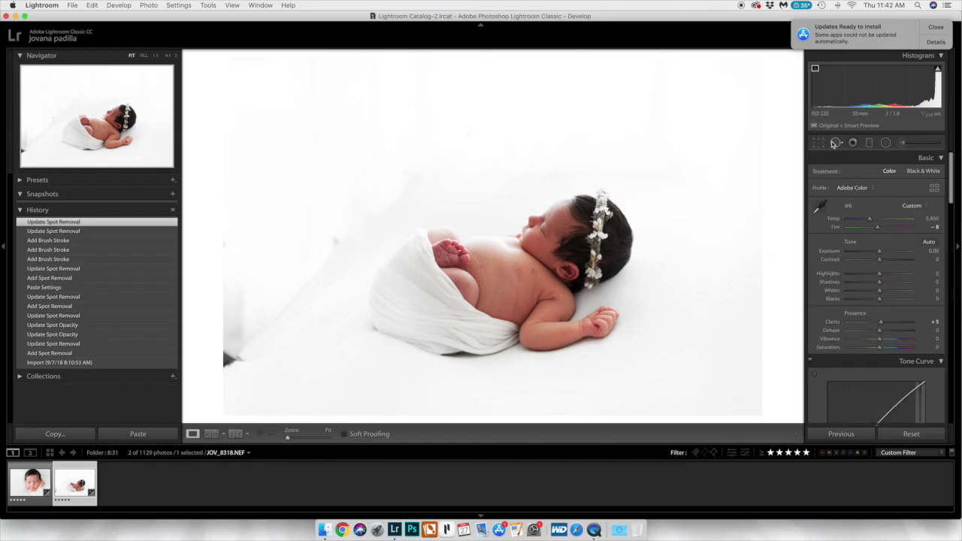
mouse_move(272, 378)
mouse_down()
mouse_move(219, 352)
mouse_move(251, 357)
mouse_move(225, 245)
mouse_up()
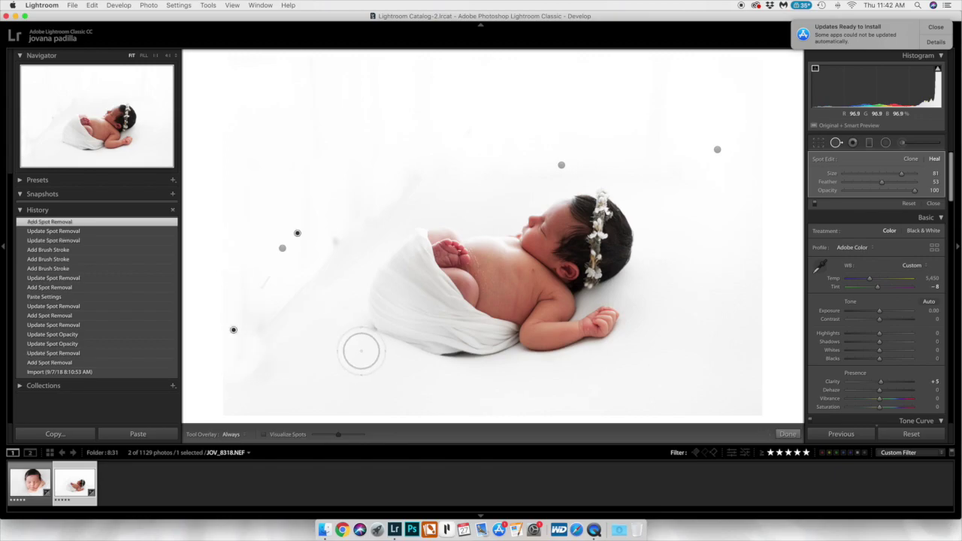
click(787, 434)
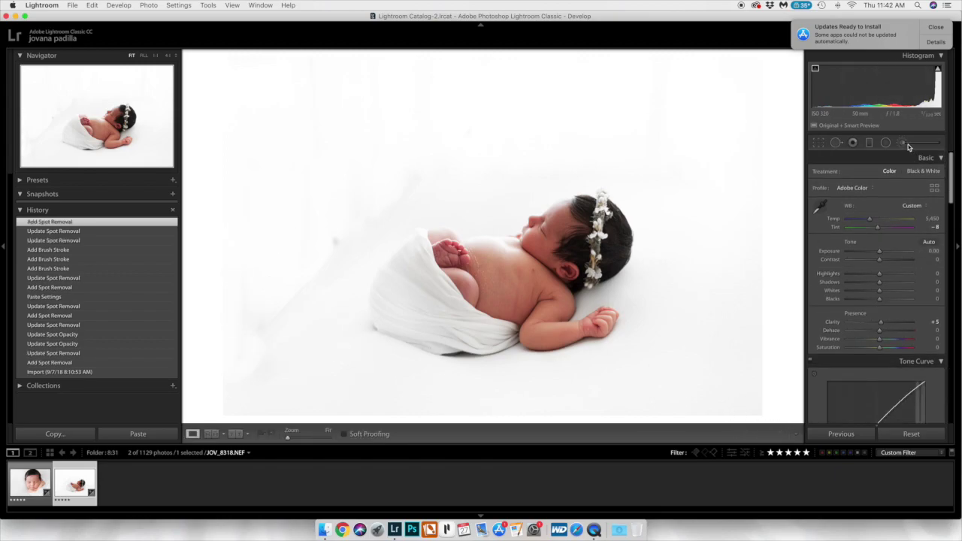
Set the HSL saturation of orange to −16 and of red to −8.
scroll(872, 225, down, 10)
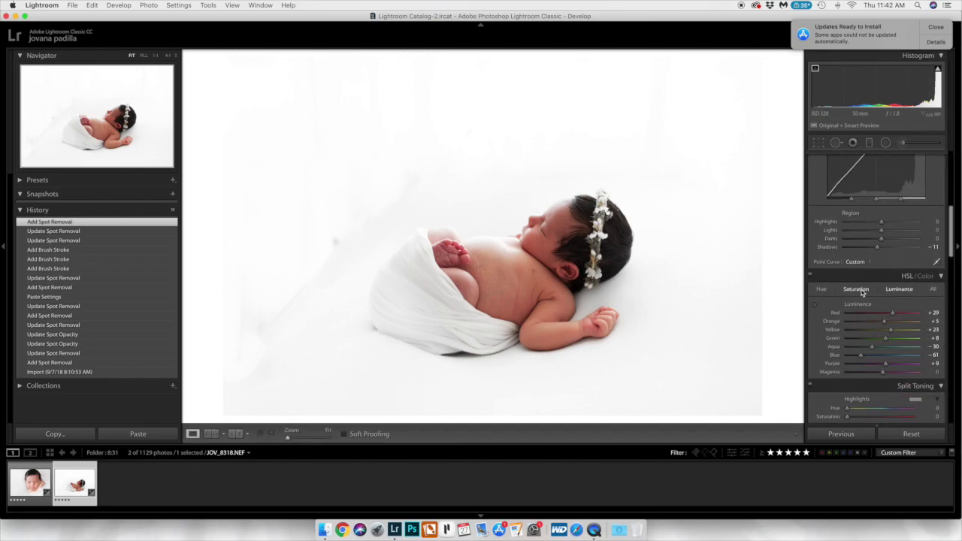
click(856, 290)
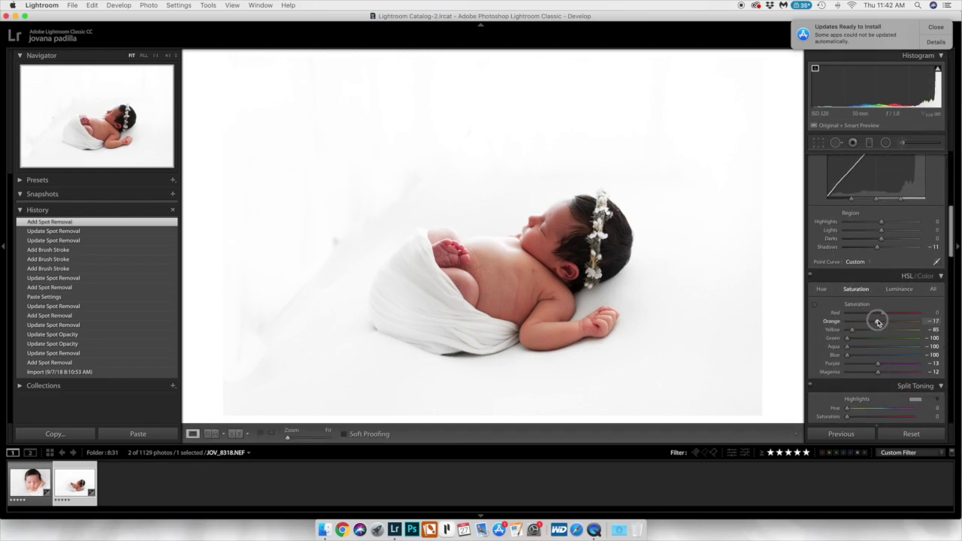
mouse_move(878, 322)
mouse_down()
mouse_move(881, 313)
mouse_move(890, 321)
mouse_up()
Set the HSL luminance of orange to +22 and reset the tone curve's shadows region to 0.
click(900, 289)
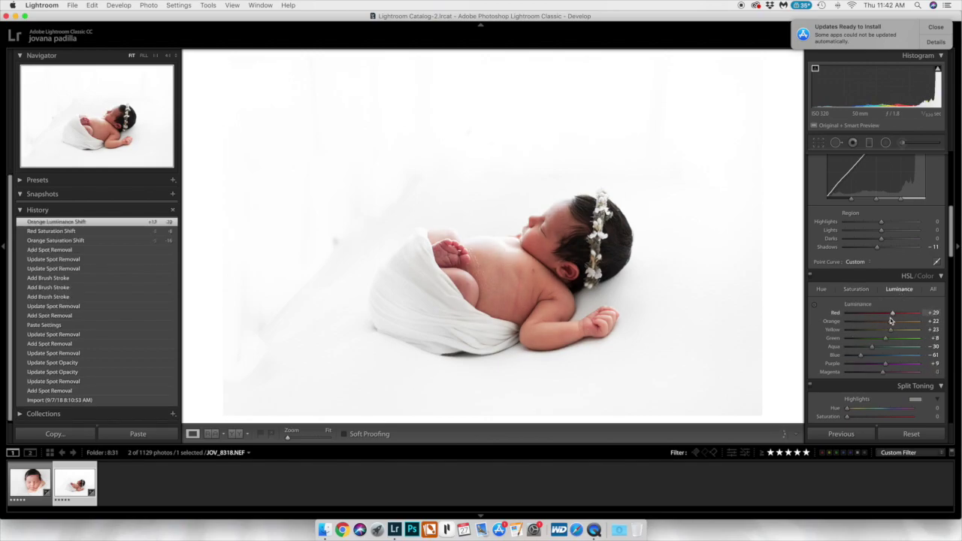
double_click(836, 248)
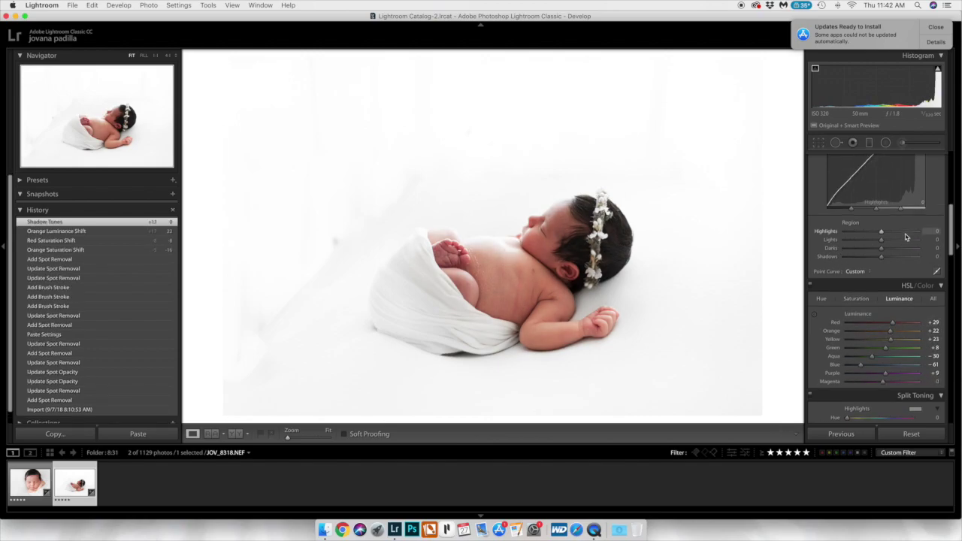
Set up a new adjustment brush with dehaze −94, clarity −100 and sharpness −100.
key(k)
click(849, 252)
scroll(857, 248, up, 1)
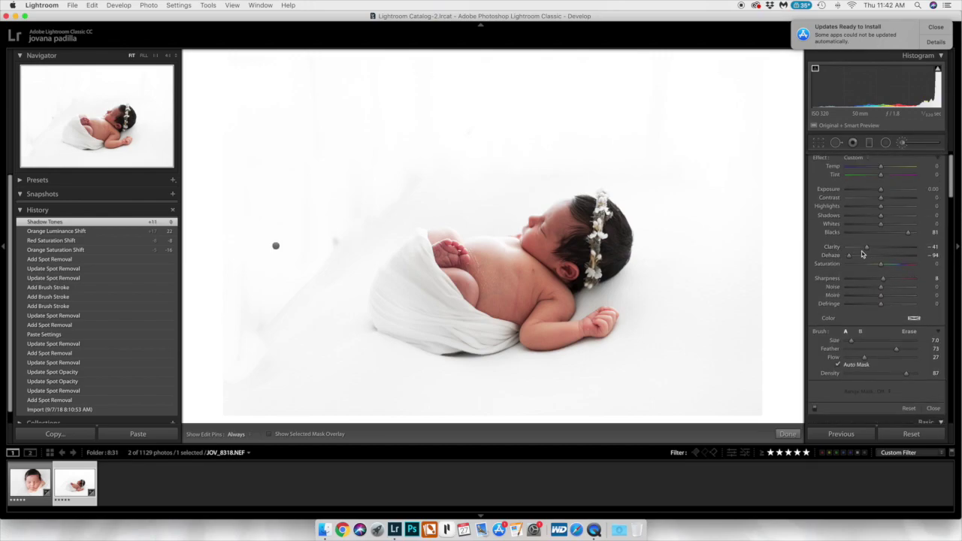
drag(866, 242, 835, 248)
drag(883, 274, 762, 277)
Paint over the white backdrop on both sides of the baby with a size 23.0 brush to smooth it.
scroll(296, 297, up, 5)
scroll(297, 298, up, 1)
drag(297, 298, 337, 224)
key(h)
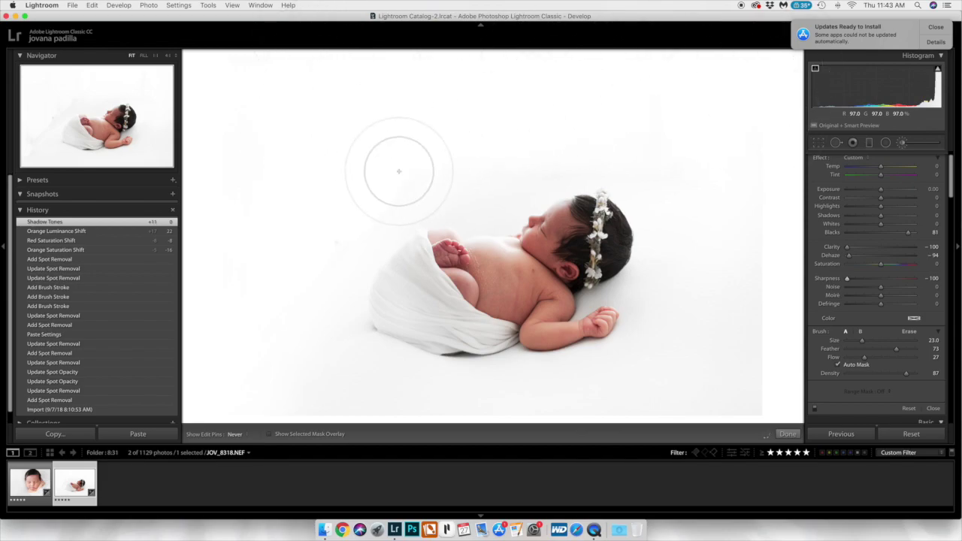
click(266, 276)
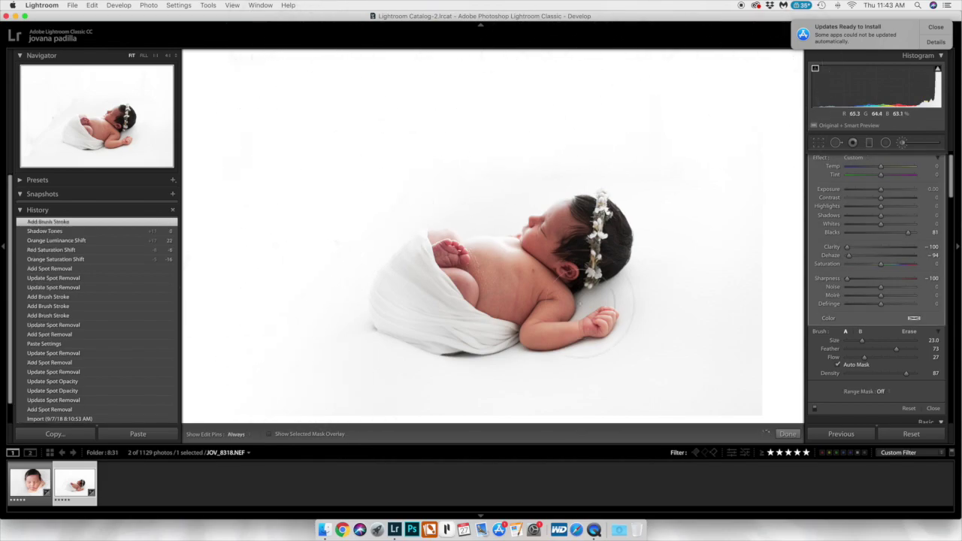
mouse_move(723, 333)
mouse_down()
mouse_move(702, 294)
mouse_move(768, 174)
mouse_move(728, 139)
mouse_move(754, 180)
mouse_move(487, 132)
mouse_move(757, 131)
mouse_up()
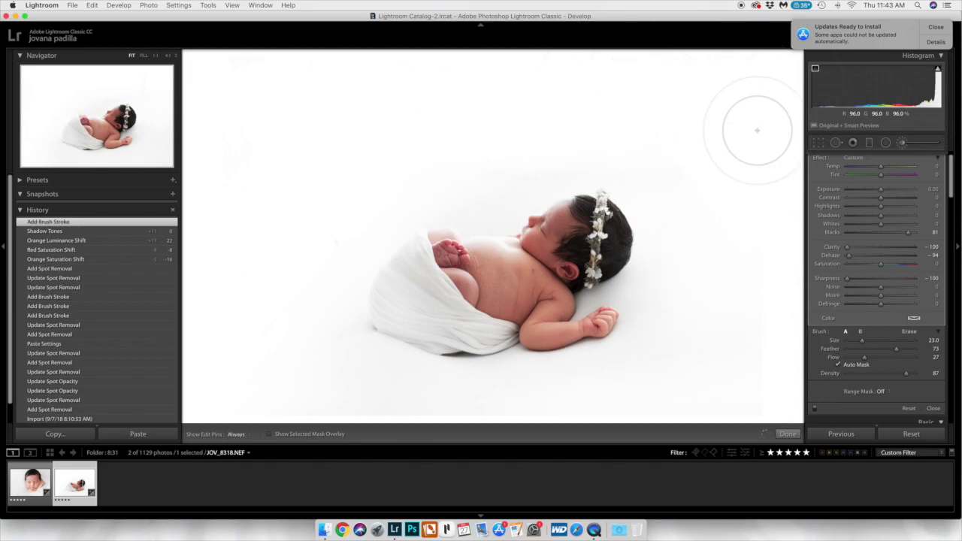
click(788, 435)
Set the HSL saturation of yellow to −66.
scroll(915, 368, down, 5)
click(855, 264)
mouse_move(852, 304)
mouse_down()
mouse_move(870, 305)
mouse_move(861, 307)
mouse_up()
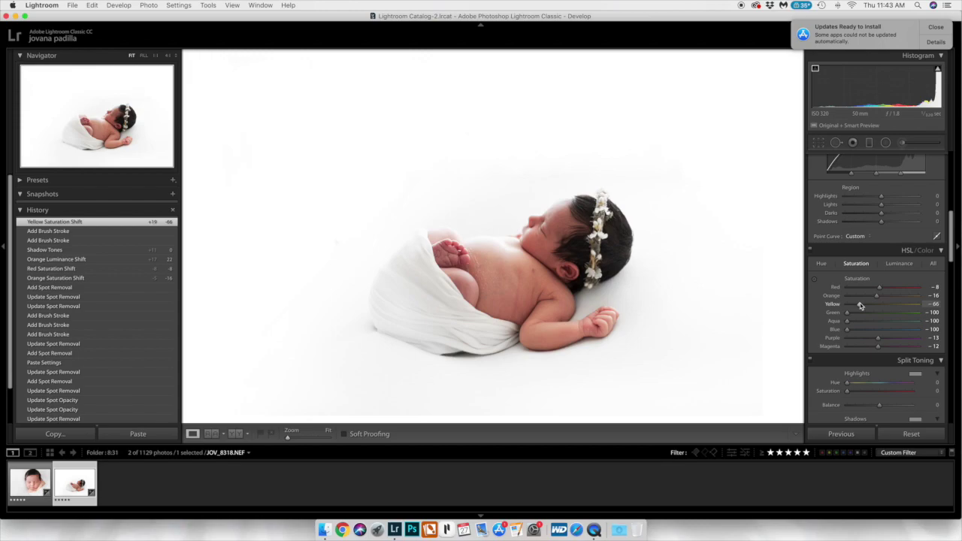
Try lifting the midtones with a new point on the RGB point curve, and delete that point.
scroll(872, 293, up, 5)
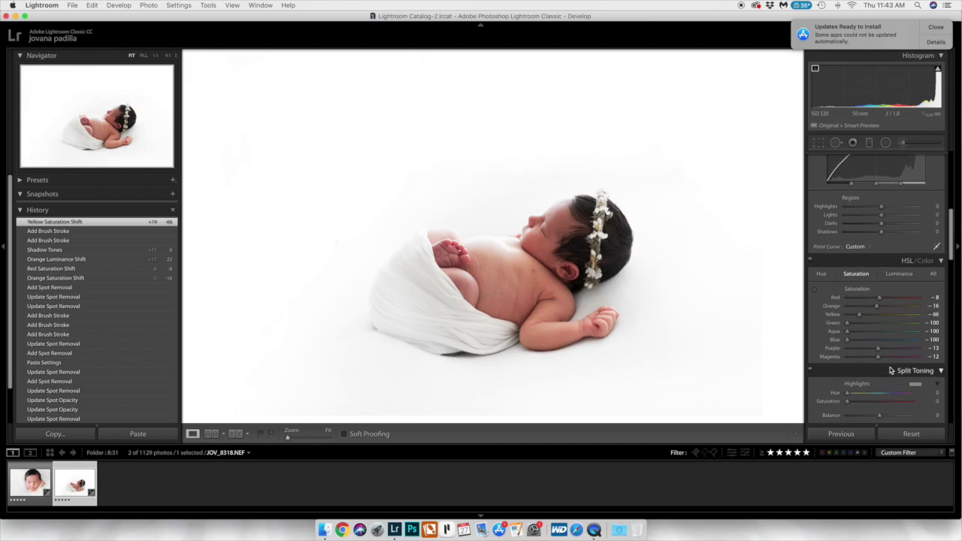
drag(872, 254, 871, 246)
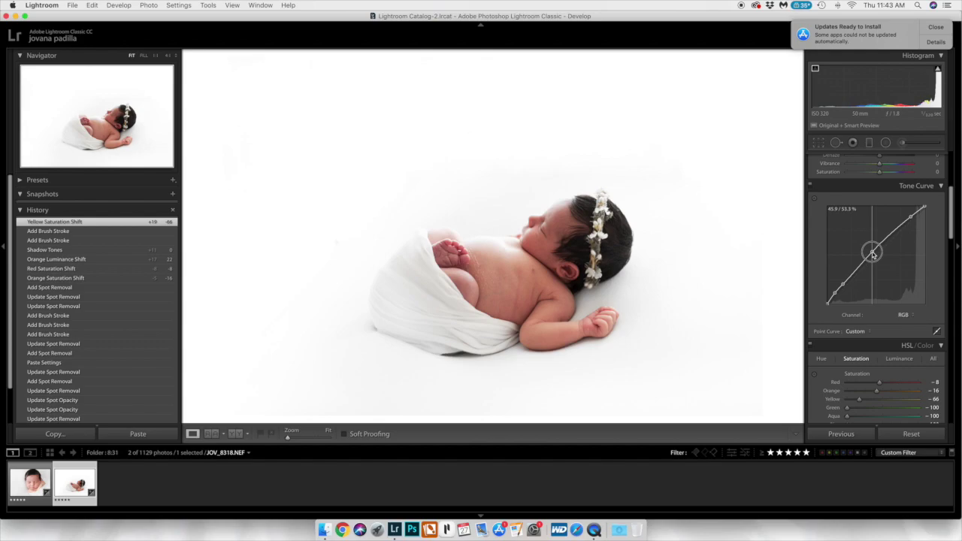
right_click(874, 247)
click(909, 248)
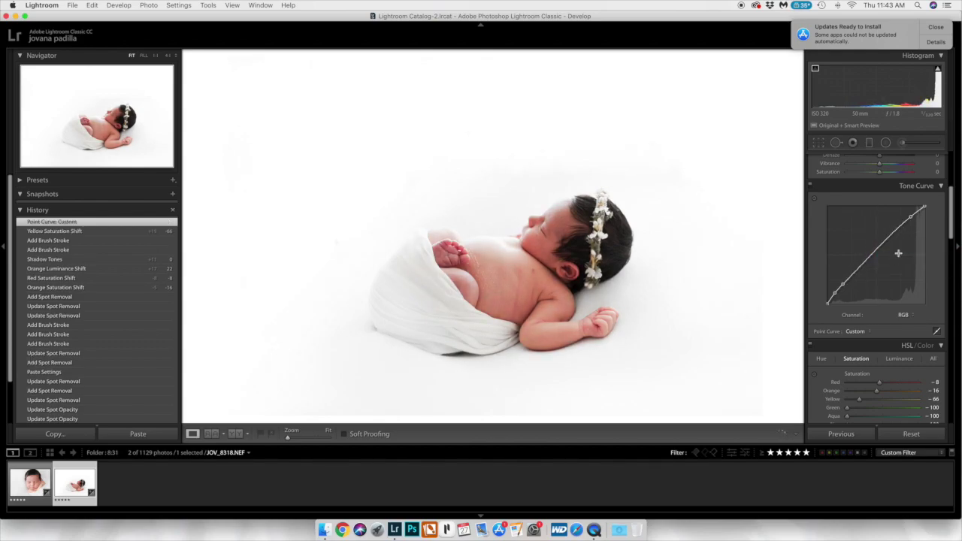
Raise the point curve's shadow point to about 16.5 / 23.9 % and set the HSL hue of orange to +5.
drag(842, 282, 843, 280)
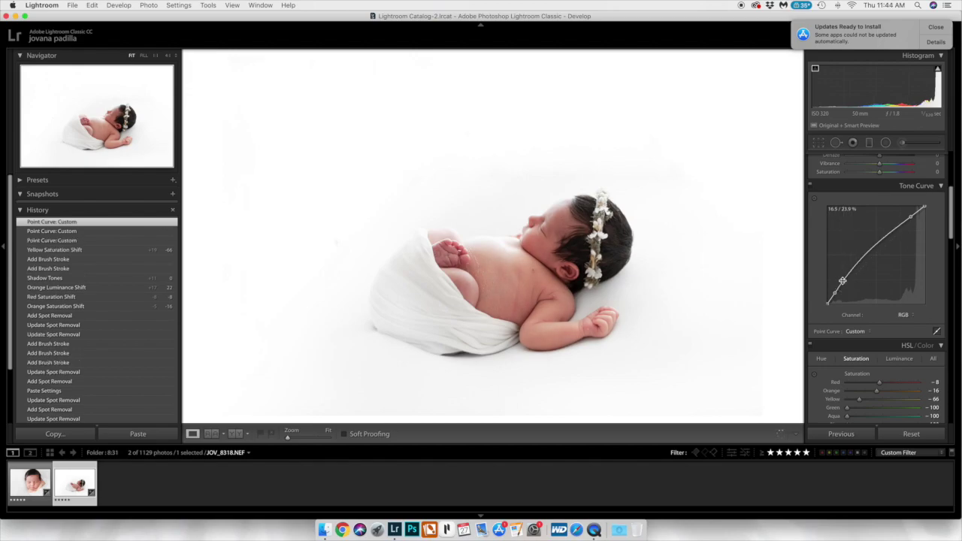
click(821, 360)
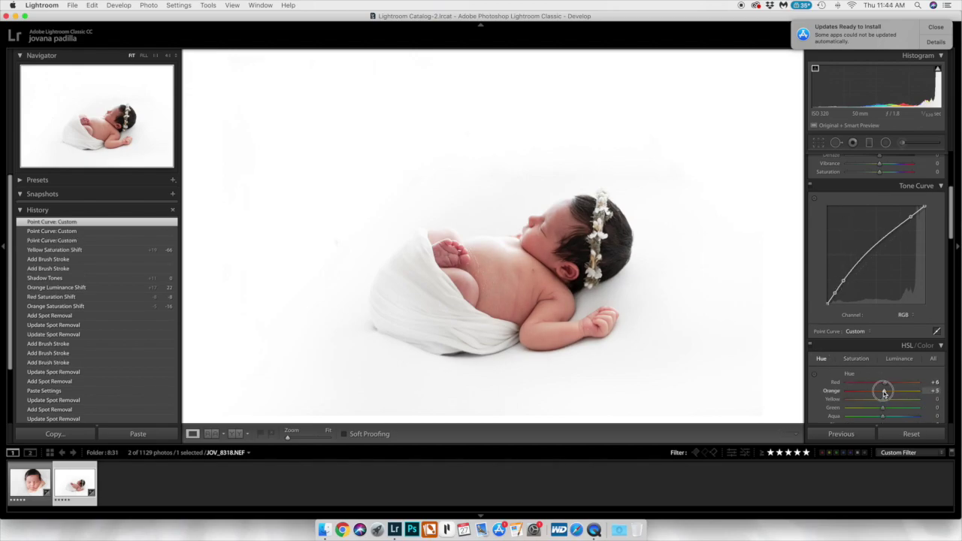
drag(884, 393, 884, 392)
scroll(881, 380, down, 2)
Try raising the Lights region of the parametric tone curve and reset it to 0.
click(856, 324)
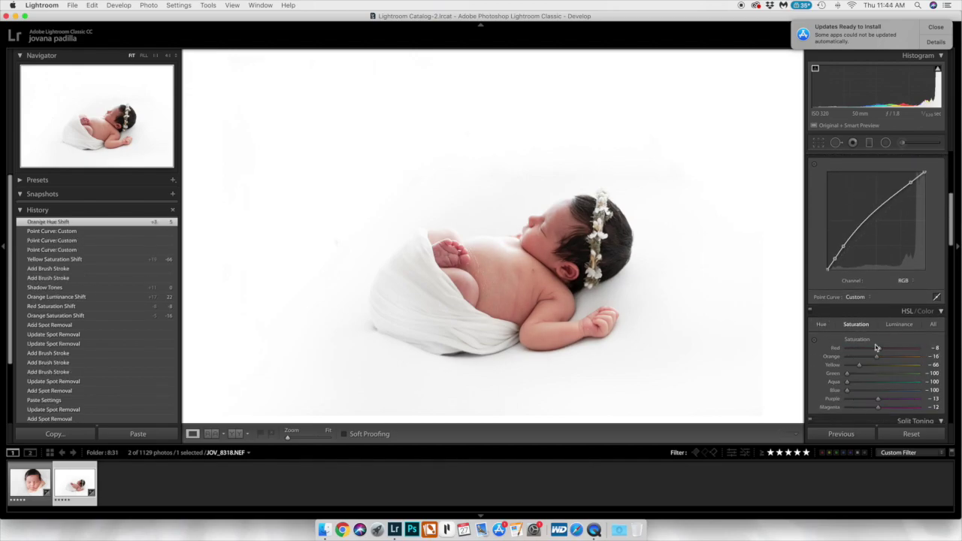
click(937, 296)
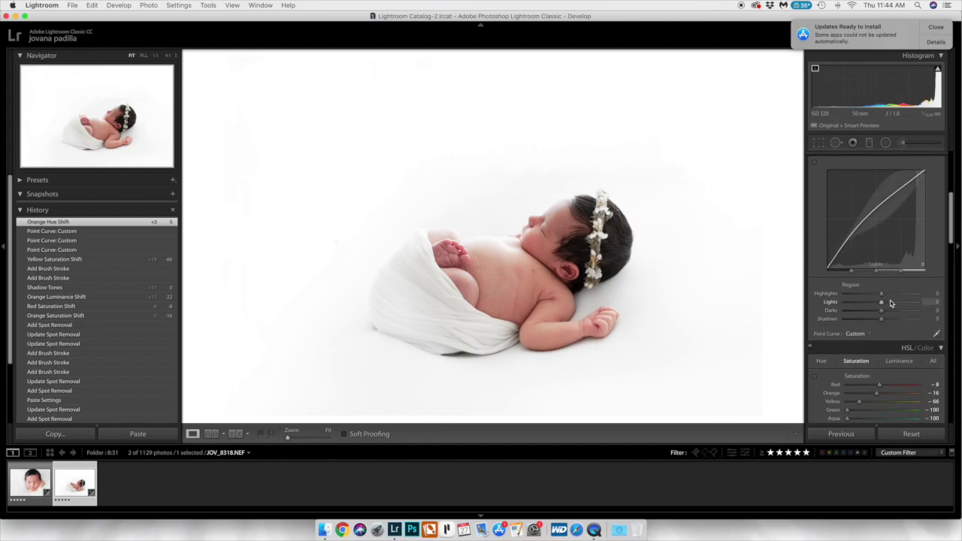
drag(881, 301, 885, 302)
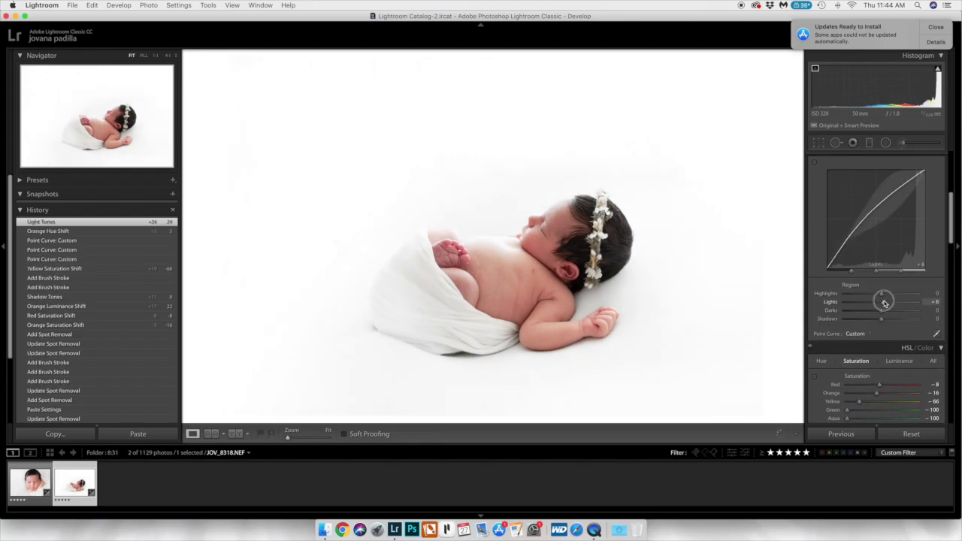
double_click(885, 302)
Set the photo's Dehaze to +3.
scroll(838, 303, up, 5)
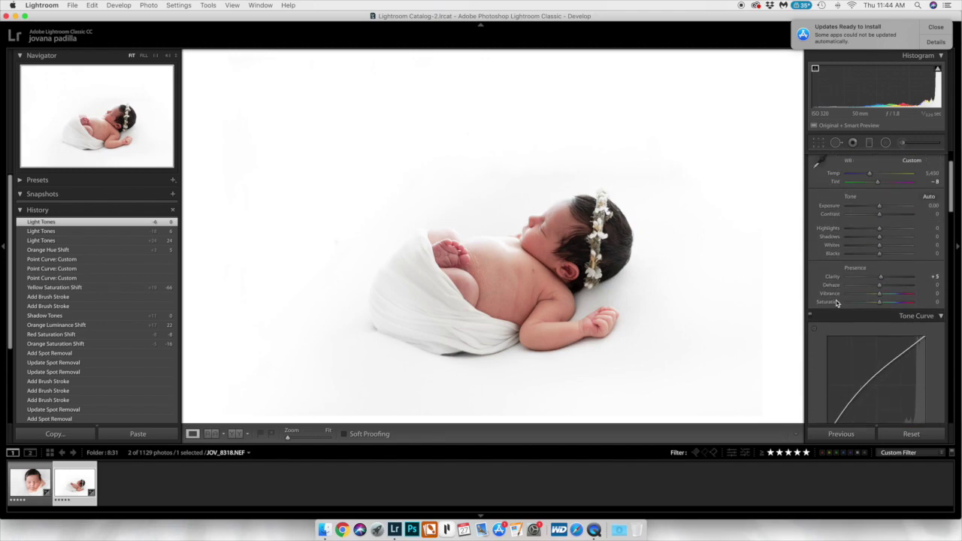
scroll(836, 303, up, 1)
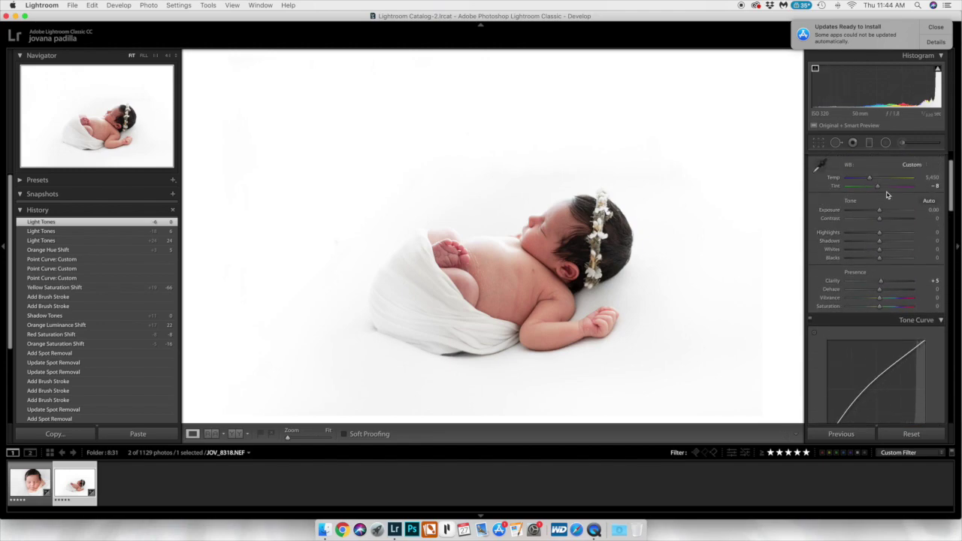
scroll(879, 283, down, 1)
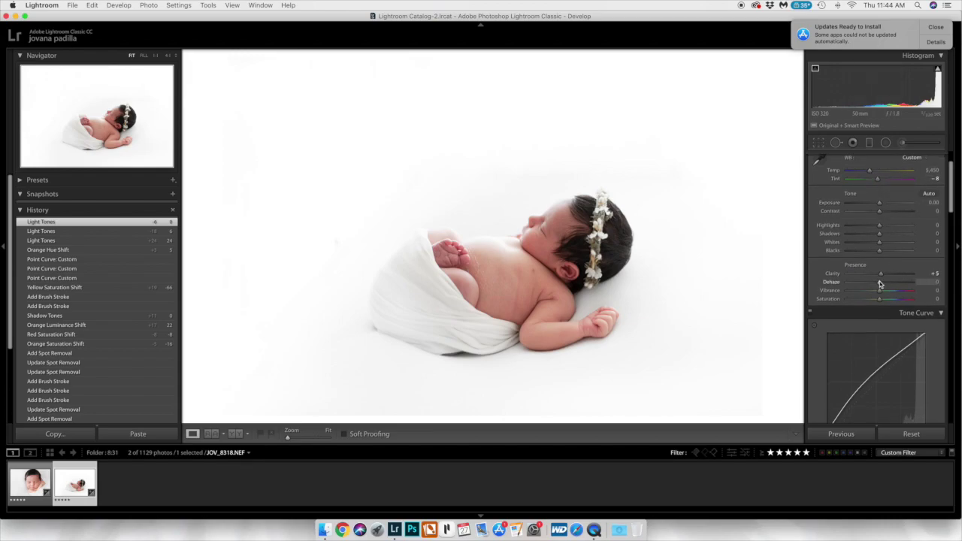
drag(881, 283, 881, 282)
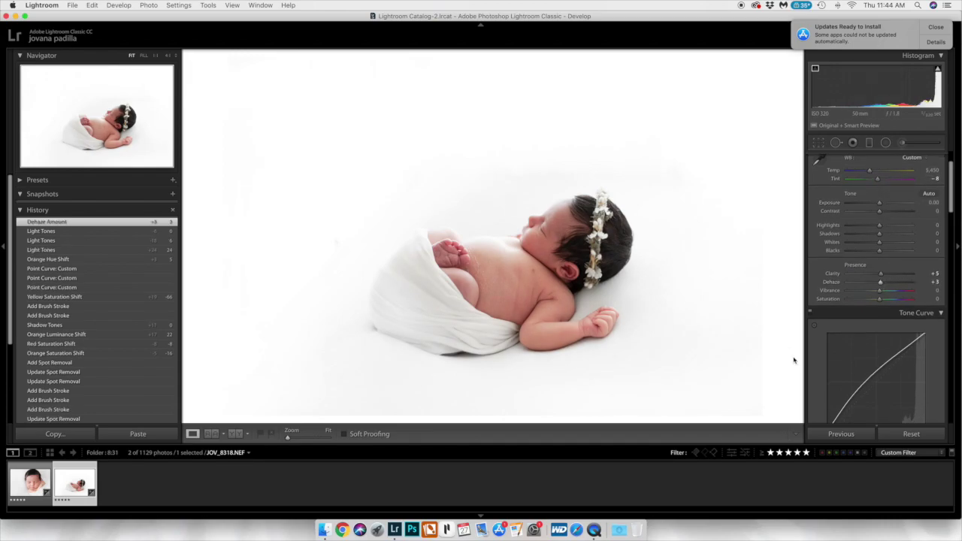
Brush the baby's skin with Whites 25, Clarity 4, Dehaze 1 and Saturation −2, using brush sizes 15.0 and 7.0.
key(k)
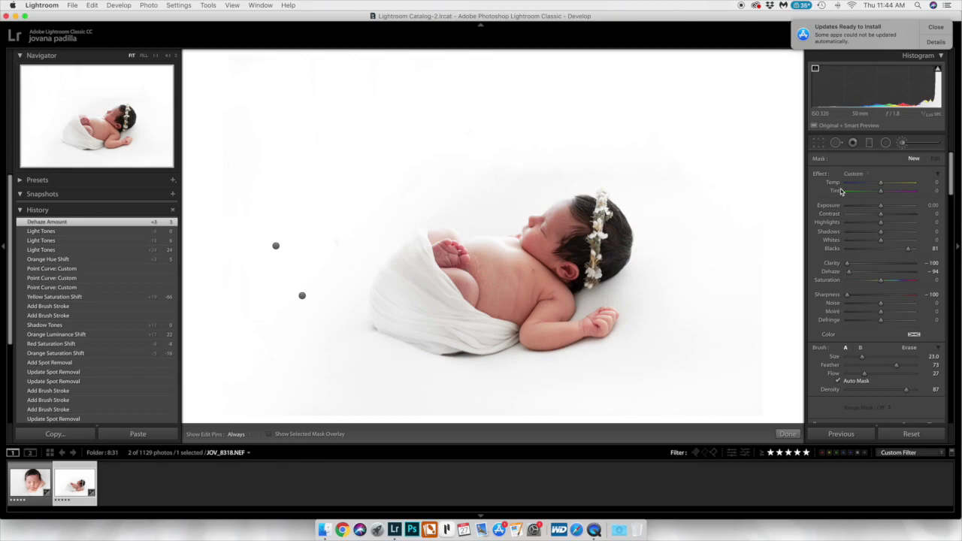
click(853, 174)
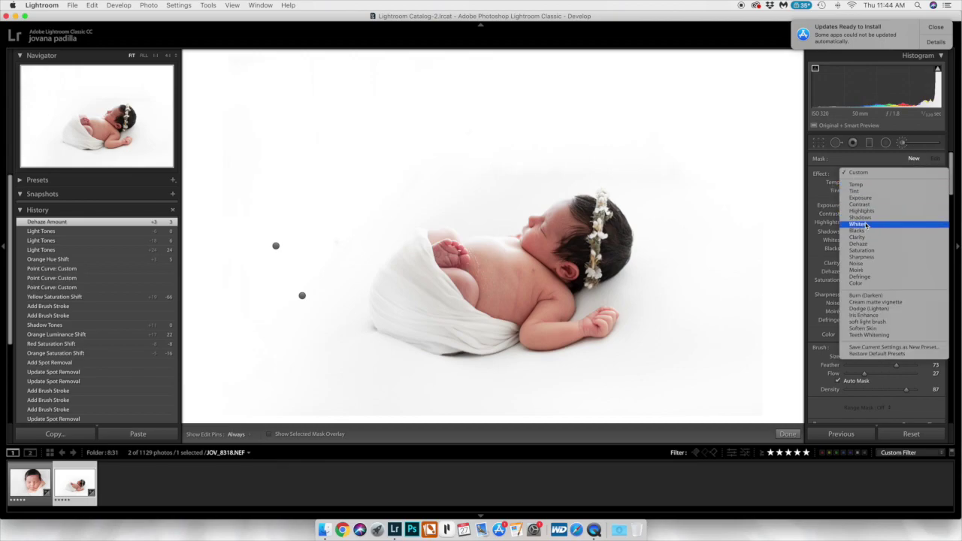
click(866, 225)
key(h)
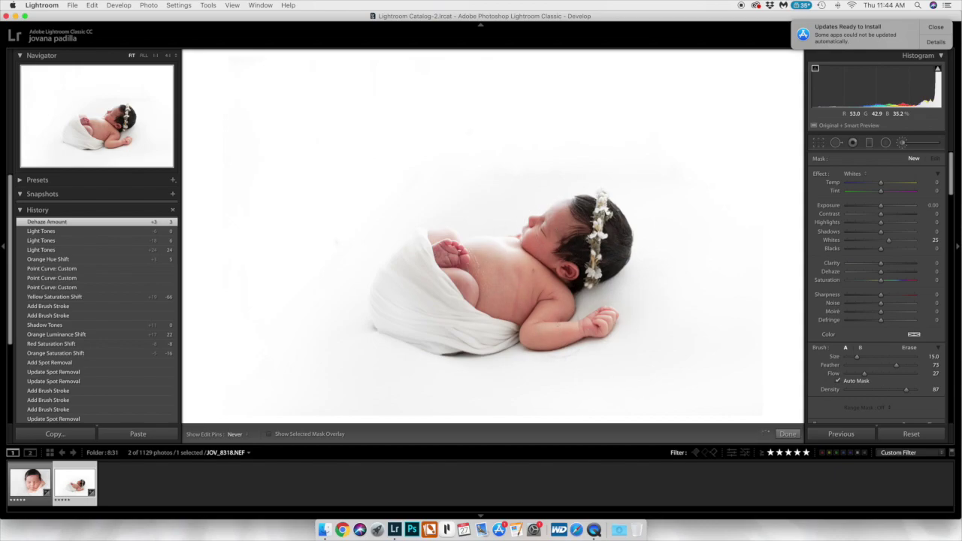
click(557, 280)
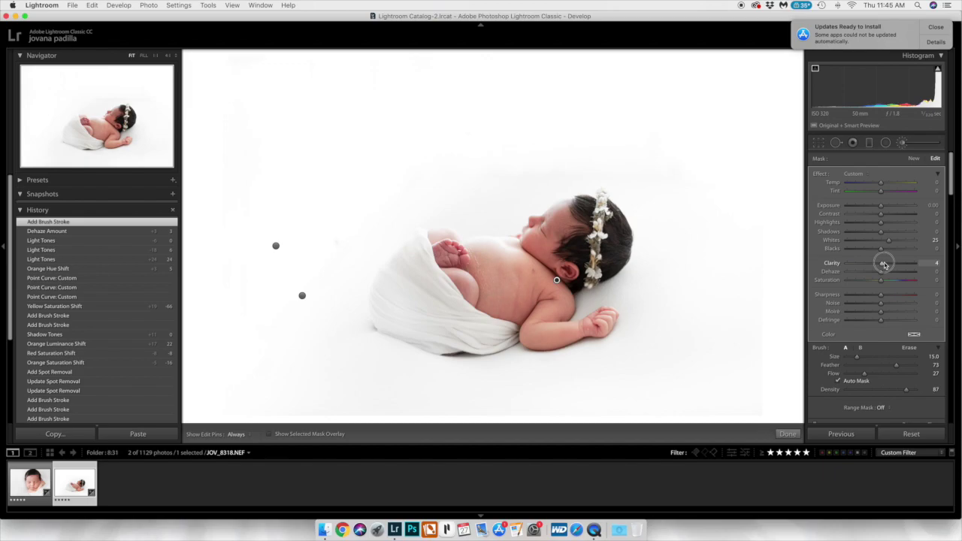
drag(885, 268, 881, 282)
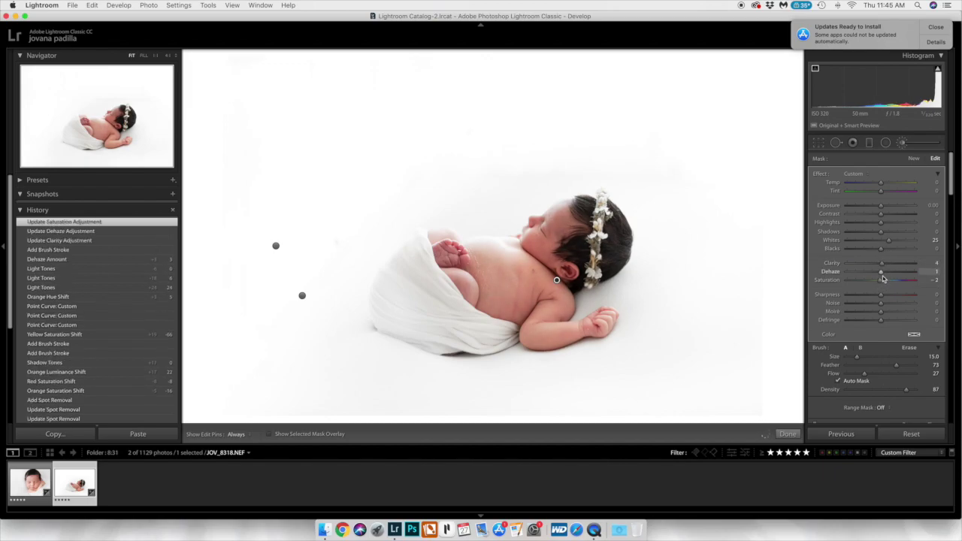
mouse_move(881, 223)
mouse_down()
mouse_move(862, 222)
mouse_move(881, 224)
mouse_up()
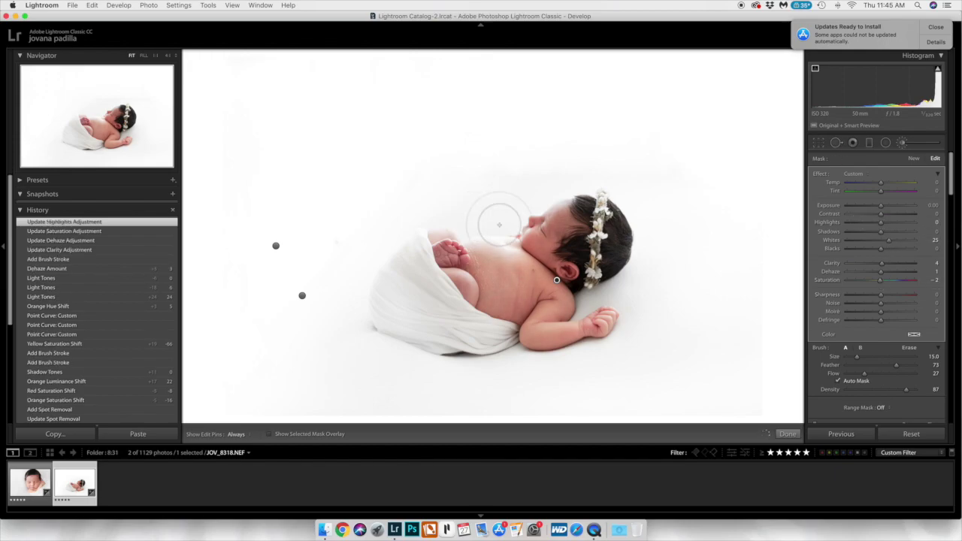
scroll(508, 224, down, 5)
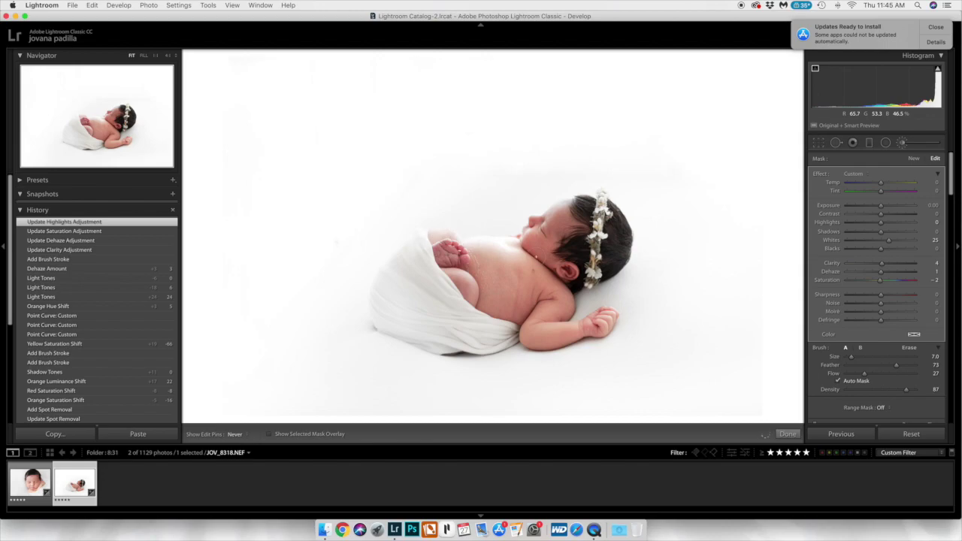
drag(536, 257, 536, 257)
Try switching the existing skin brush mask to the Highlights effect at −100, and undo that stroke and change.
click(855, 174)
click(856, 212)
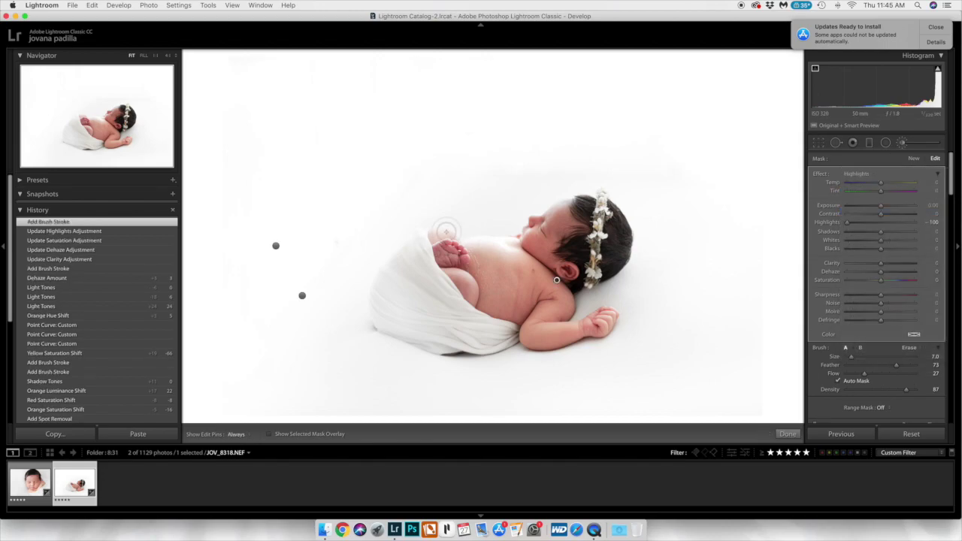
key(h)
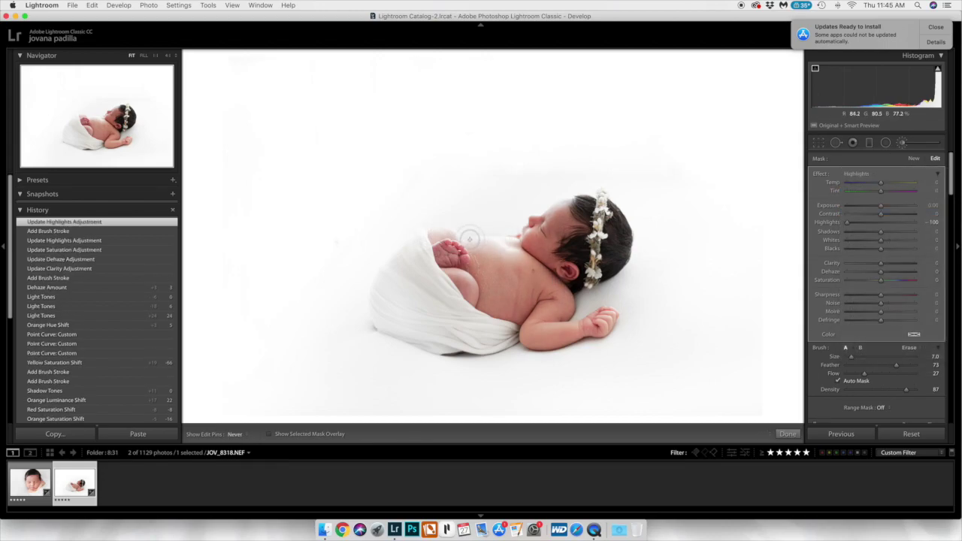
drag(470, 239, 472, 239)
key(super+z)
key(super+z)
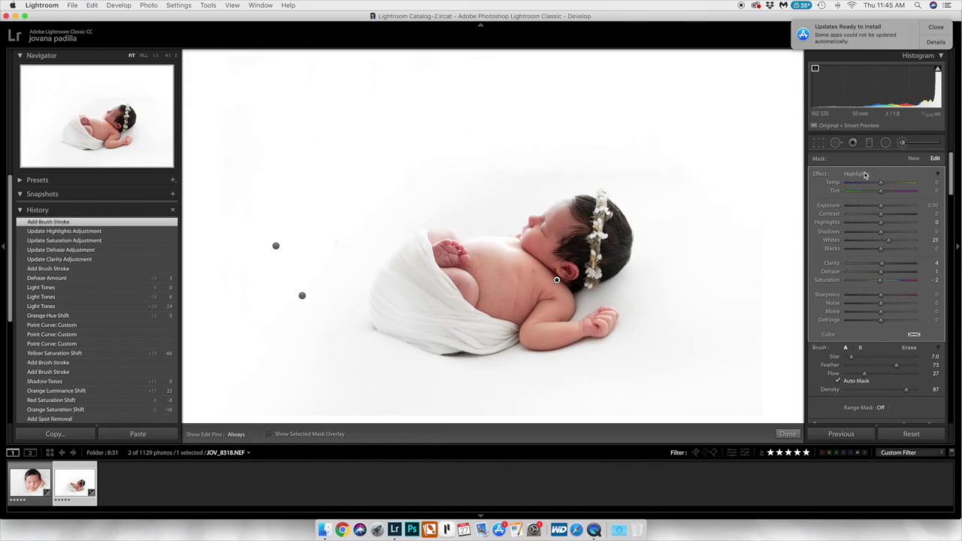
Brush the bright edges of the chest and face with a new mask at Highlights −100 and Exposure about −0.56.
click(913, 159)
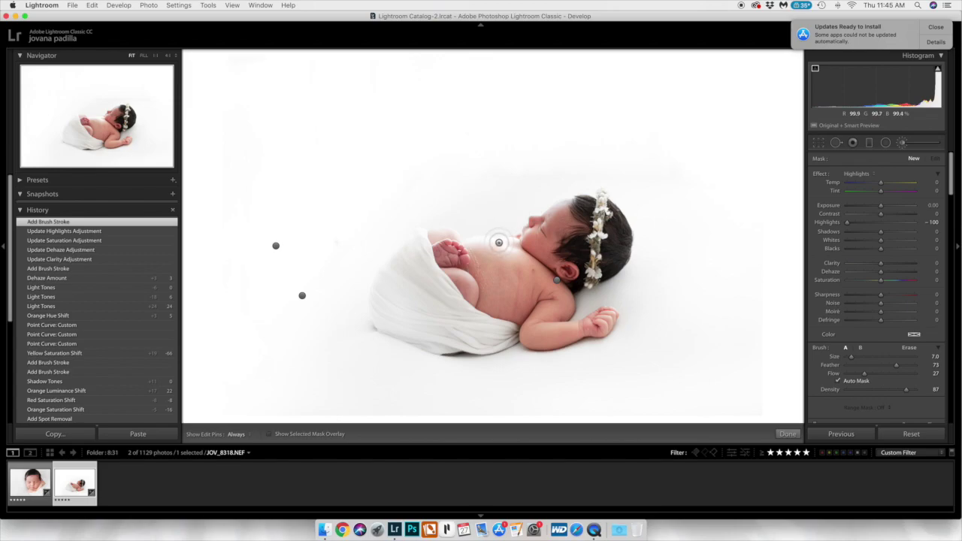
key(h)
drag(520, 229, 553, 213)
drag(880, 206, 875, 208)
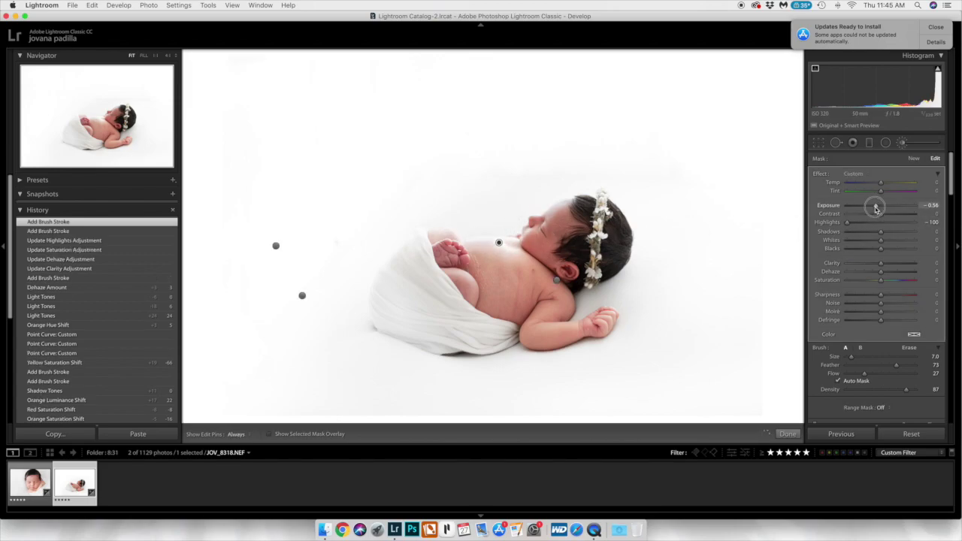
key(k)
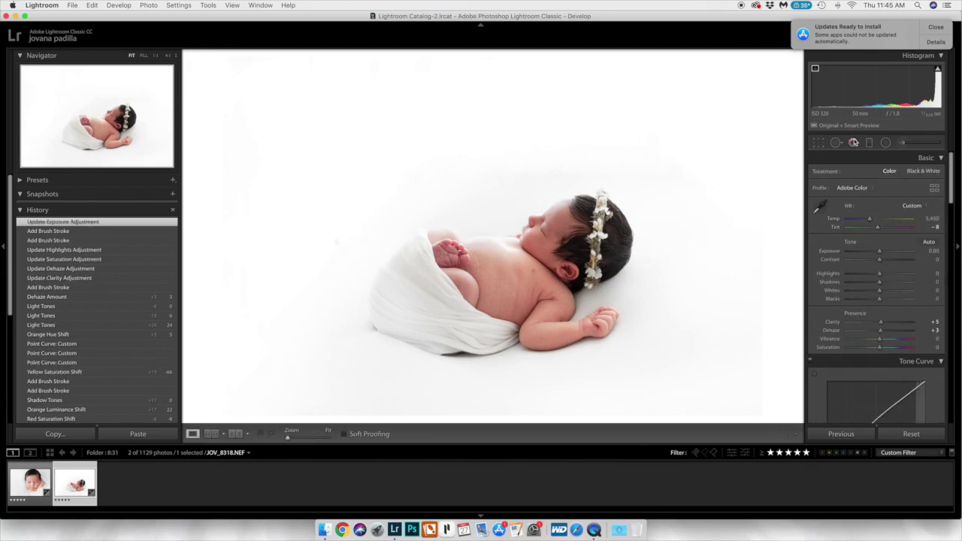
Prepare a new adjustment brush with its effect values reset, Clarity −15 and a pale beige colour tint.
click(902, 143)
click(863, 175)
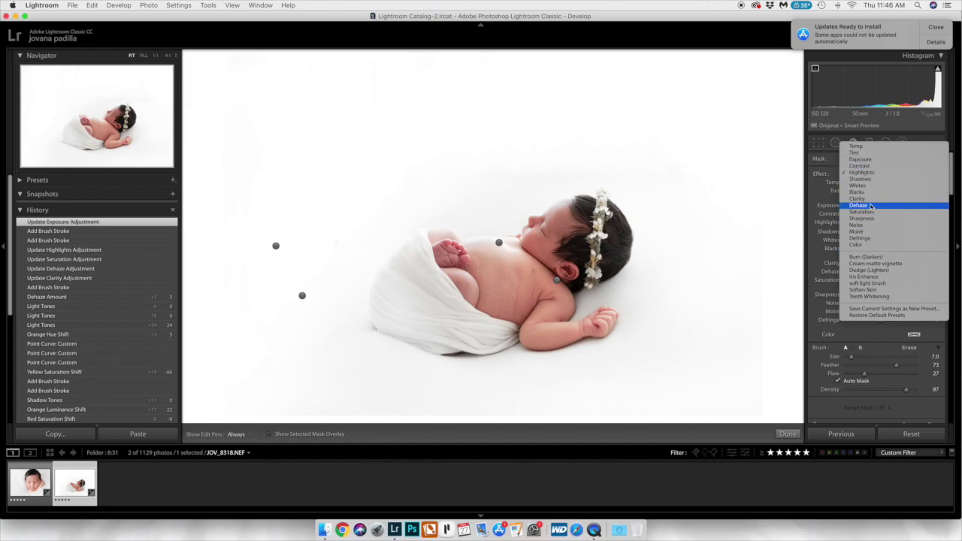
click(823, 217)
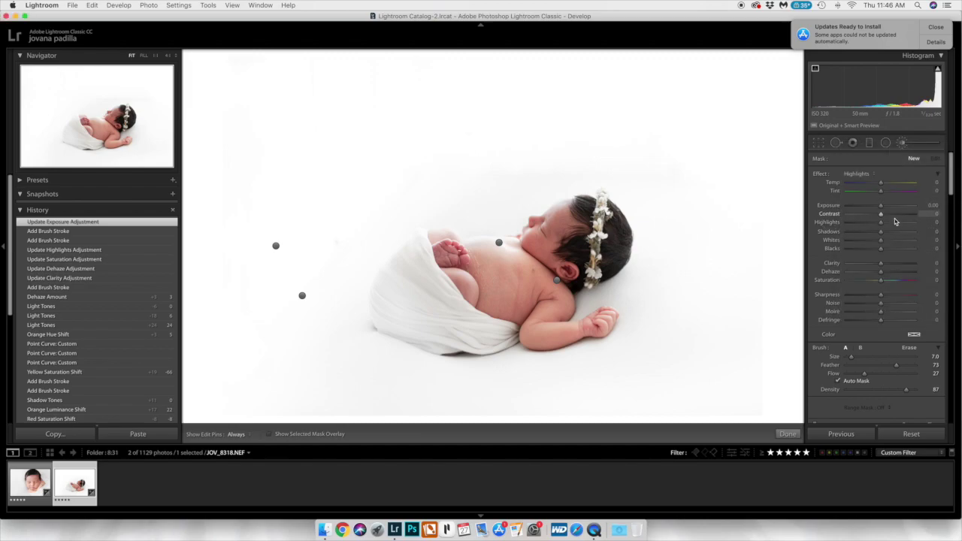
drag(880, 263, 876, 263)
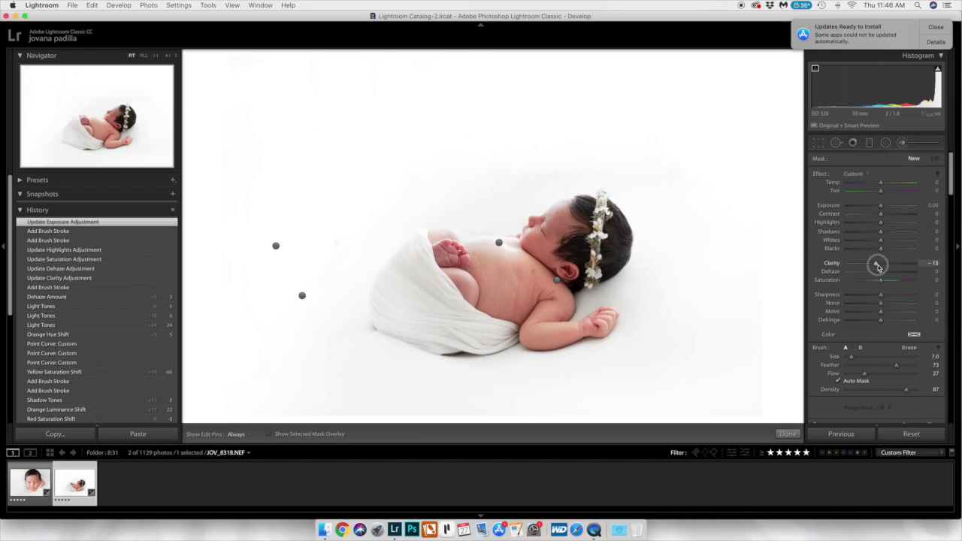
click(914, 335)
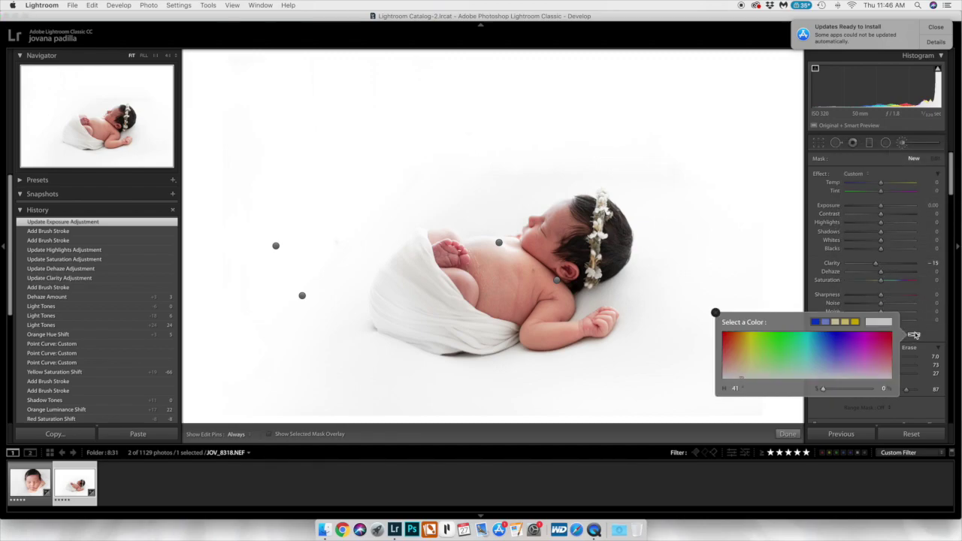
click(818, 287)
Paint the softening tint over the baby's skin, including the legs, with a size 13.0 brush.
key(.)
key(z)
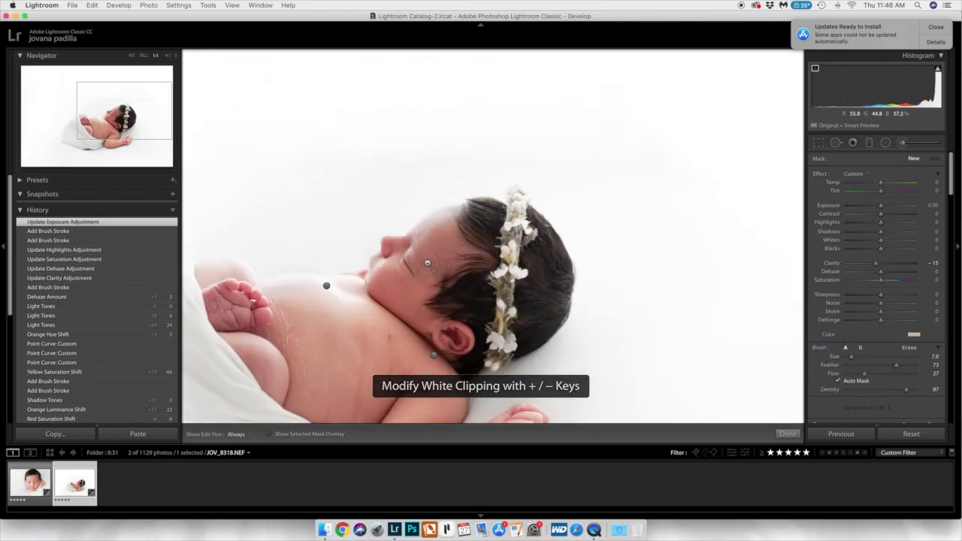
key(bracketleft)
mouse_move(121, 127)
mouse_down()
mouse_move(118, 138)
mouse_move(108, 128)
mouse_up()
scroll(473, 232, up, 3)
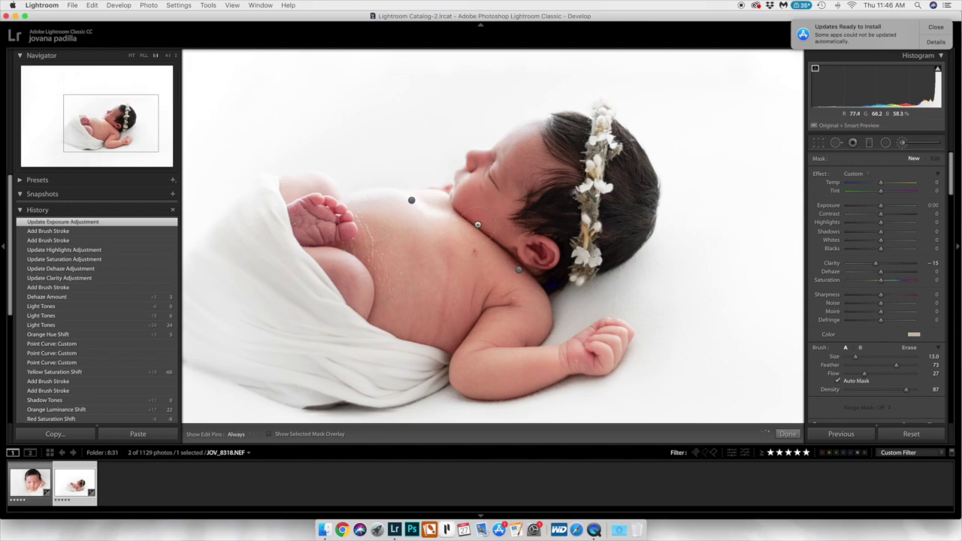
key(h)
click(308, 184)
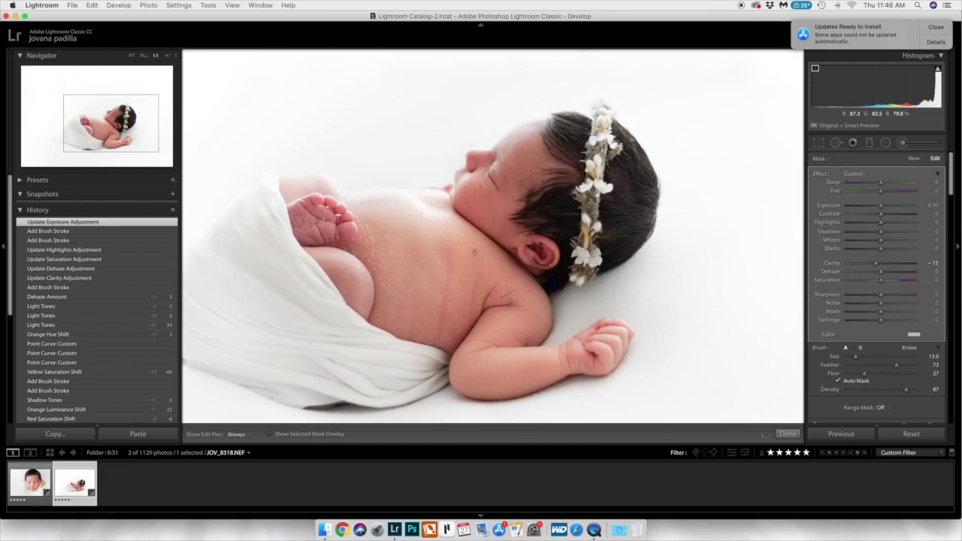
drag(310, 177, 326, 188)
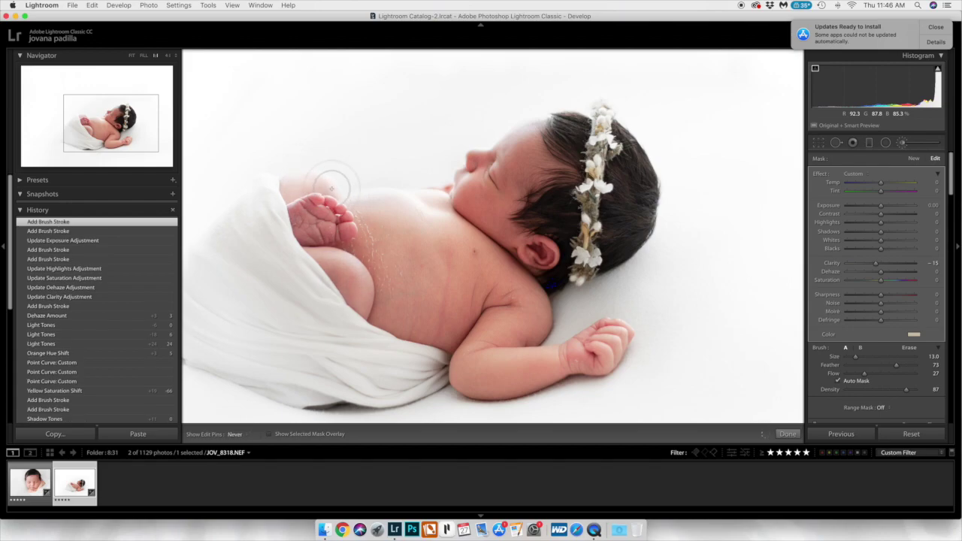
click(330, 186)
Set the skin brush mask's Exposure to 0.26, and try a Dehaze of about −9 before resetting it to 0.
key(h)
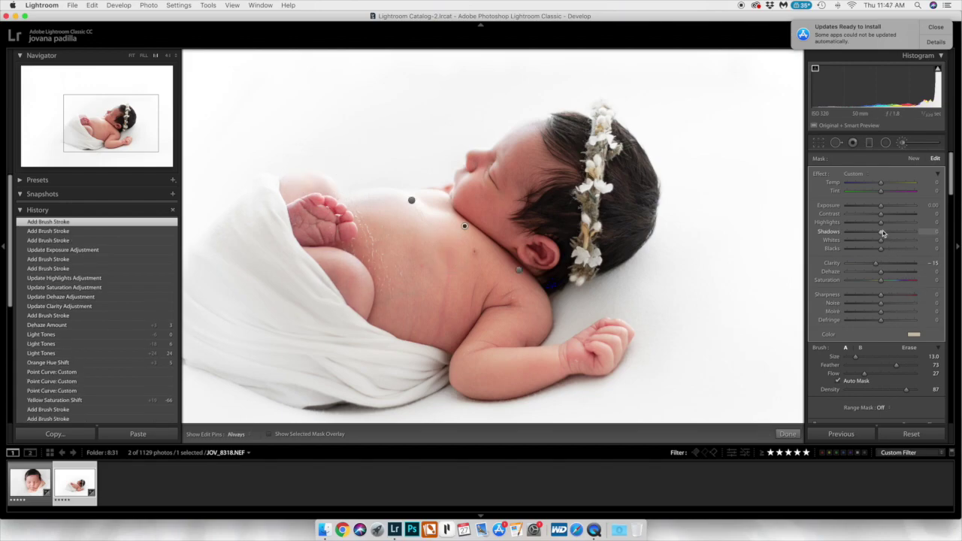
drag(881, 208, 886, 208)
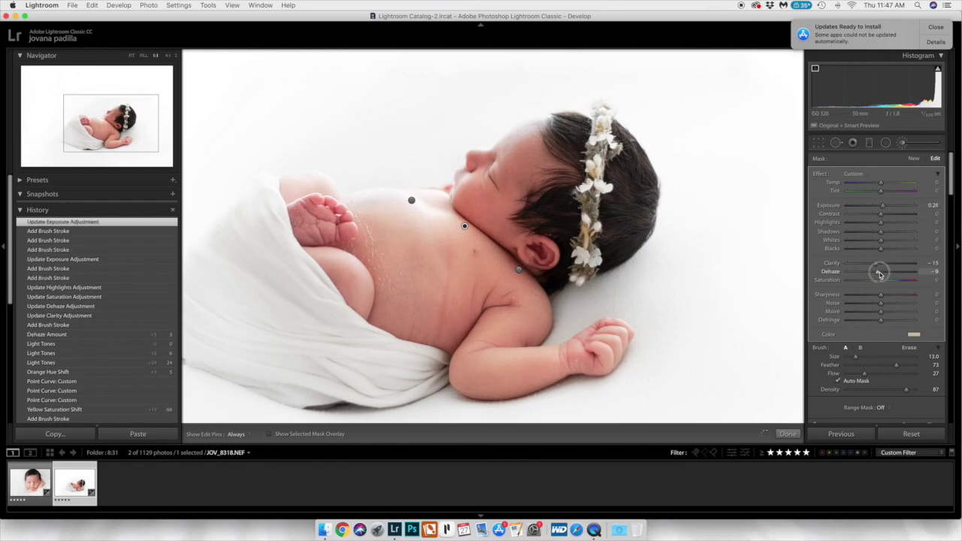
drag(879, 272, 878, 272)
double_click(830, 271)
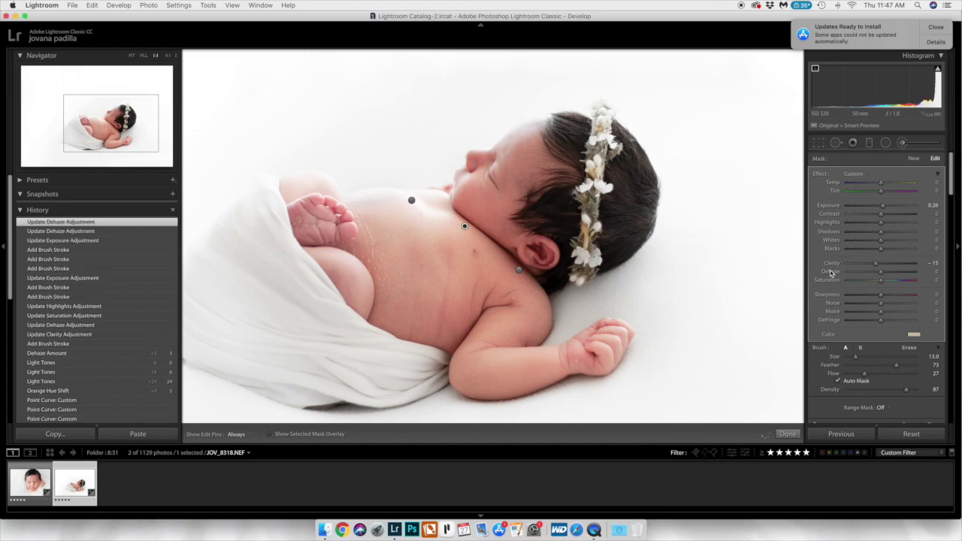
Check the skin mask's coverage with its overlay and add another brush stroke over the baby's skin.
key(o)
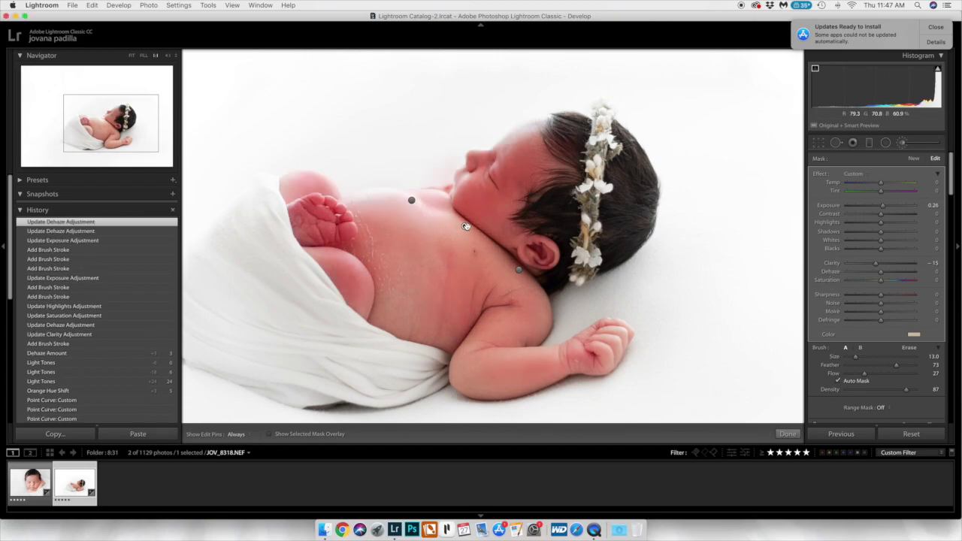
key(h)
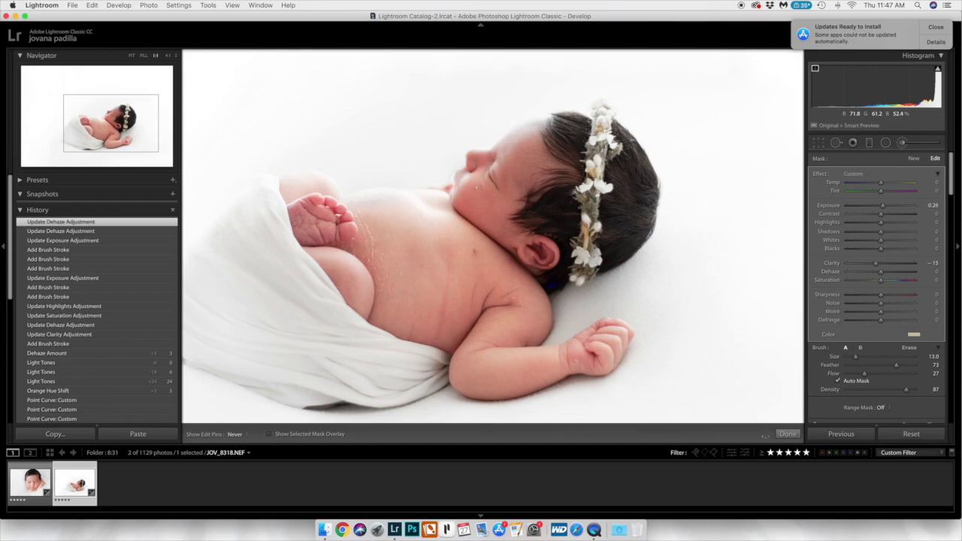
key(h)
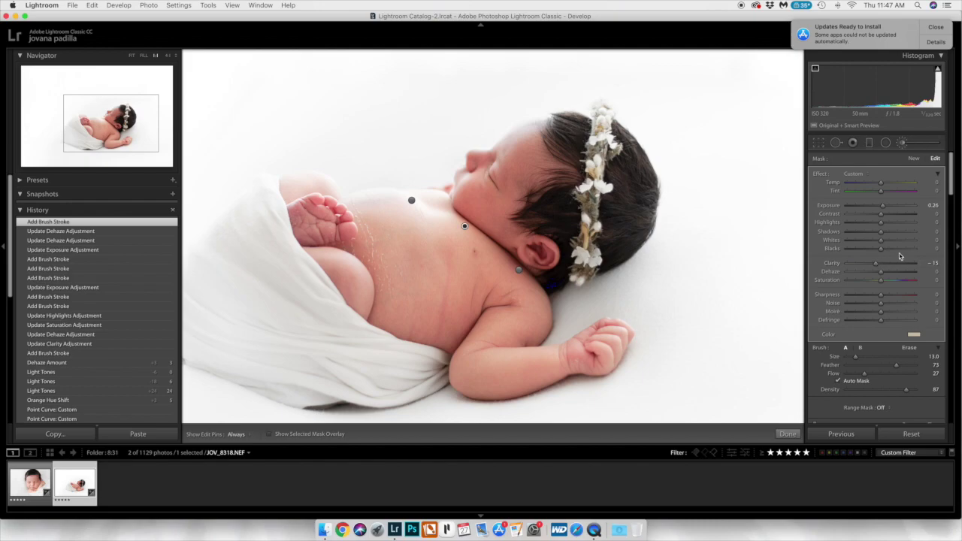
Change the skin mask's tint colour to hue 39 with 12% saturation.
click(912, 334)
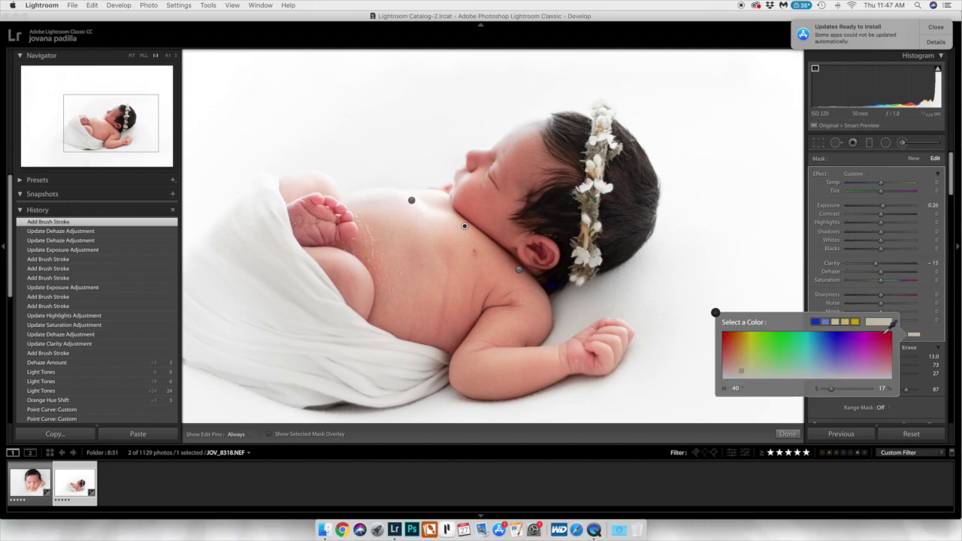
drag(741, 370, 741, 373)
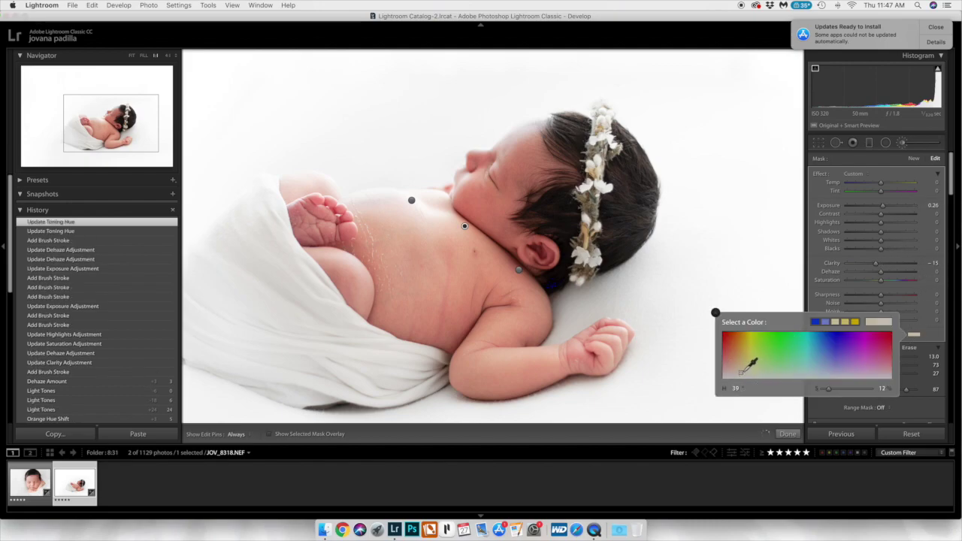
click(935, 388)
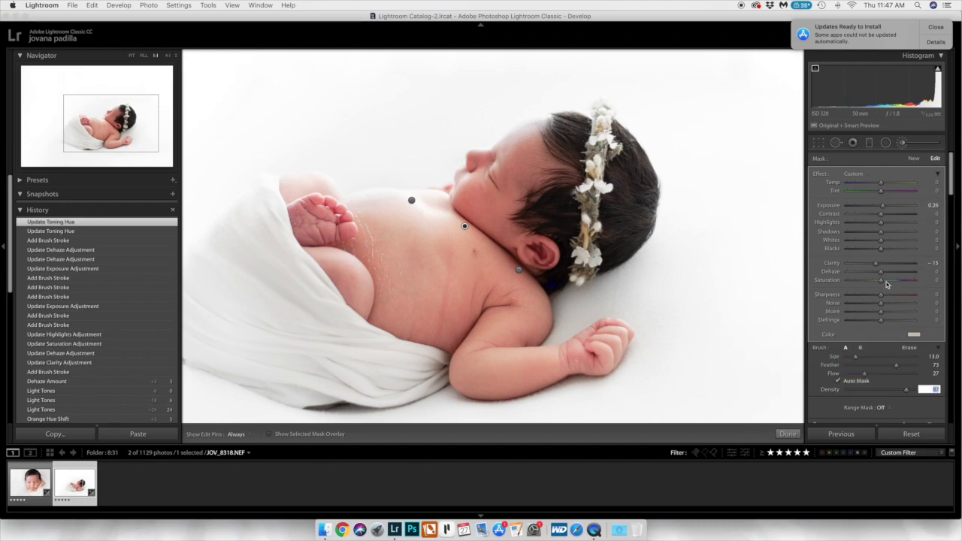
Set the skin mask's Clarity to −18 and Sharpness to 10, raise its Exposure slightly, and finish the brush edit.
drag(877, 264, 885, 299)
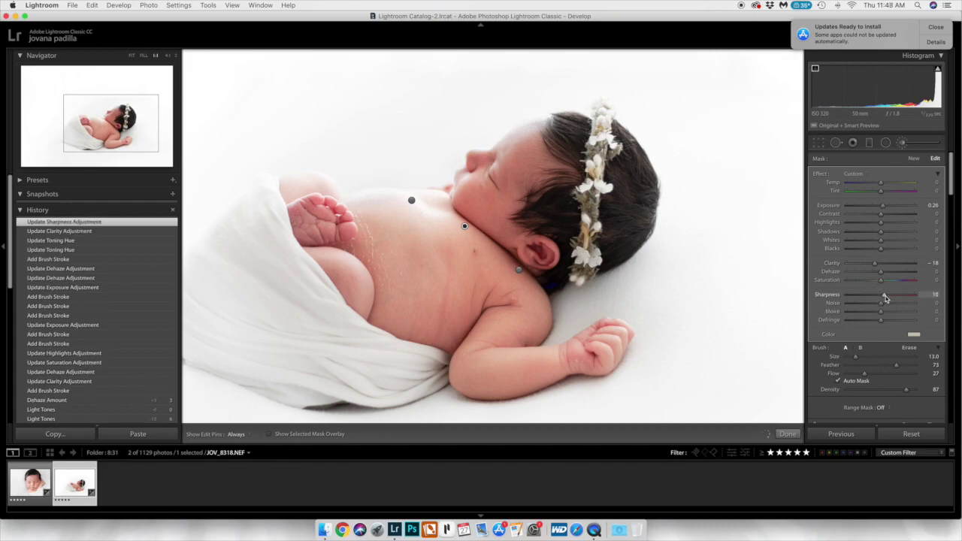
drag(883, 206, 885, 207)
click(787, 433)
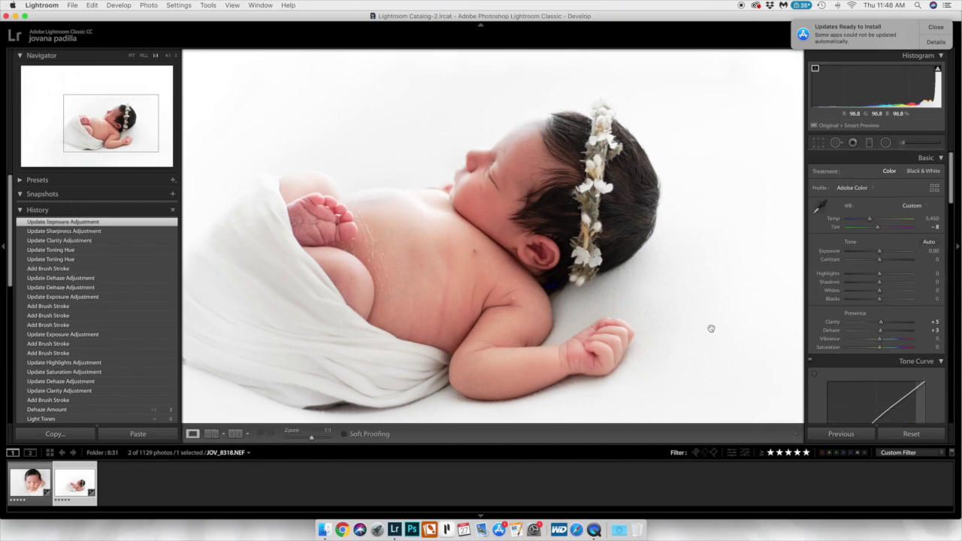
Compare the whole photo before and after the edits several times.
click(711, 329)
click(711, 329)
click(902, 143)
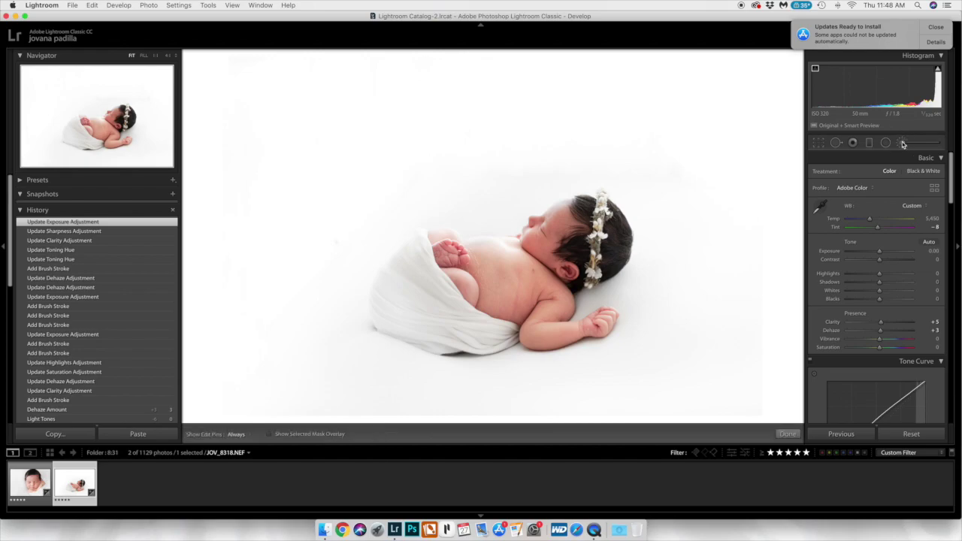
key(backslash)
key(backslash)
key(backslash)
key(backslash)
key(backslash)
key(backslash)
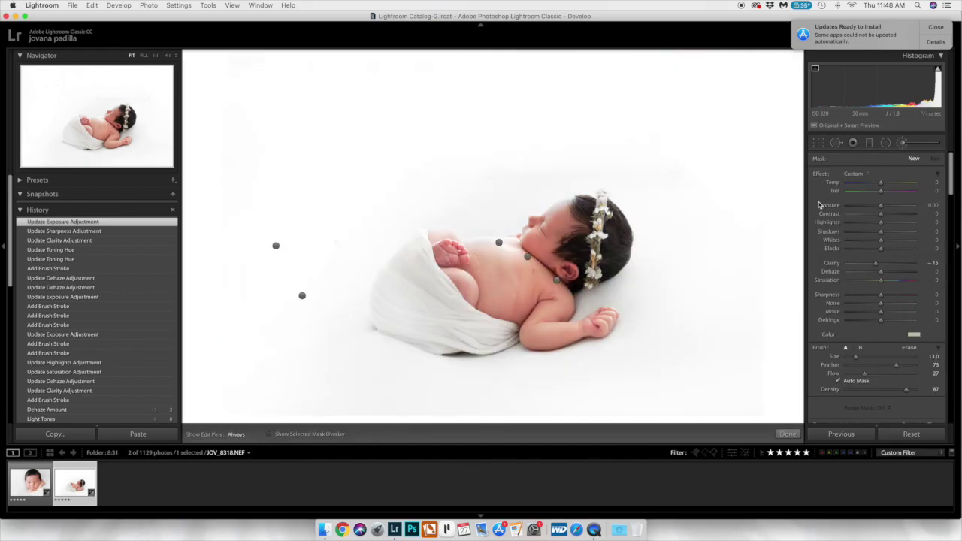
Select the baby's skin mask, check its coverage, and reset its Exposure to 0.
click(557, 280)
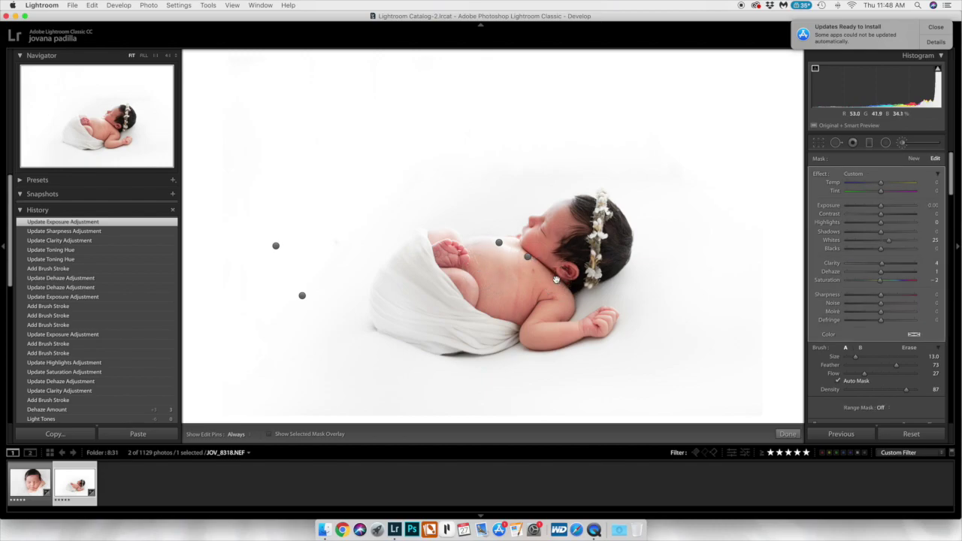
click(529, 258)
key(o)
double_click(836, 206)
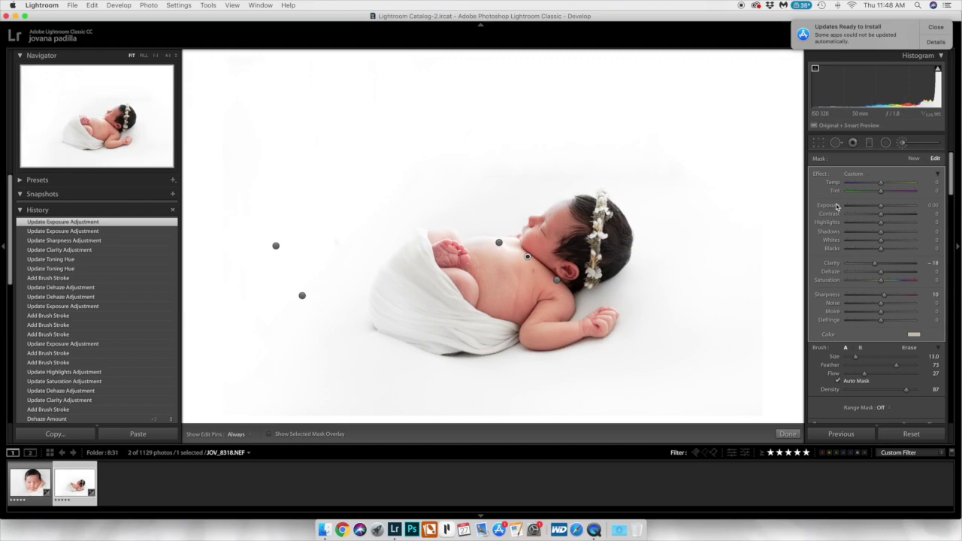
Prepare a new adjustment brush with no colour tint, a strongly negative Clarity and a slightly raised Exposure.
click(913, 159)
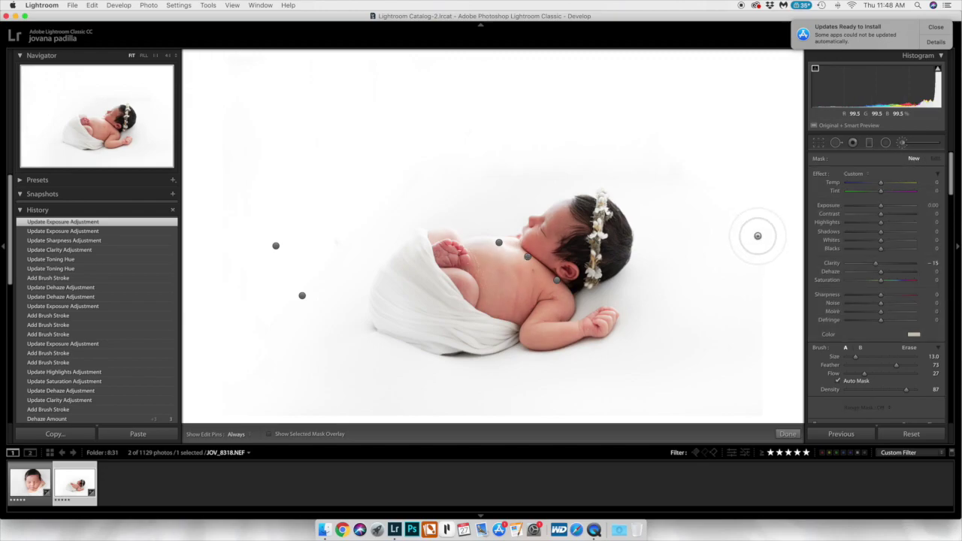
key(super+equal)
key(super+equal)
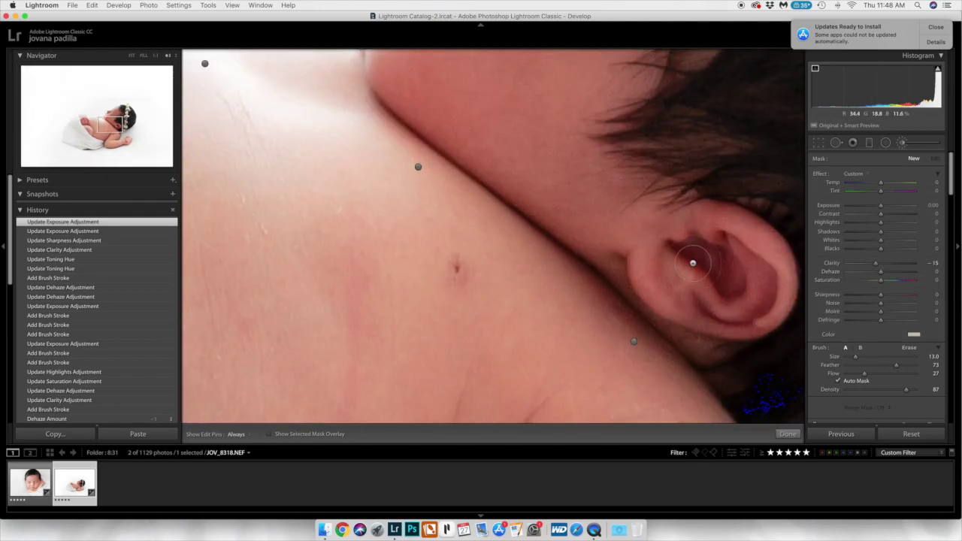
key(super+minus)
click(914, 334)
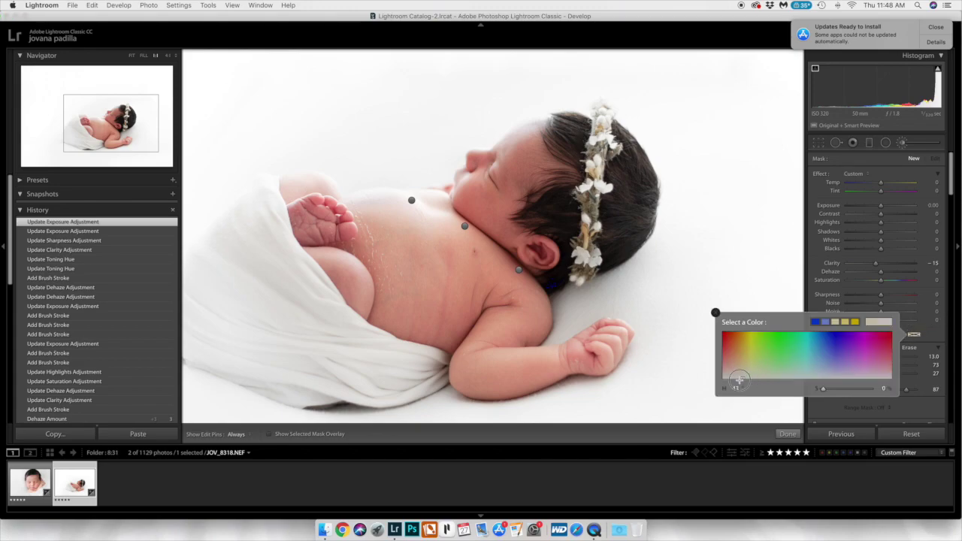
click(929, 331)
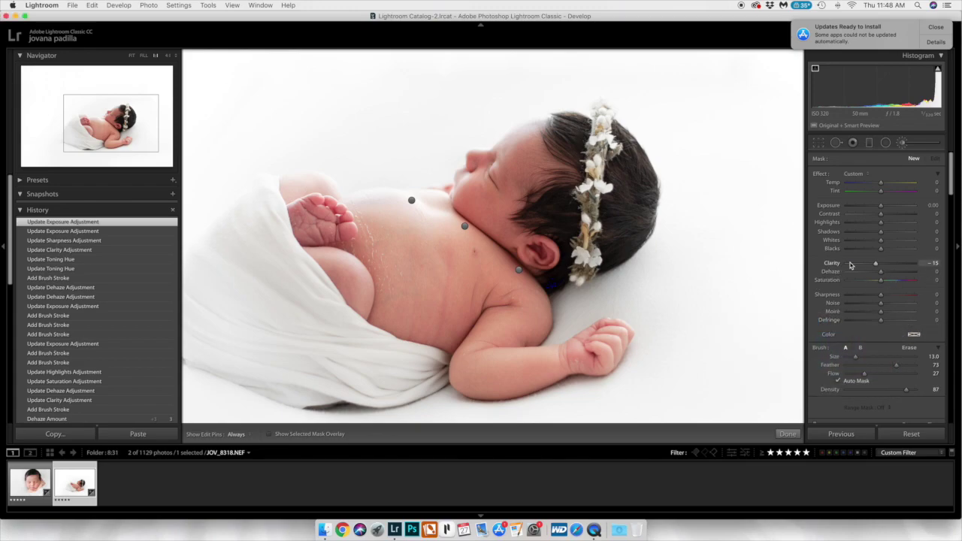
click(850, 263)
drag(881, 206, 883, 209)
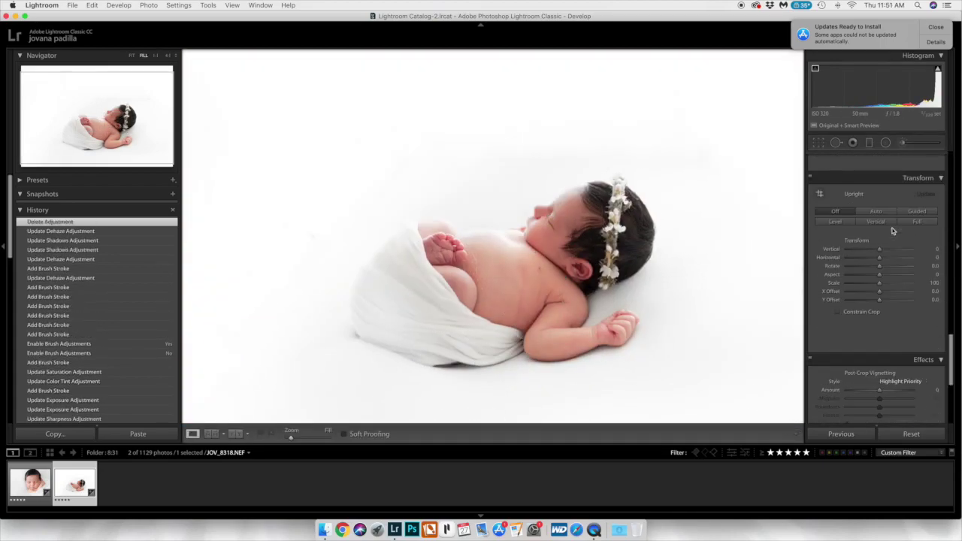
Set the lens profile's Vignetting to 200, enable Remove Chromatic Aberration, and turn profile corrections off and back on.
scroll(889, 241, down, 3)
scroll(890, 242, up, 5)
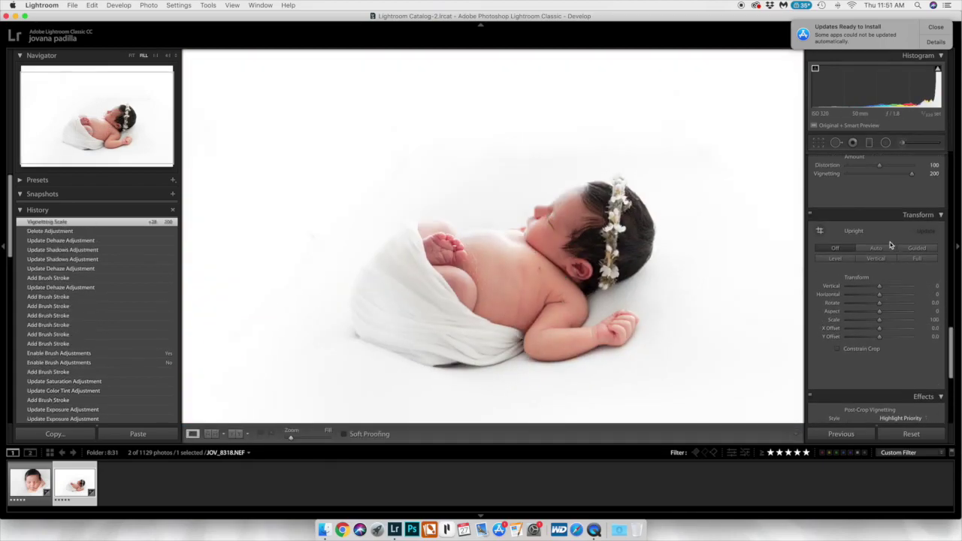
scroll(890, 245, up, 4)
click(852, 229)
click(853, 220)
click(852, 228)
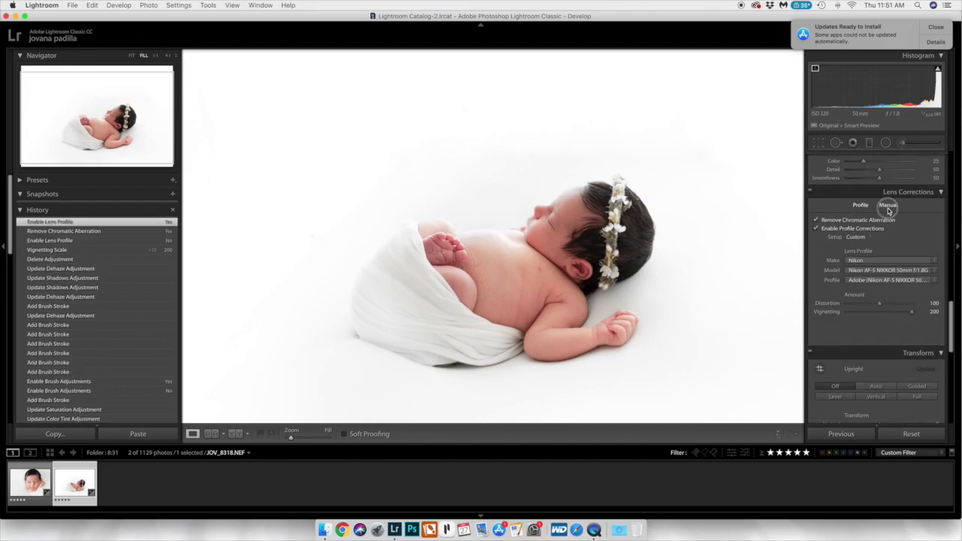
Try to sample a fringe colour for Defringe on the white wrap beside the baby's foot.
click(888, 206)
click(484, 257)
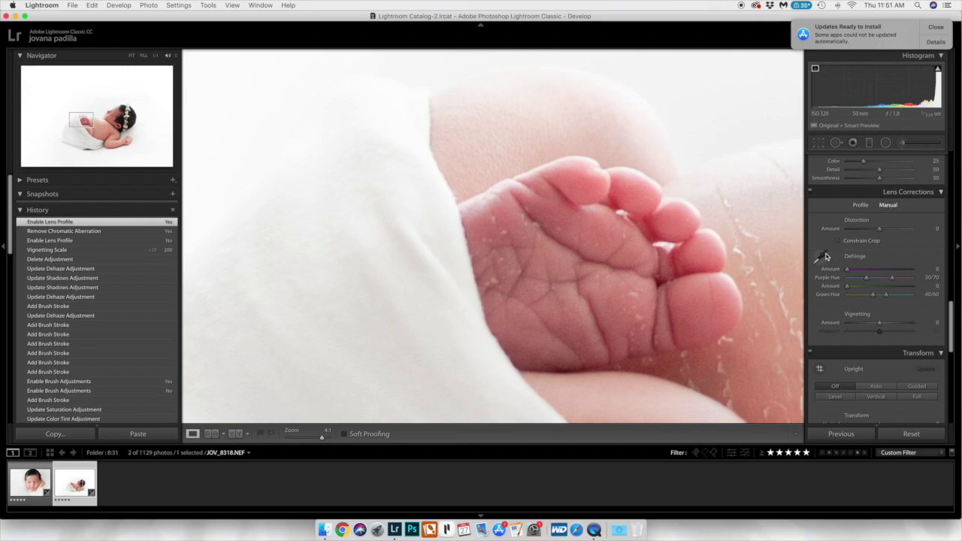
click(819, 257)
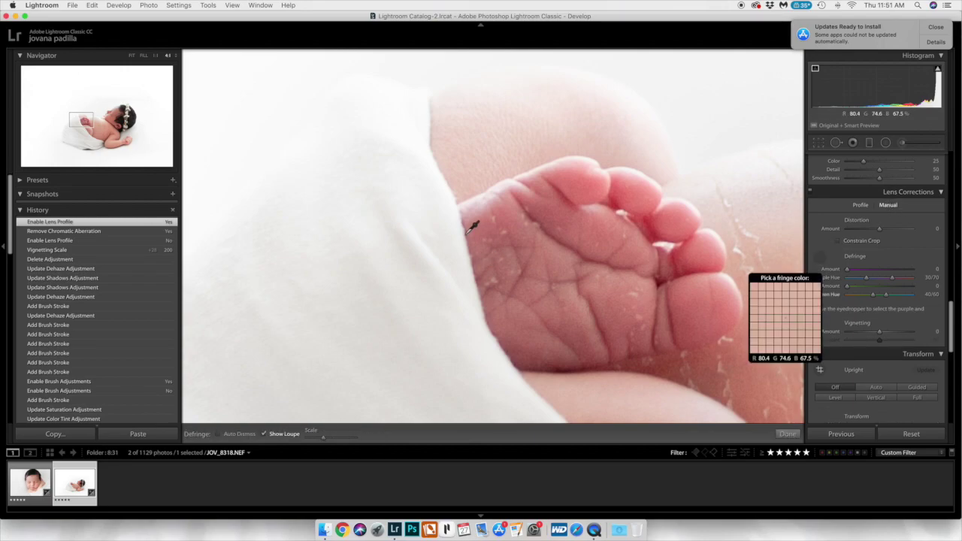
click(344, 197)
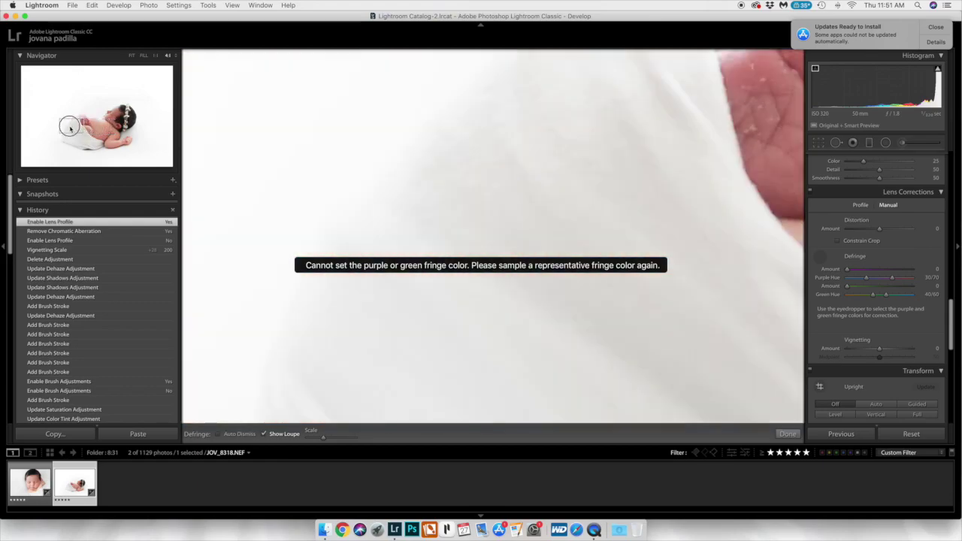
click(85, 124)
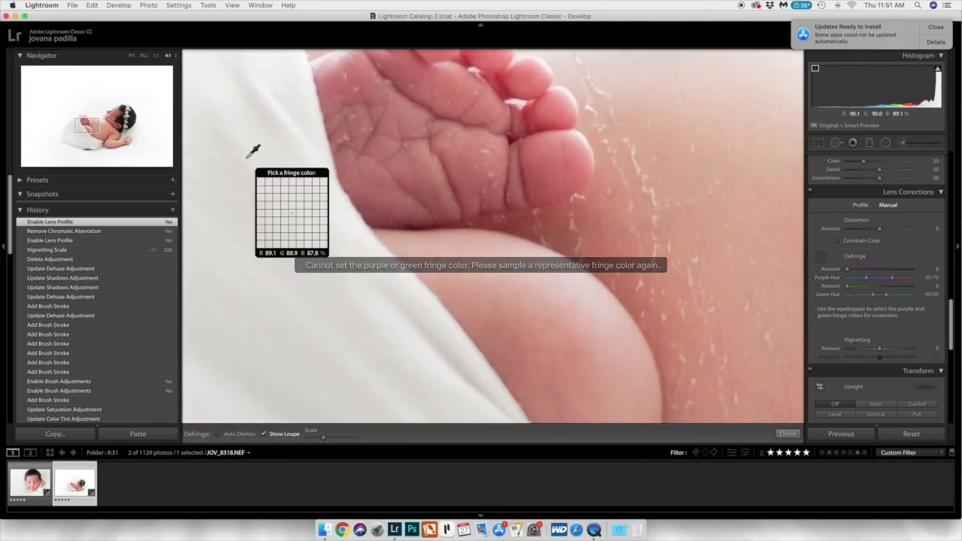
drag(91, 123, 128, 119)
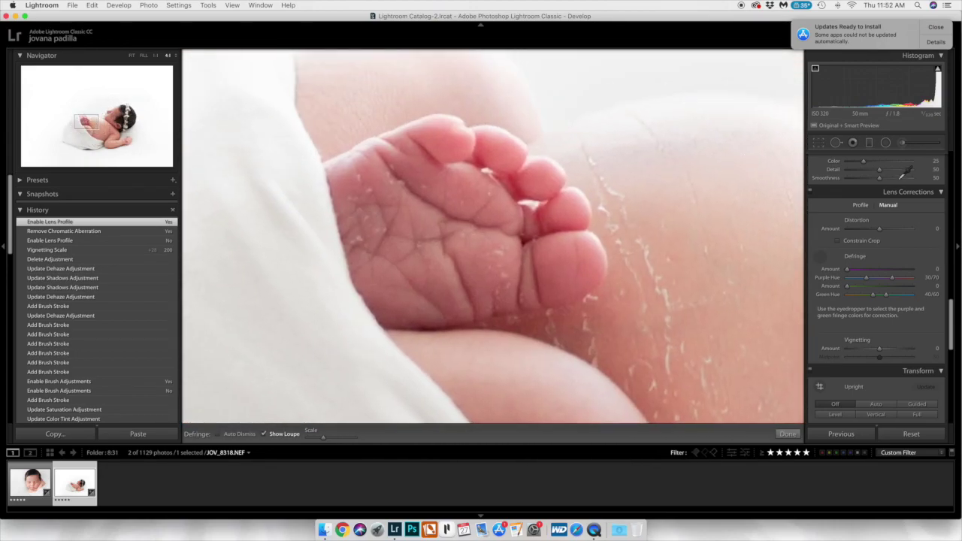
click(820, 256)
Compare the baby's foot with Remove Chromatic Aberration off and on.
click(861, 205)
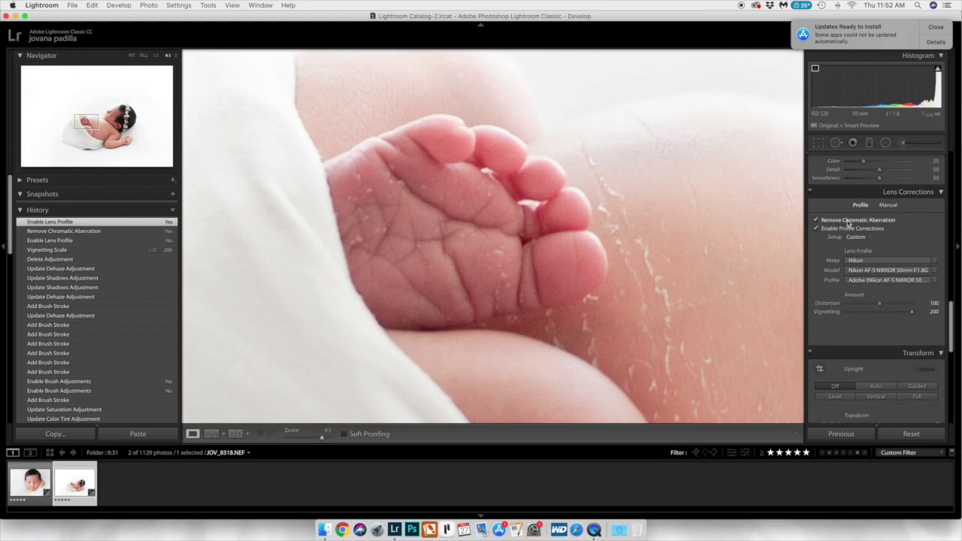
click(848, 221)
click(848, 220)
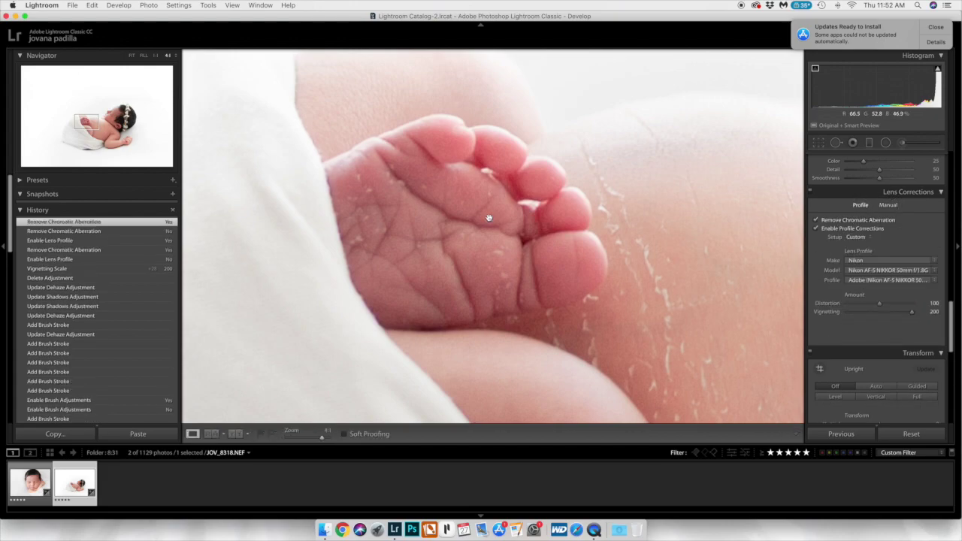
click(579, 255)
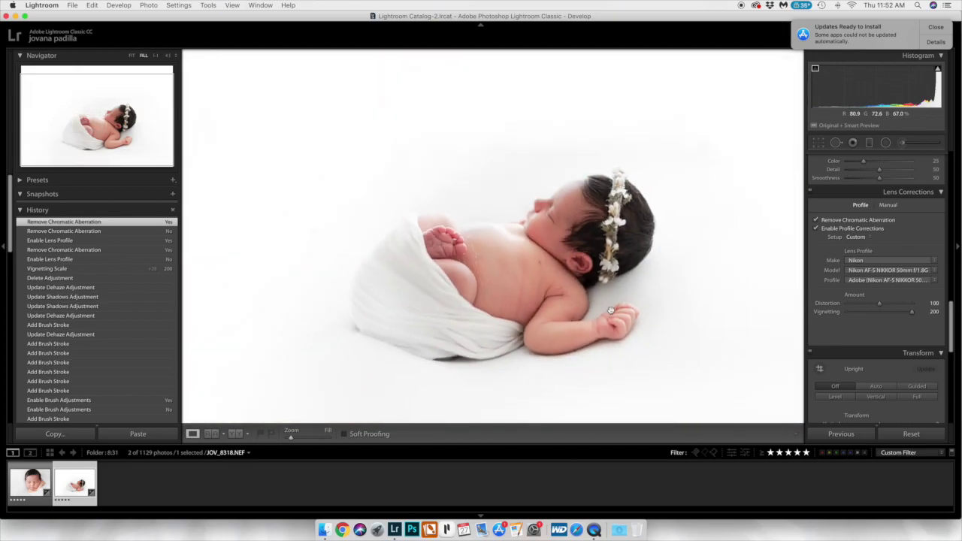
Start a new adjustment brush with Clarity −100 and Dehaze 0, and paint a stroke over the baby's torso.
key(k)
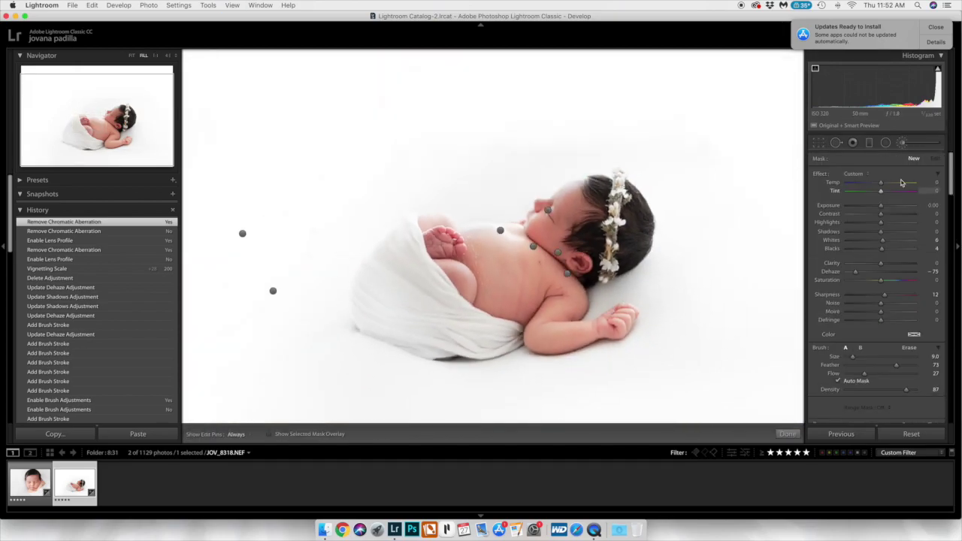
click(846, 263)
key(z)
drag(88, 121, 108, 132)
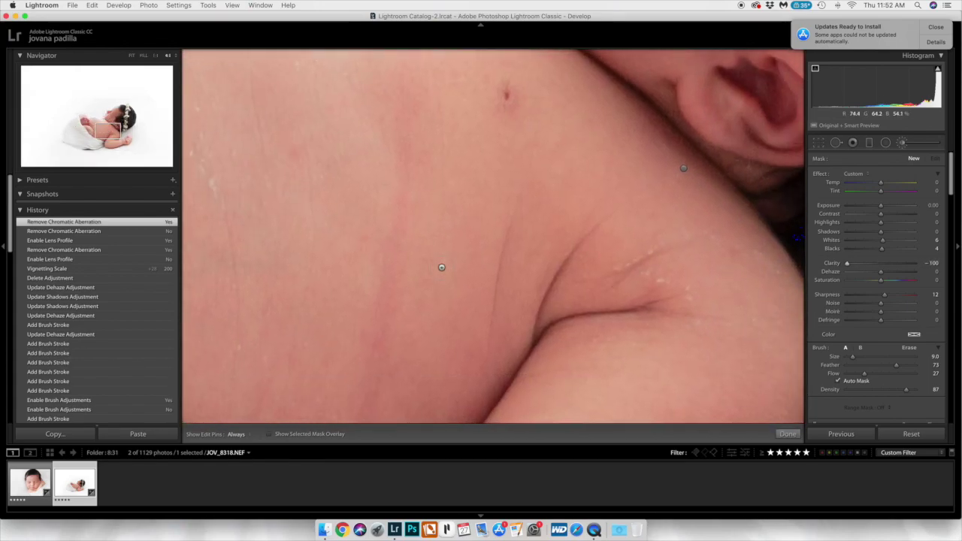
drag(381, 352, 361, 254)
Set the brush Flow to 79 and paint another softening stroke along the skin lines on the torso.
key(7)
key(9)
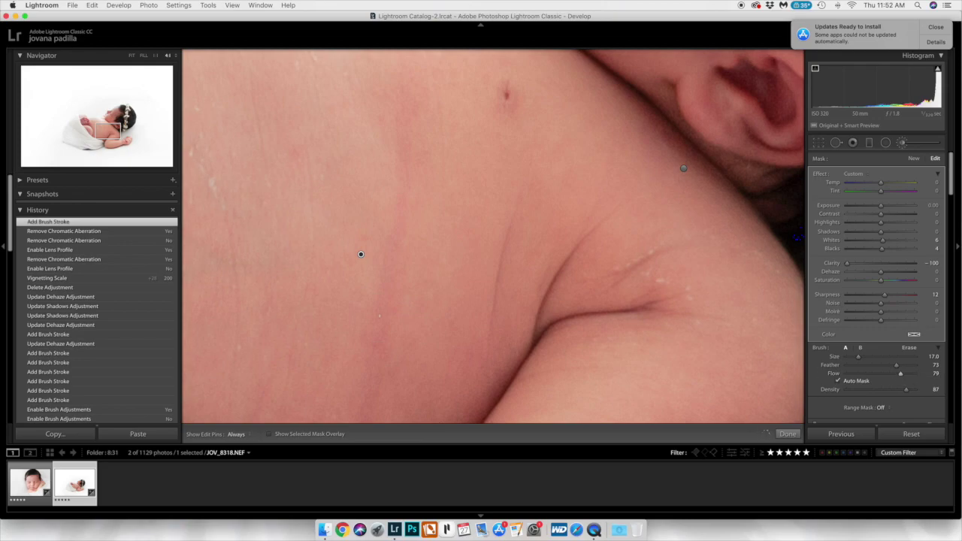
key(h)
key(h)
drag(367, 367, 359, 253)
key(z)
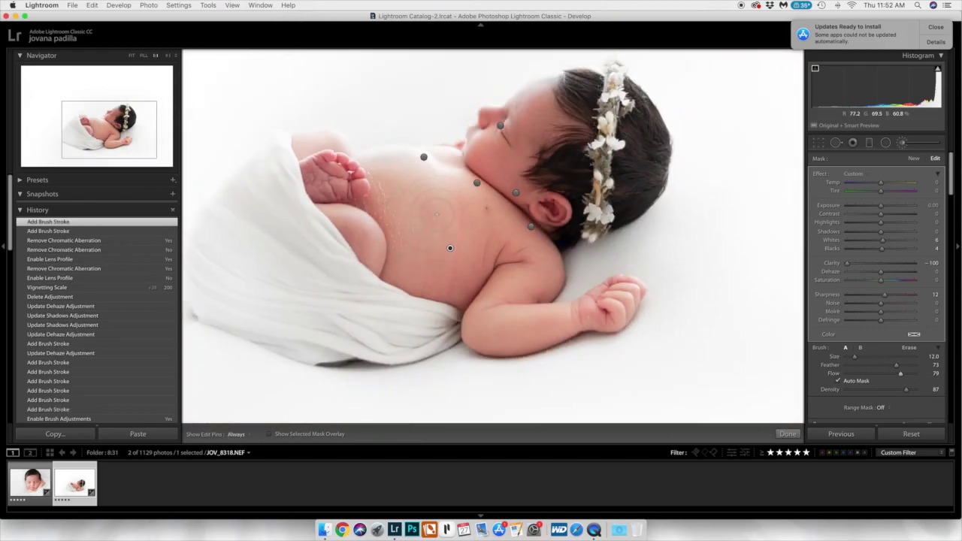
Paint the Clarity −100 softening over the peeling skin on the baby's belly, reducing the brush size from 12.0.
key(h)
scroll(422, 184, up, 1)
key(h)
scroll(413, 260, down, 1)
click(413, 260)
key(h)
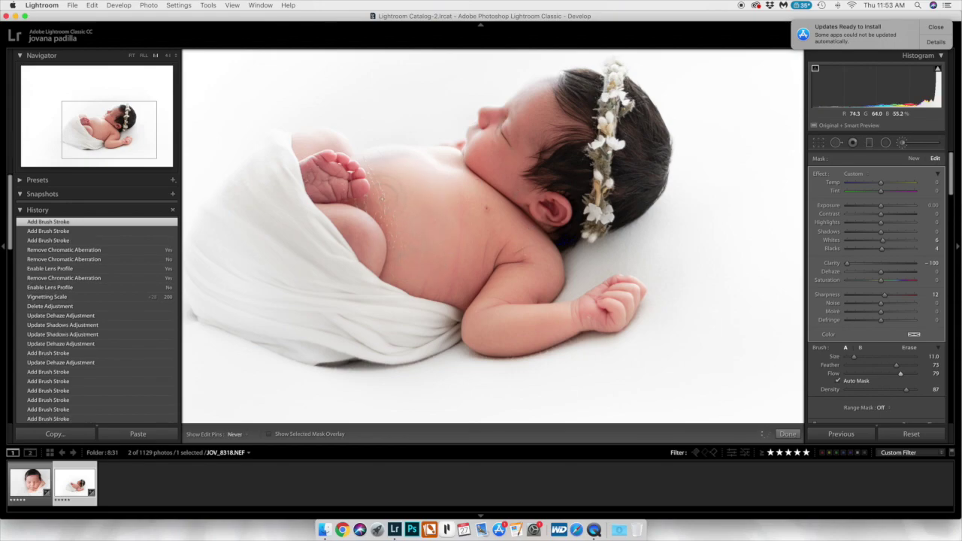
key(h)
scroll(388, 172, down, 8)
click(450, 248)
key(h)
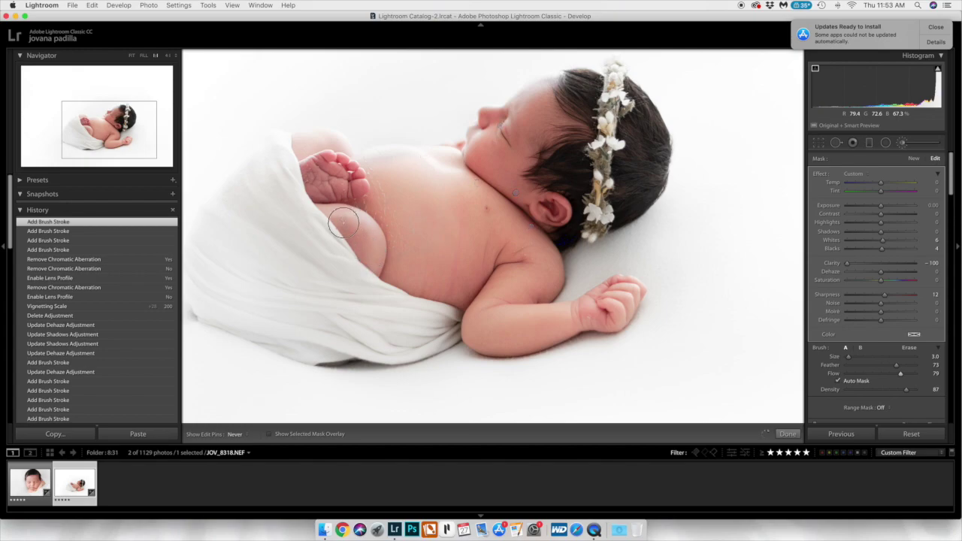
Brush the softening over the baby's knee, the skin beside the foot, the shoulder crease and the arm.
mouse_move(354, 234)
mouse_down()
mouse_move(354, 247)
mouse_move(374, 201)
mouse_up()
drag(376, 161, 376, 161)
key(h)
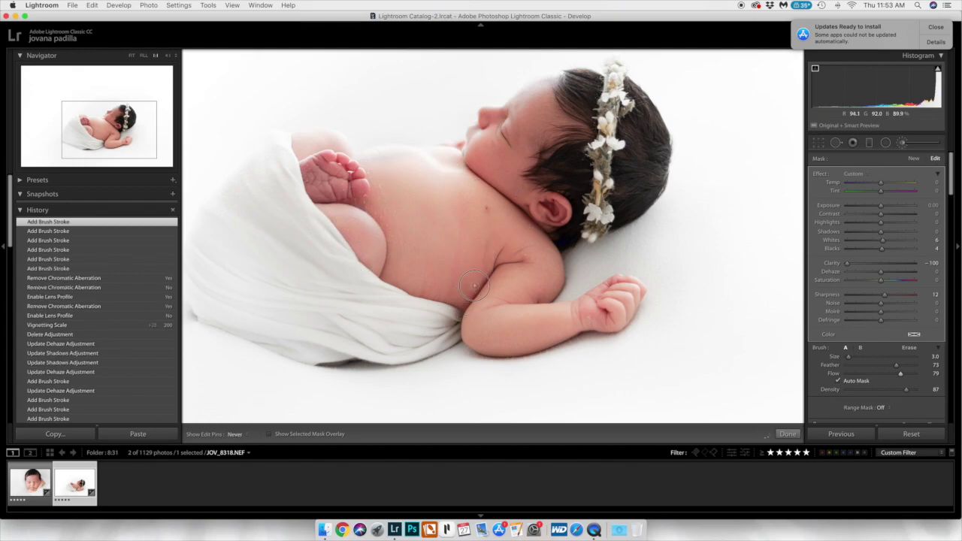
drag(484, 268, 514, 228)
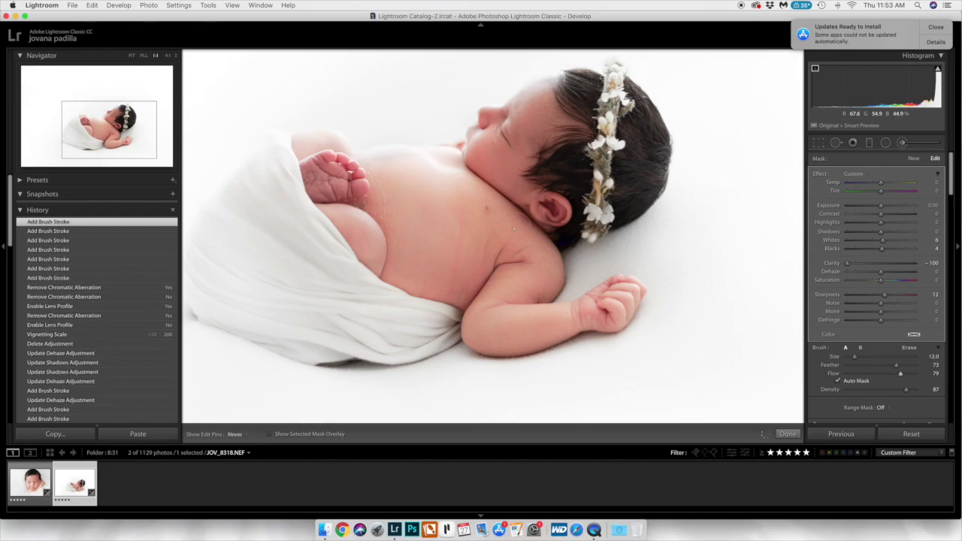
drag(510, 338, 556, 337)
Lower the brush Flow to 68 and paint the softening on the baby's nose and face with a smaller brush.
drag(900, 374, 893, 373)
scroll(477, 155, down, 6)
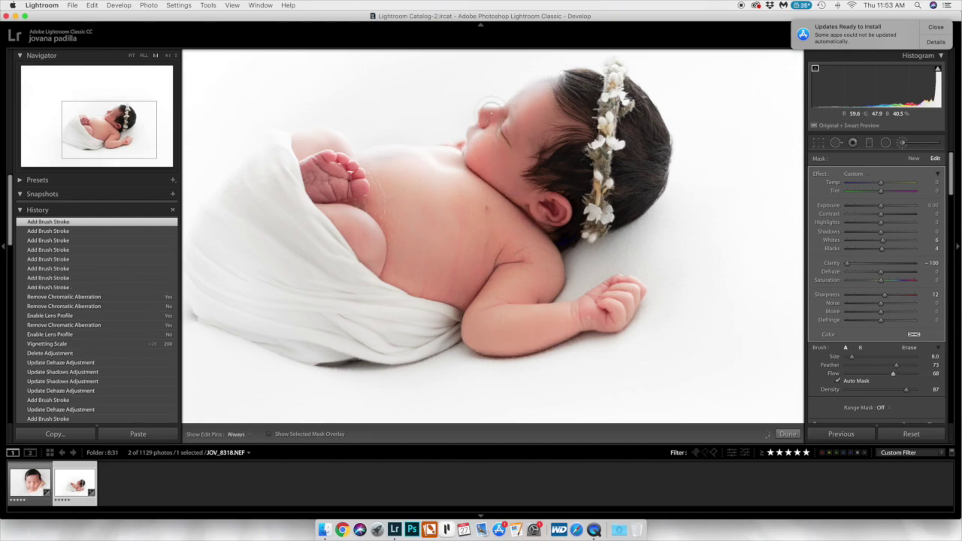
drag(492, 105, 500, 125)
Reduce the softening mask's effect to Clarity −79 and start a new brush adjustment.
key(z)
drag(847, 263, 854, 263)
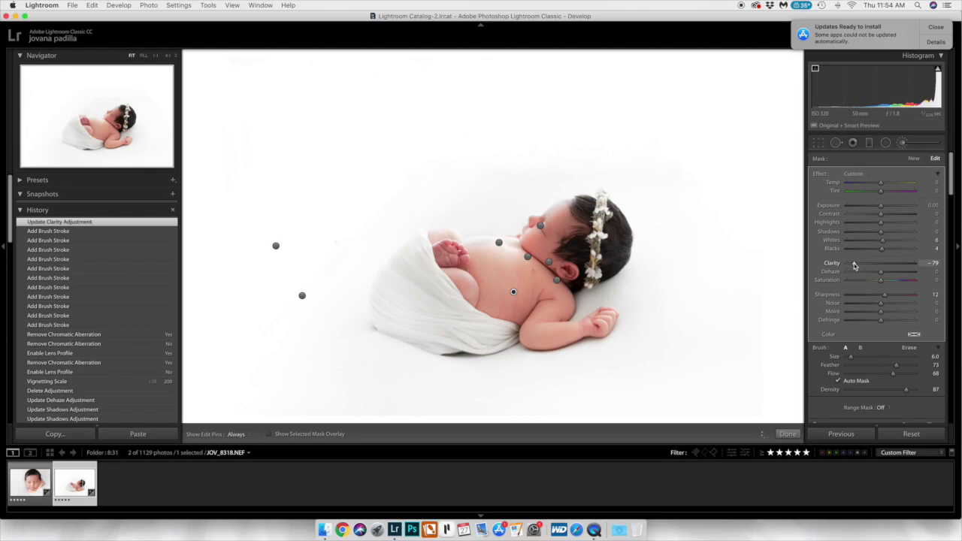
click(914, 158)
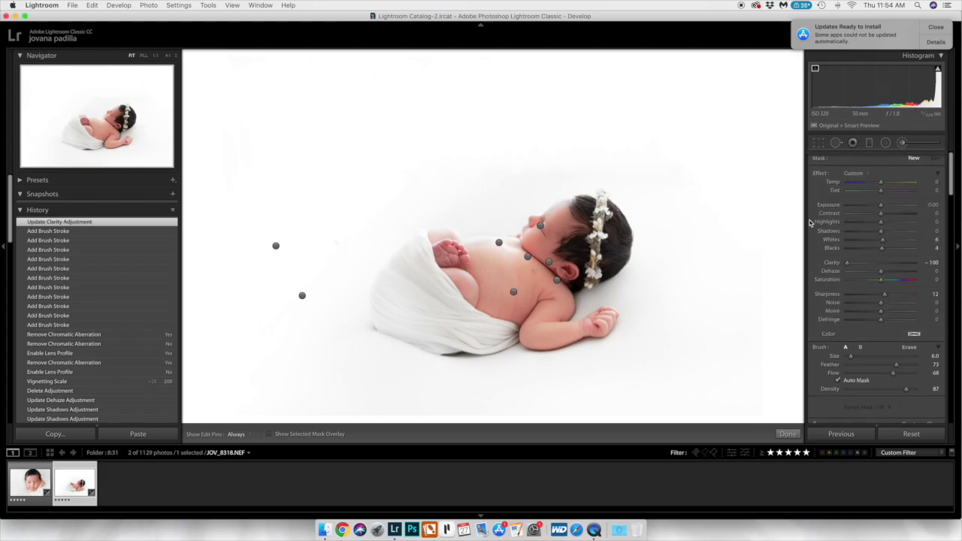
Reset the new brush's Clarity and Sharpness, set Tint to 8, paint over the baby's foot and set the mask's Temp to 26.
double_click(831, 262)
drag(880, 183, 883, 191)
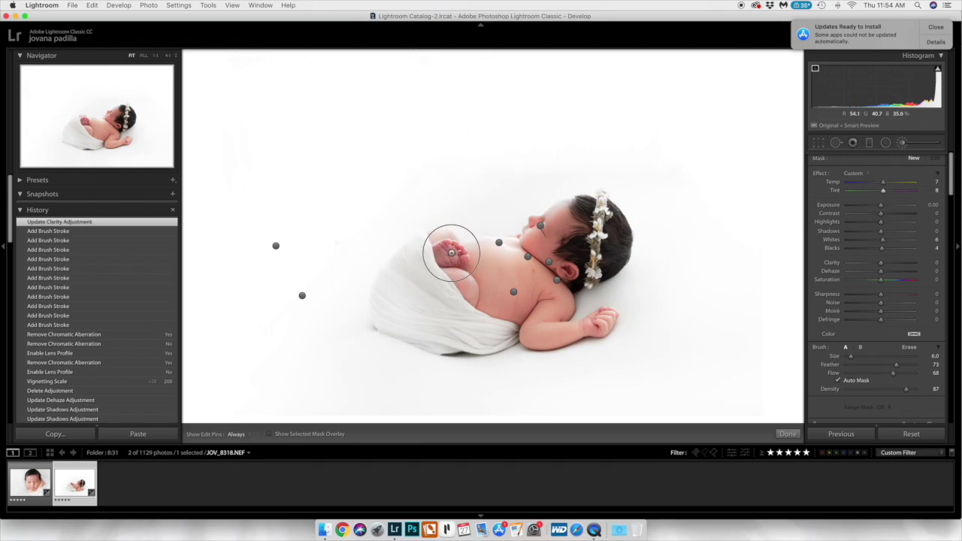
drag(451, 253, 448, 258)
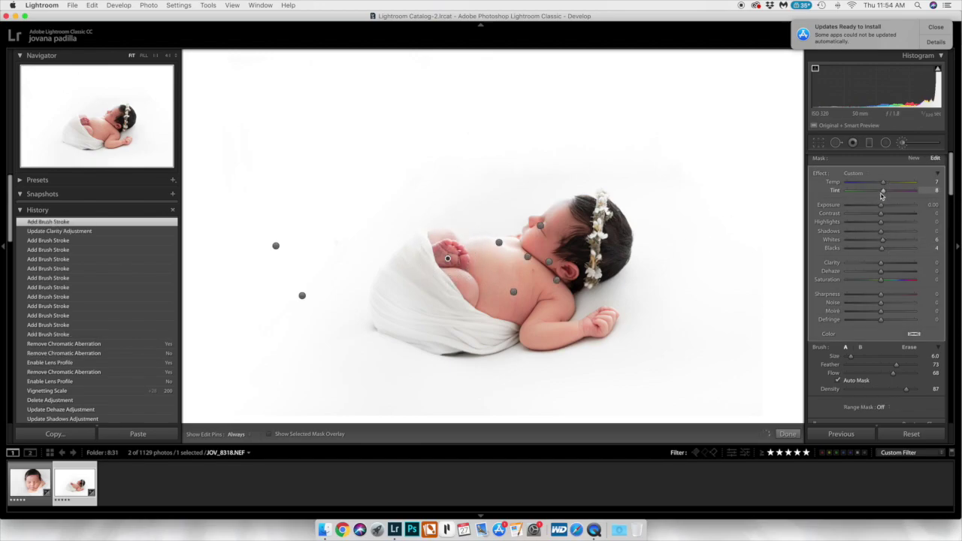
drag(883, 182, 887, 185)
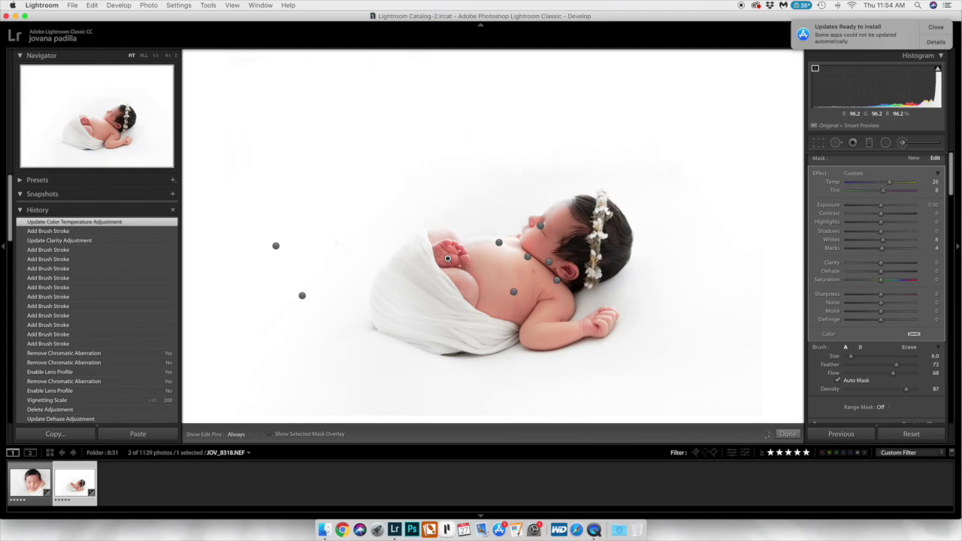
Reduce the brush size to 3.0, extend the warming strokes over the baby's reddish foot and close the brush adjustment.
scroll(458, 261, down, 3)
mouse_move(441, 260)
mouse_down()
mouse_move(442, 233)
mouse_move(493, 241)
mouse_move(464, 293)
mouse_move(446, 274)
mouse_up()
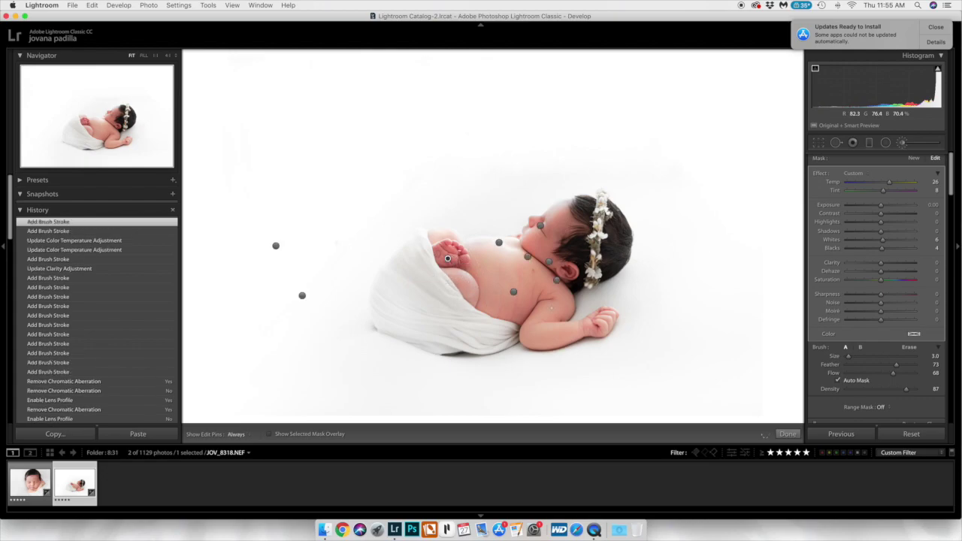
key(k)
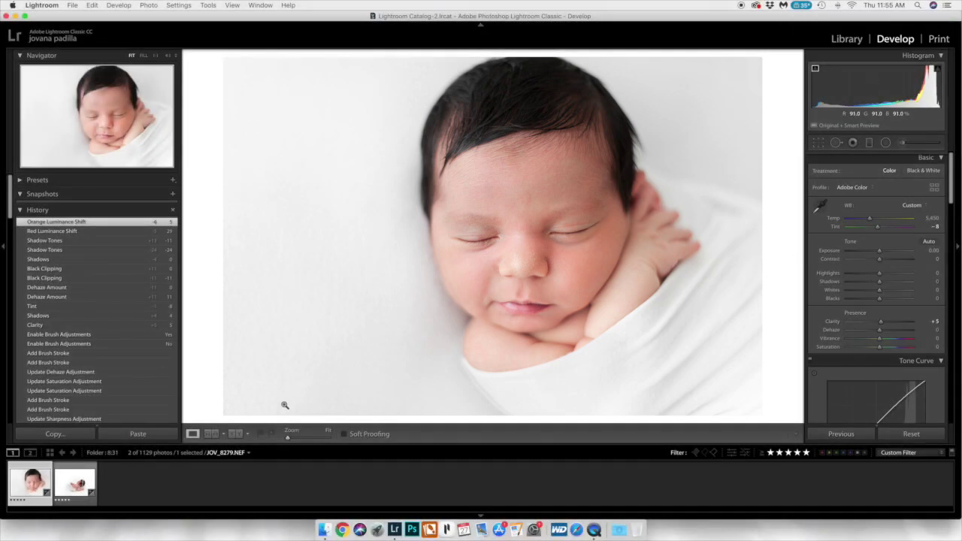
Return to photo JOV_8318.NEF and set the Green Primary Hue to +2 in its camera calibration.
click(82, 481)
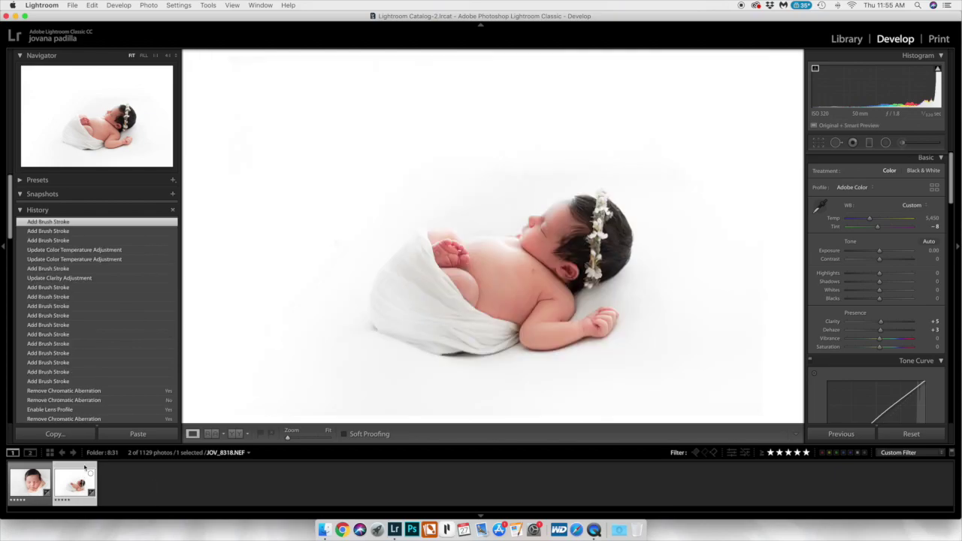
scroll(865, 344, down, 10)
scroll(865, 343, down, 5)
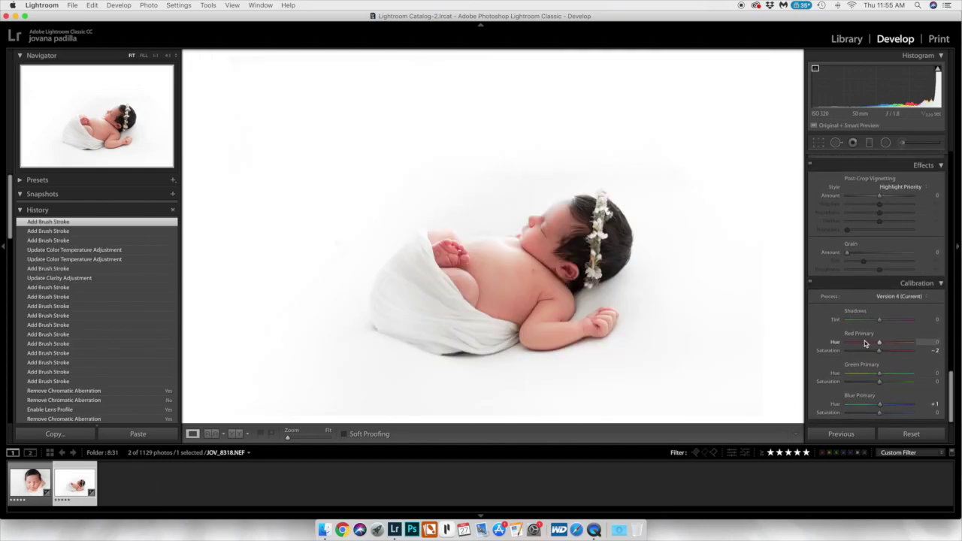
drag(879, 374, 881, 375)
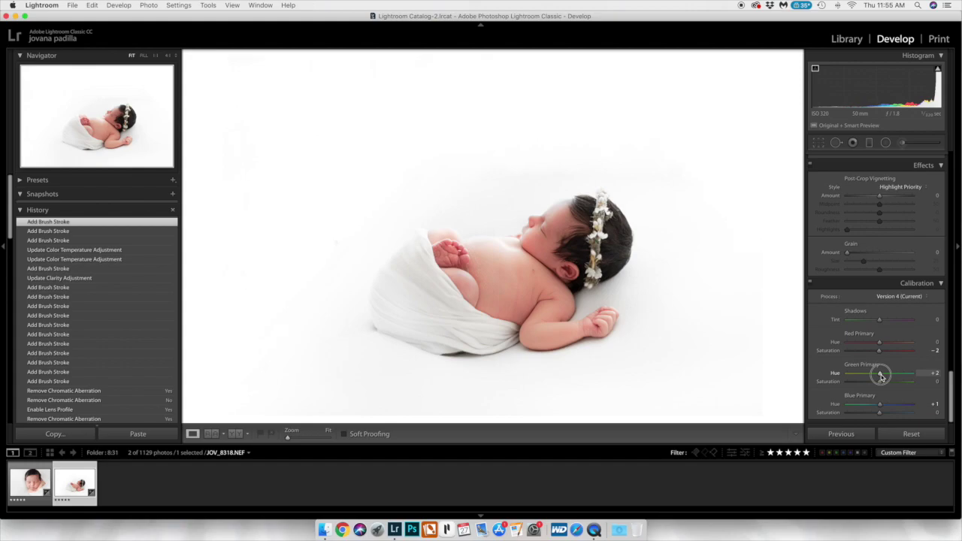
drag(883, 376, 881, 377)
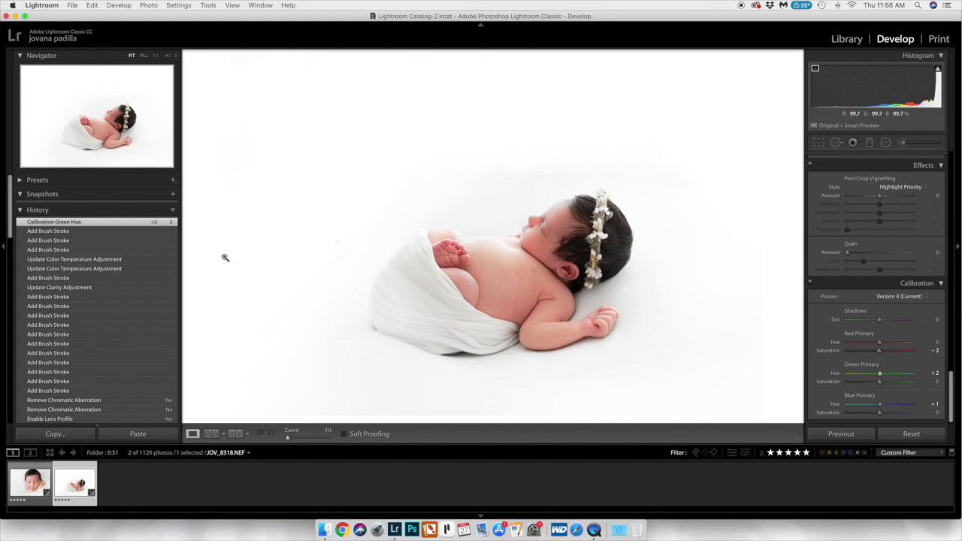
Select both photos, open their export settings and set the destination to a named subfolder on the Desktop.
key(shift)
shift+click(39, 496)
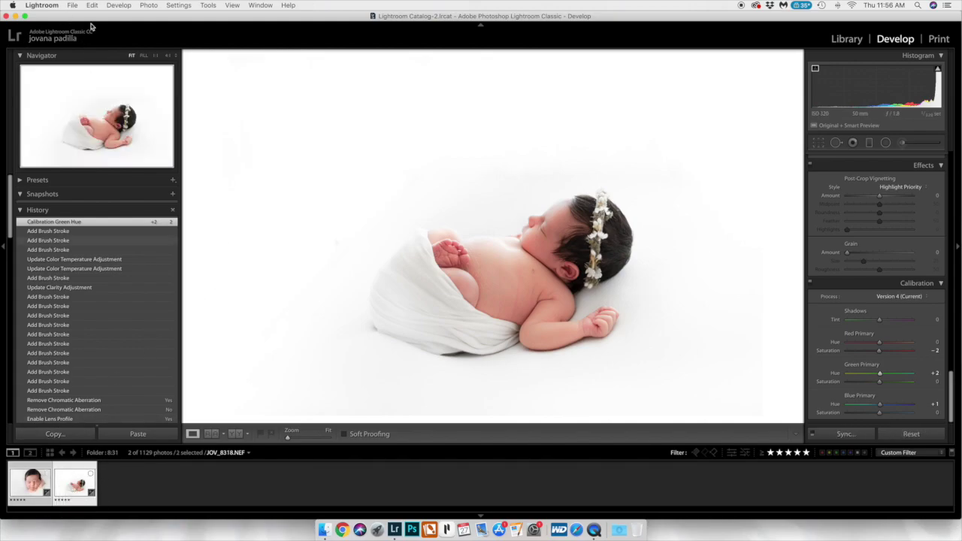
click(73, 5)
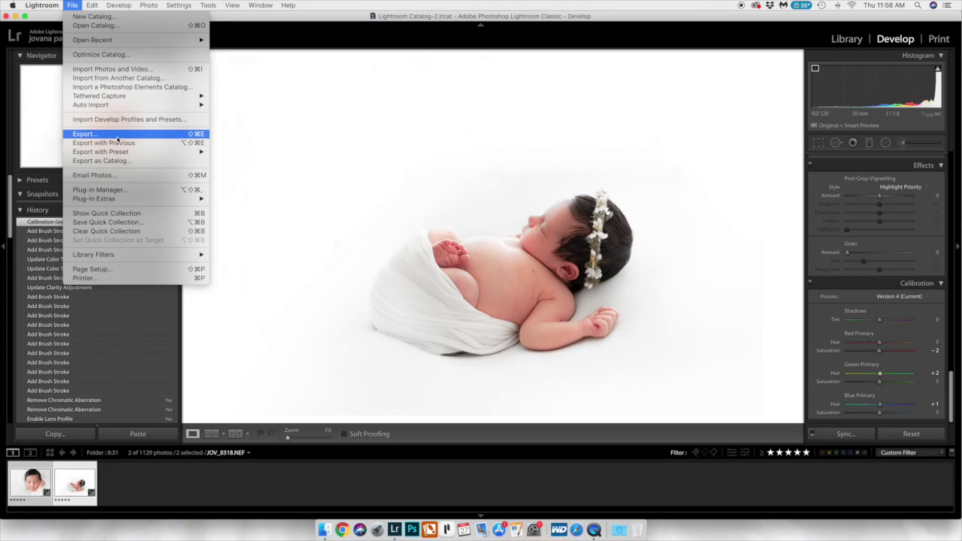
click(116, 136)
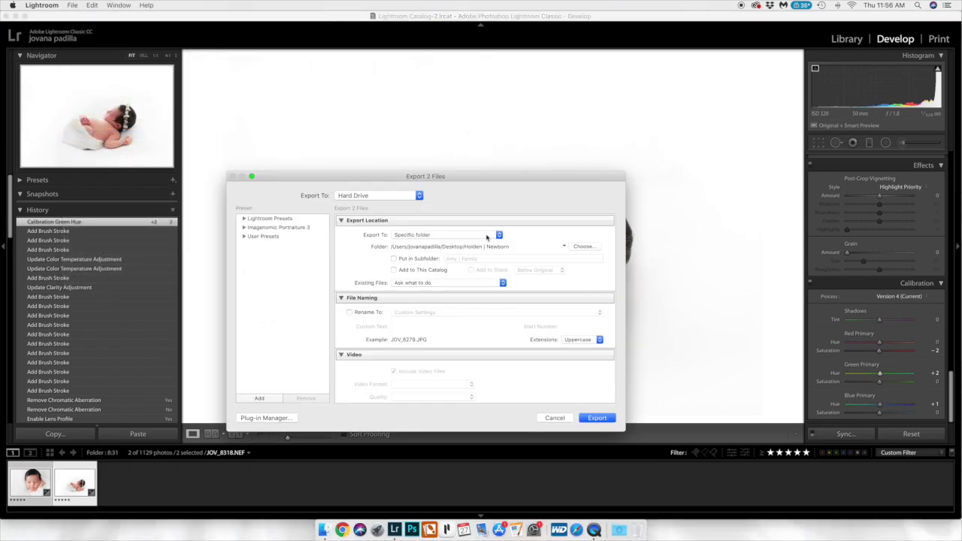
click(486, 238)
click(493, 263)
click(410, 261)
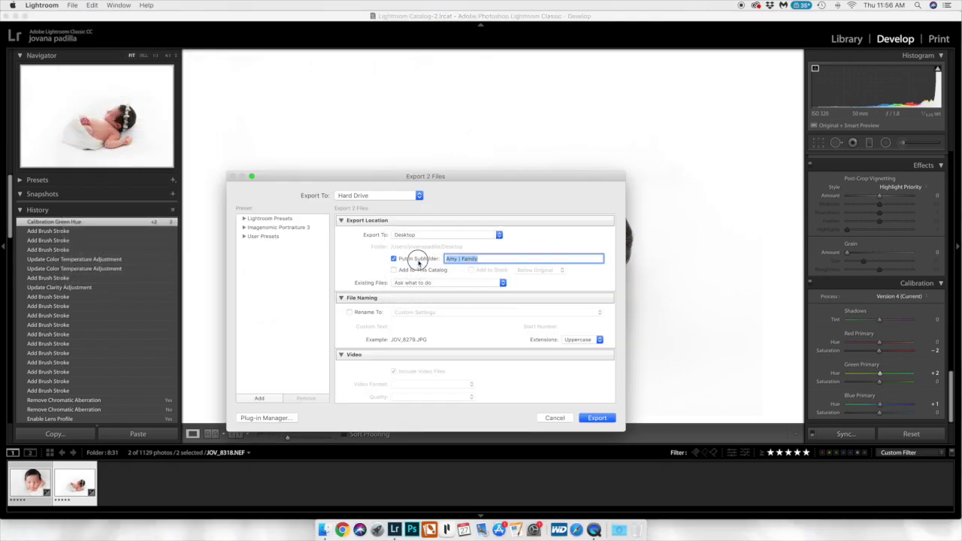
key(BackSpace)
text(That's it)
Review the export's file settings, image sizing, sharpening, metadata and watermark options, and cancel the export.
scroll(454, 278, down, 5)
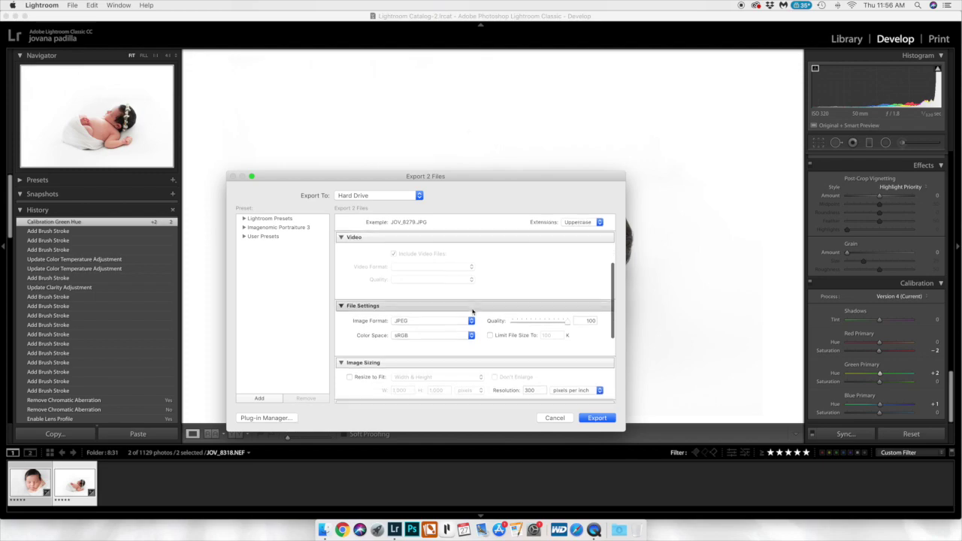
scroll(428, 317, down, 4)
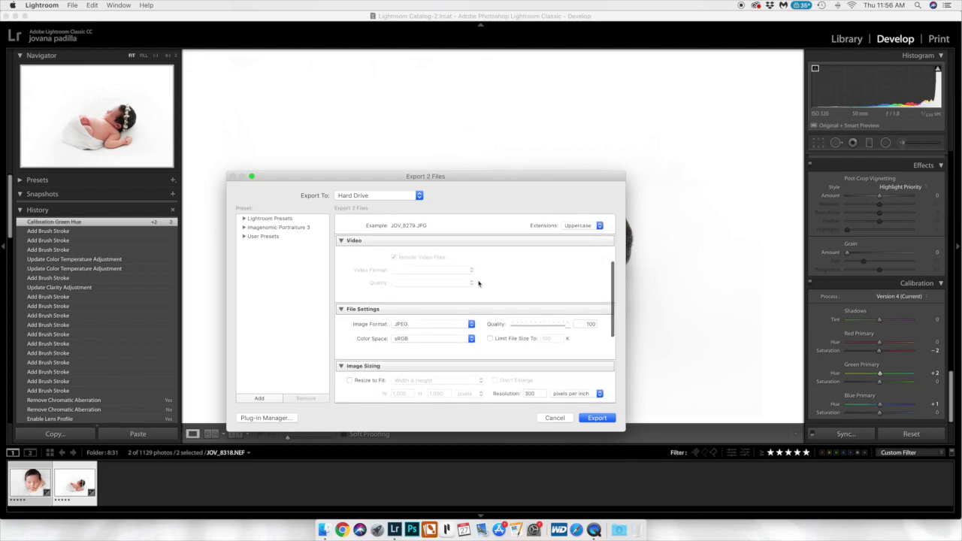
scroll(551, 233, down, 3)
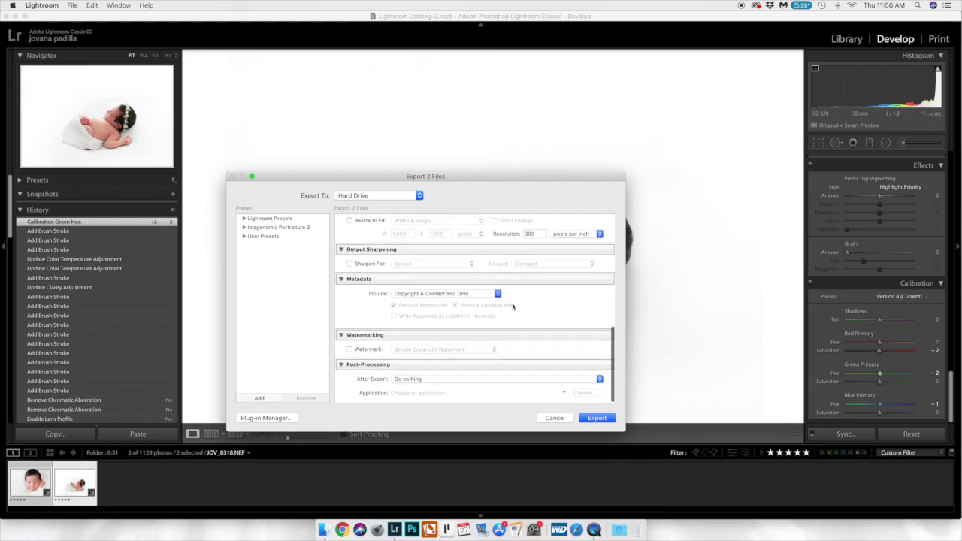
click(554, 419)
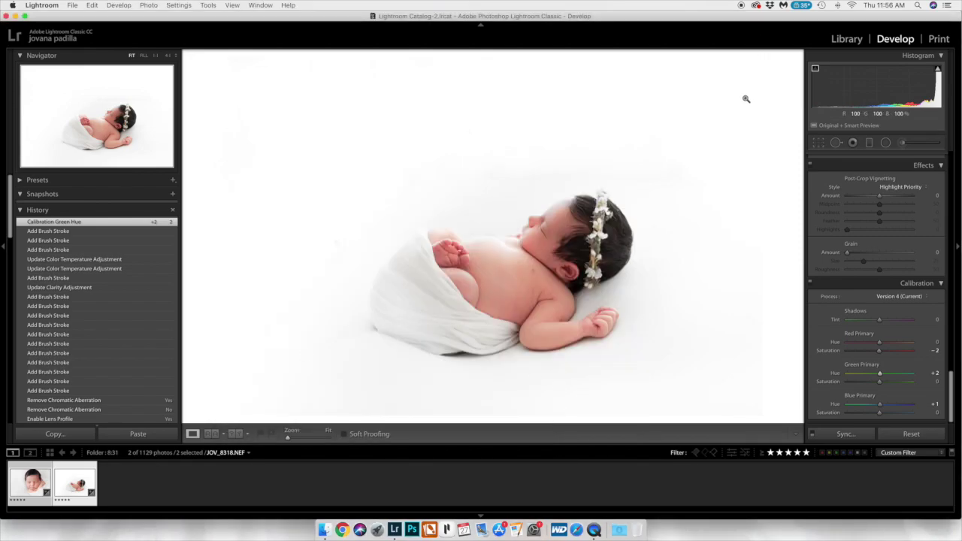
Compare the before and after versions of the full-body photo and of the close-up portrait.
key(backslash)
key(backslash)
key(Left)
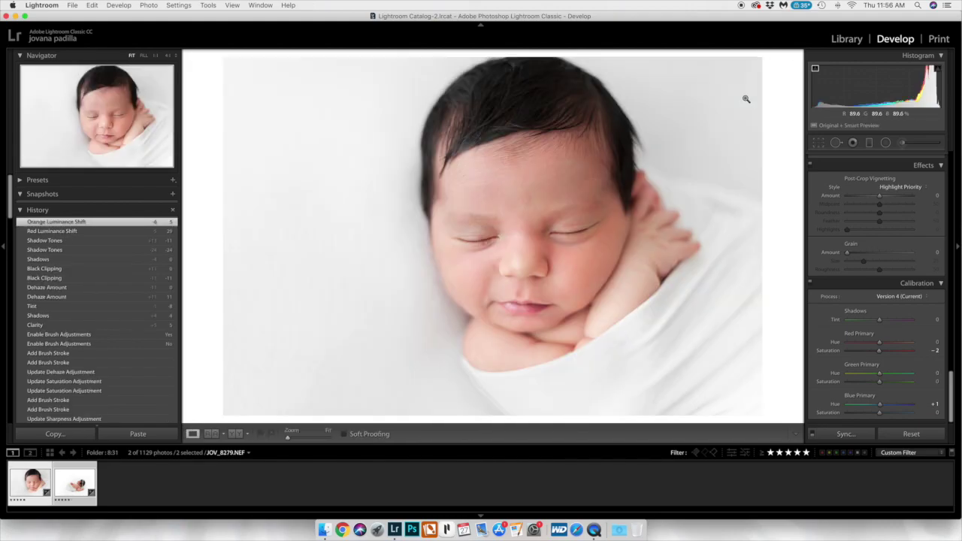
key(backslash)
key(backslash)
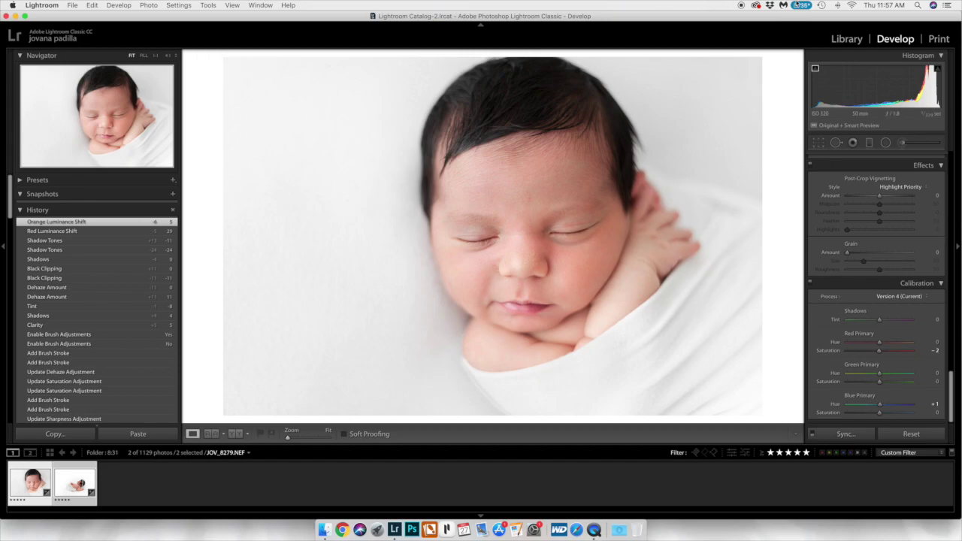